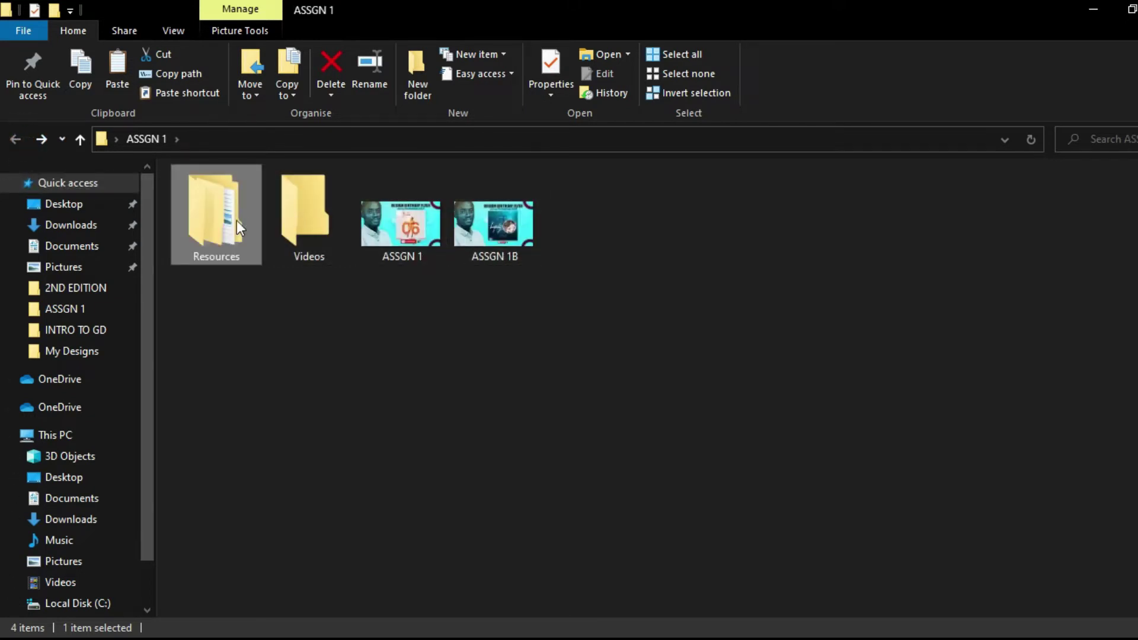
Step: Open the Resources folder inside ASSGN 1 to view its subfolders, and minimise the folder window
{"action": "double_click", "coordinate": [227, 218]}
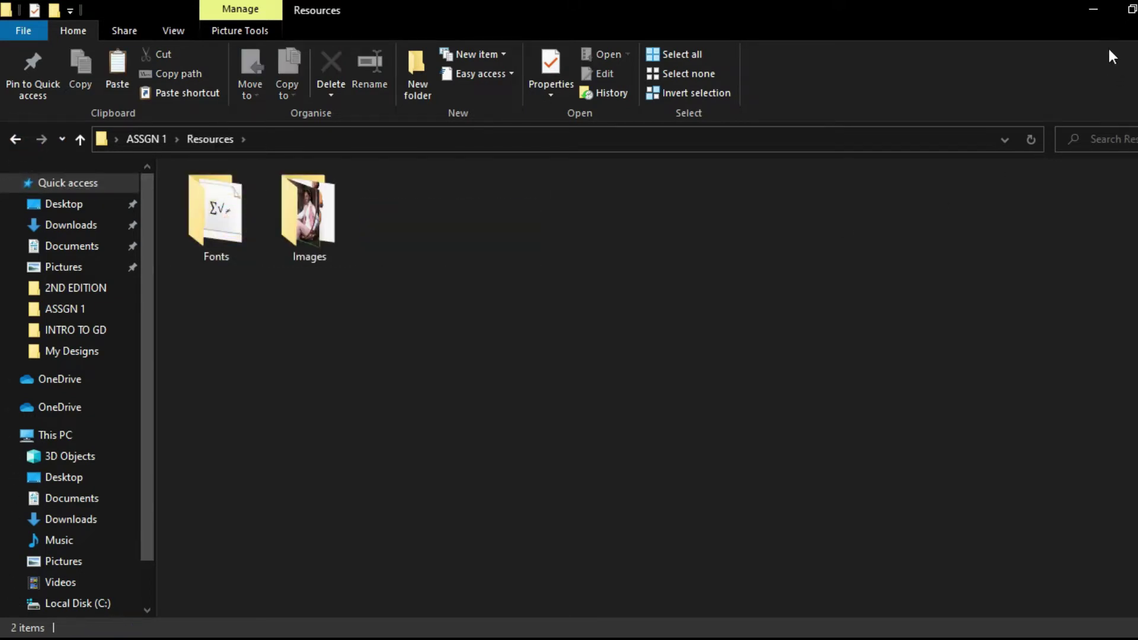
{"action": "left_click", "coordinate": [1094, 9]}
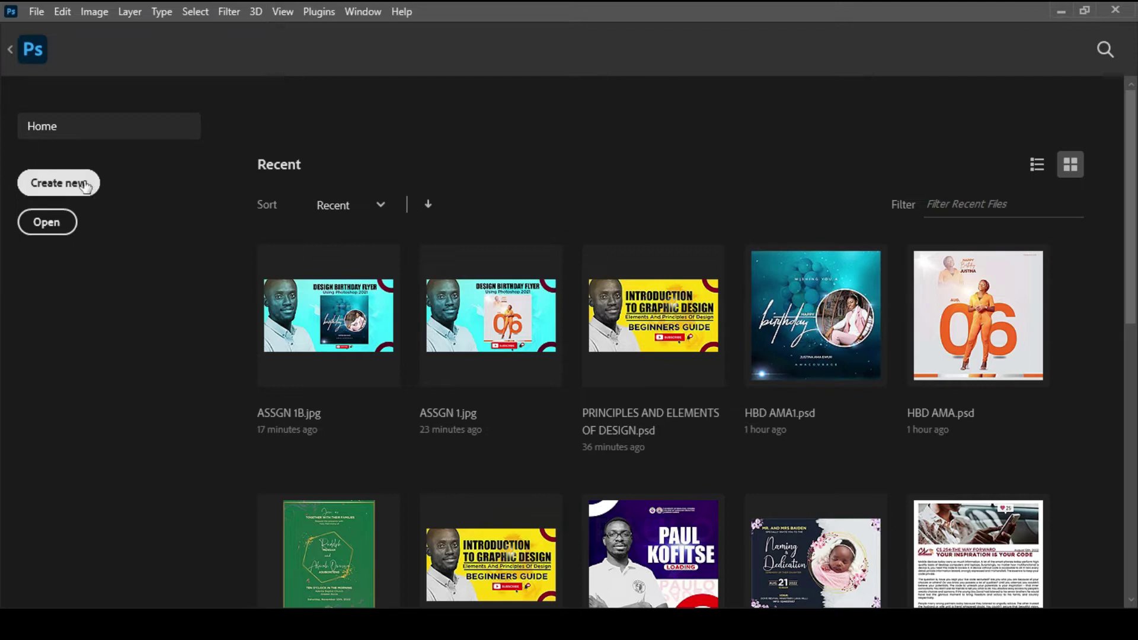
Step: Start a new document and name it BIRTHDAY FLYER
{"action": "left_click", "coordinate": [37, 12]}
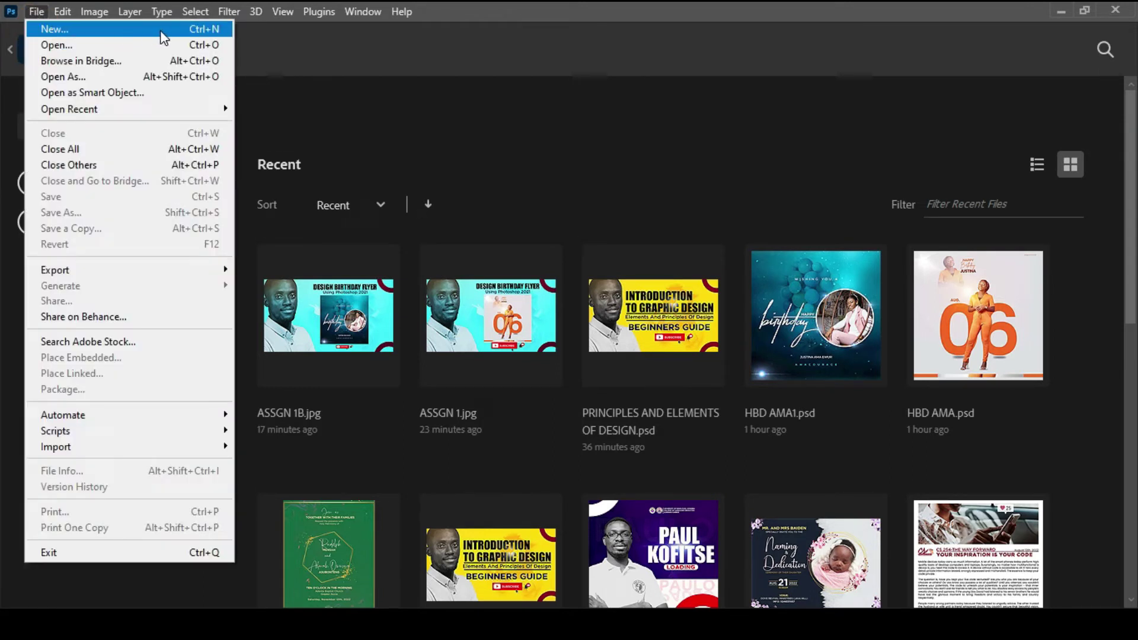
{"action": "left_click", "coordinate": [274, 33]}
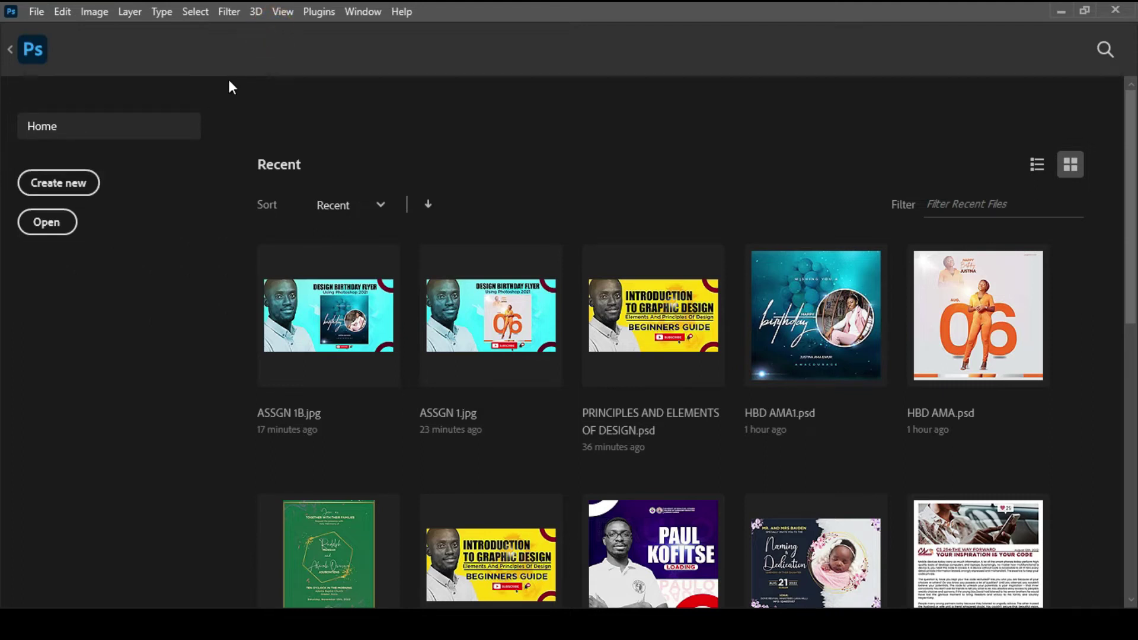
{"action": "key", "text": "ctrl+n"}
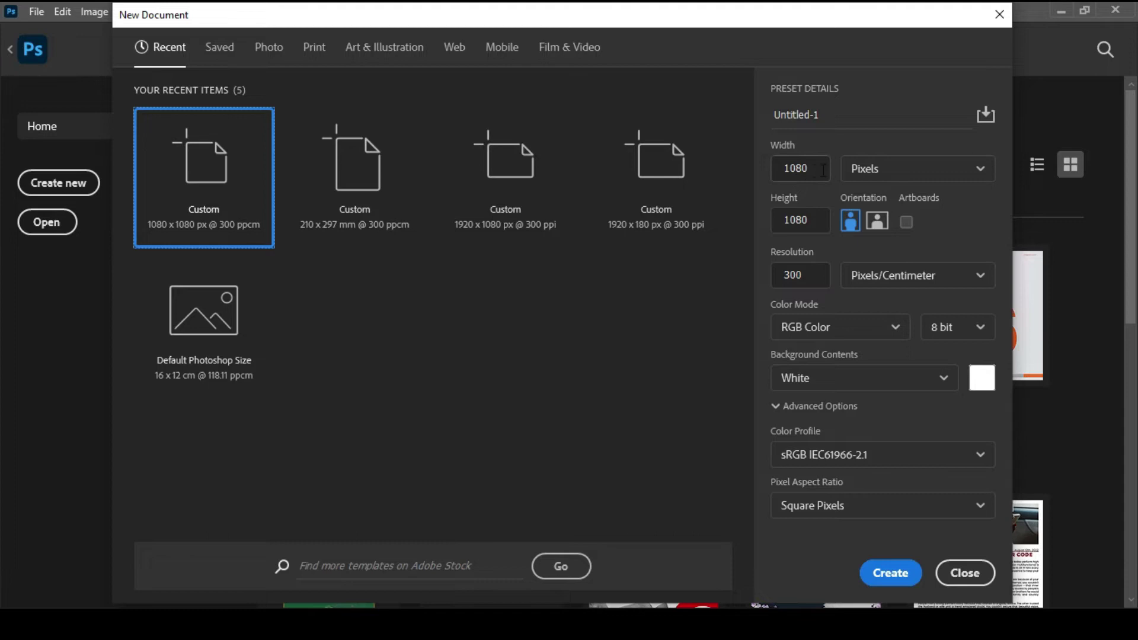
{"action": "double_click", "coordinate": [825, 222]}
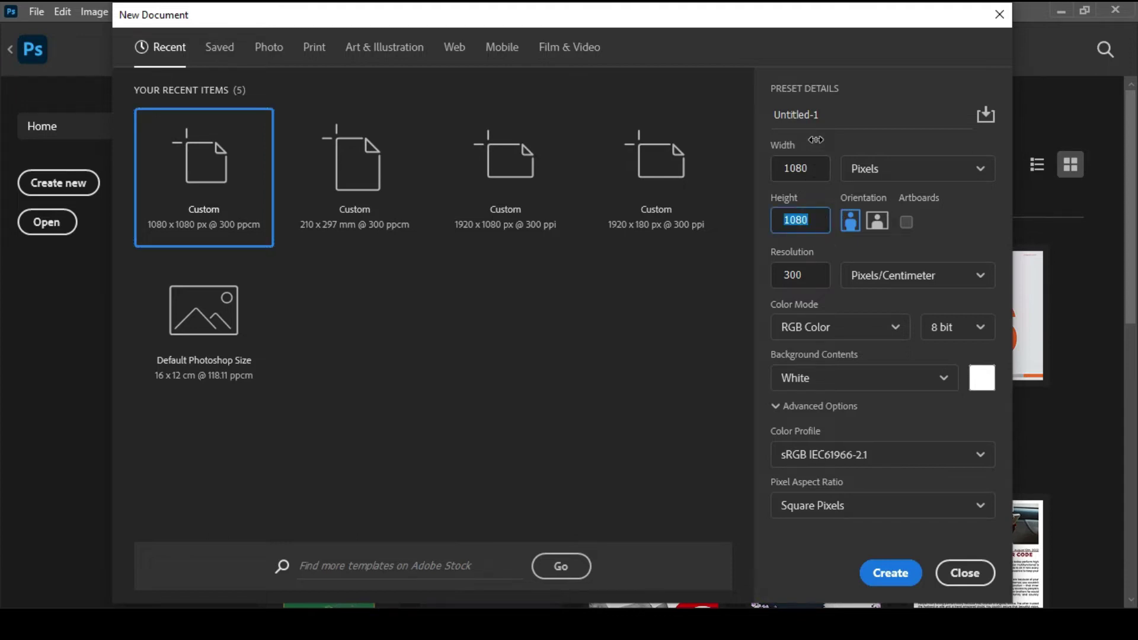
{"action": "left_click", "coordinate": [844, 112]}
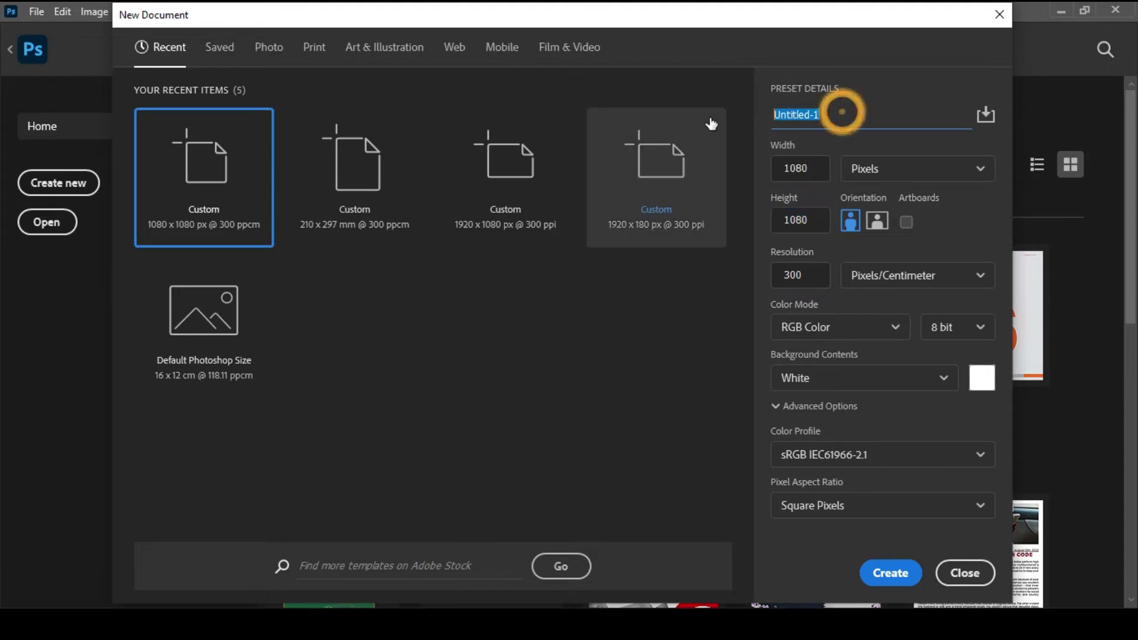
{"action": "type", "text": "BIRTHDAY FLYER"}
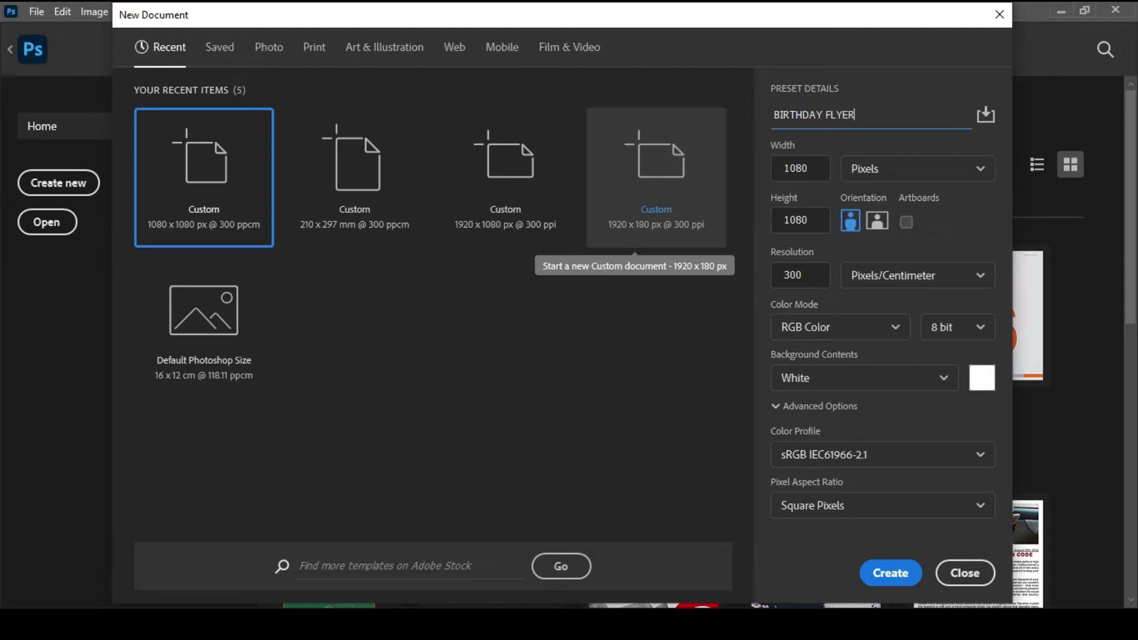
Step: Create the document at 1080 x 1080 pixels with a resolution of 300 pixels/centimeter, RGB Color and a white background
{"action": "left_click", "coordinate": [979, 168]}
{"action": "left_click", "coordinate": [981, 170]}
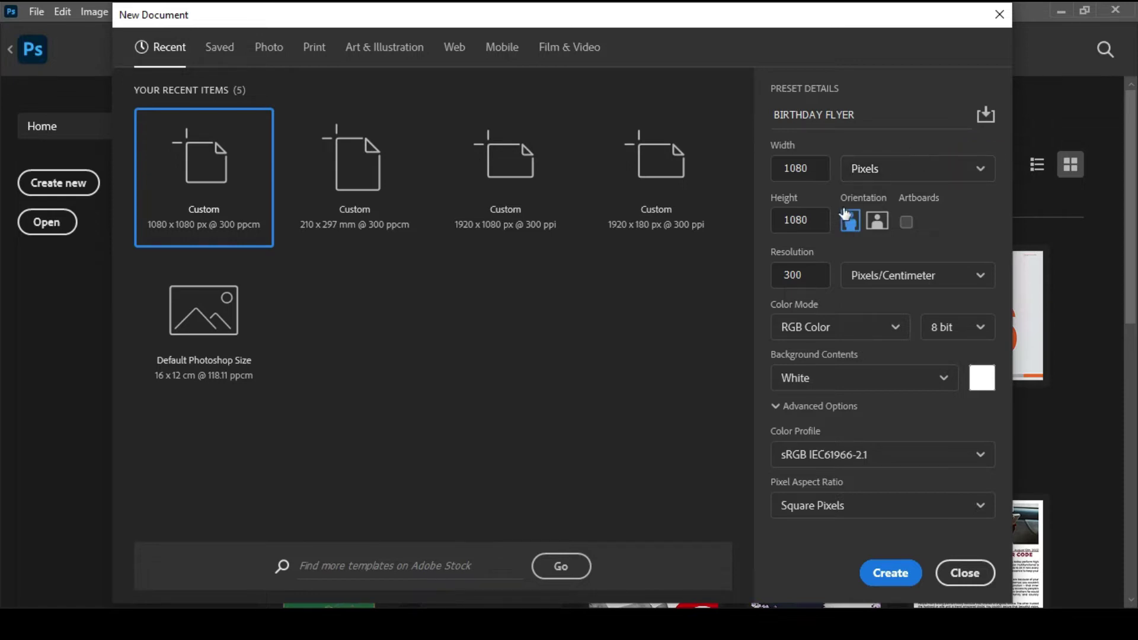
{"action": "double_click", "coordinate": [809, 273]}
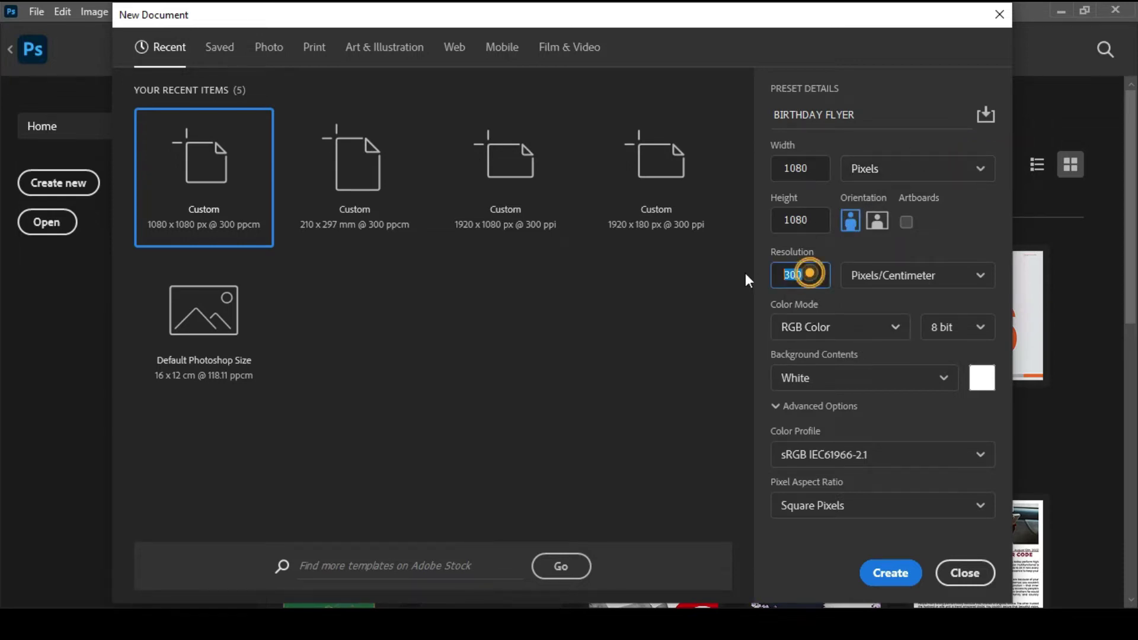
{"action": "left_click", "coordinate": [810, 271]}
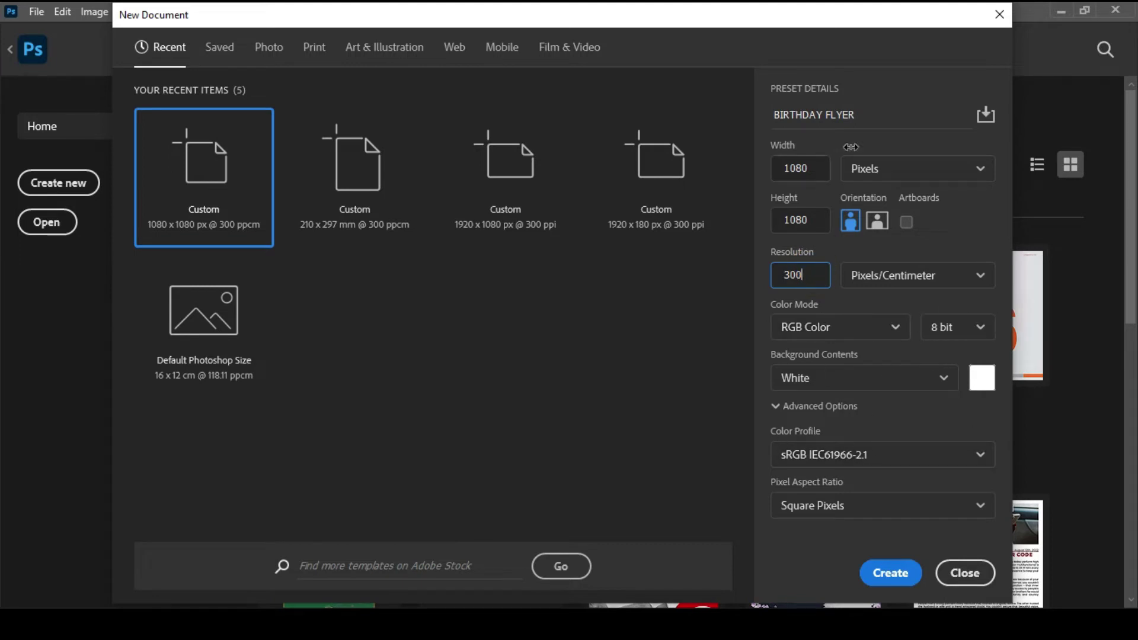
{"action": "left_click", "coordinate": [880, 578]}
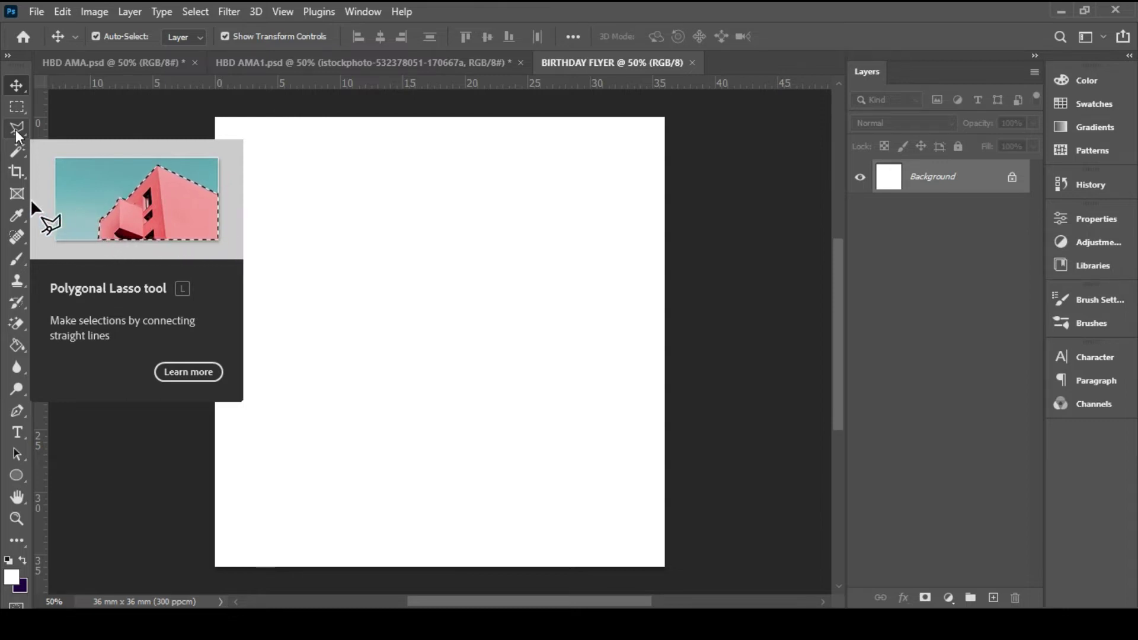
Step: Activate the Move tool and reset the Essentials workspace to its default panel layout
{"action": "left_click", "coordinate": [19, 87]}
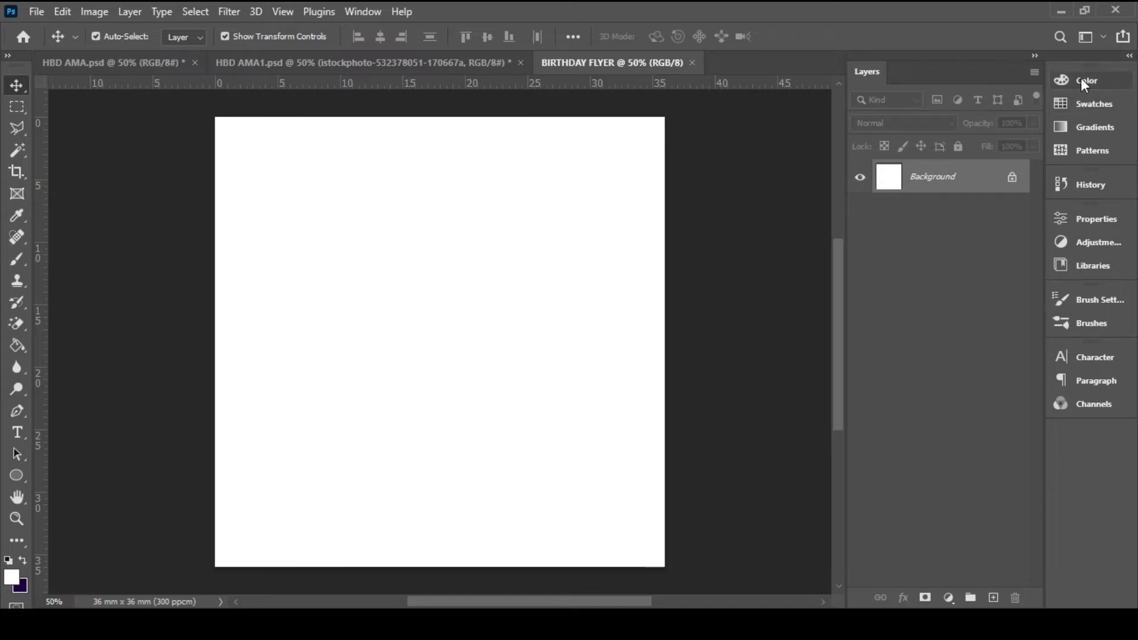
{"action": "left_click", "coordinate": [1083, 37]}
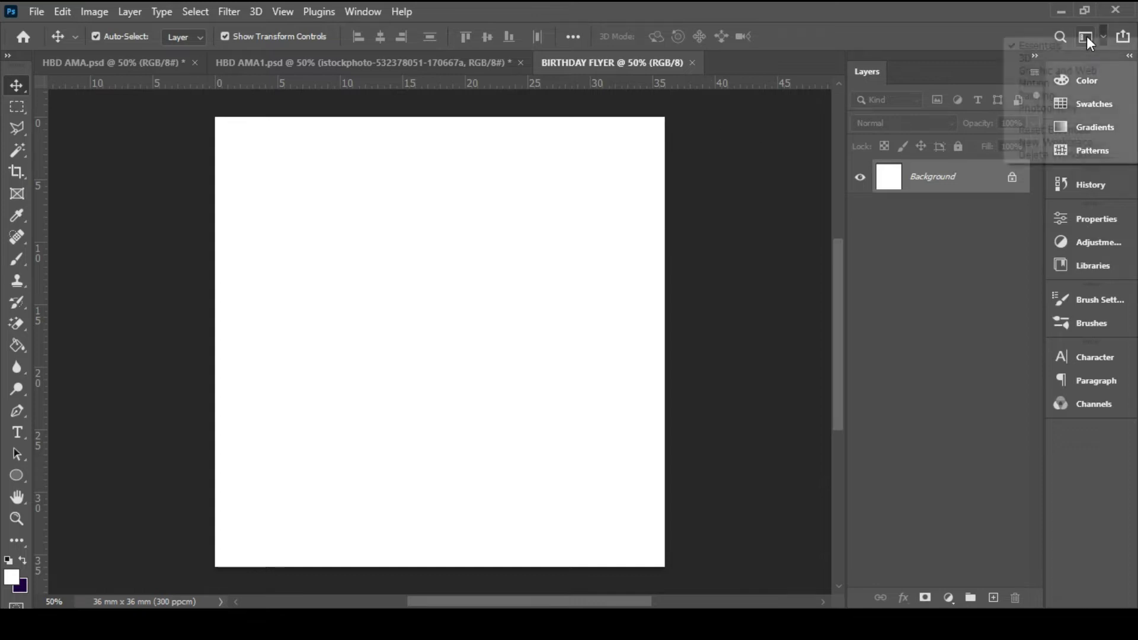
{"action": "left_click", "coordinate": [1051, 130]}
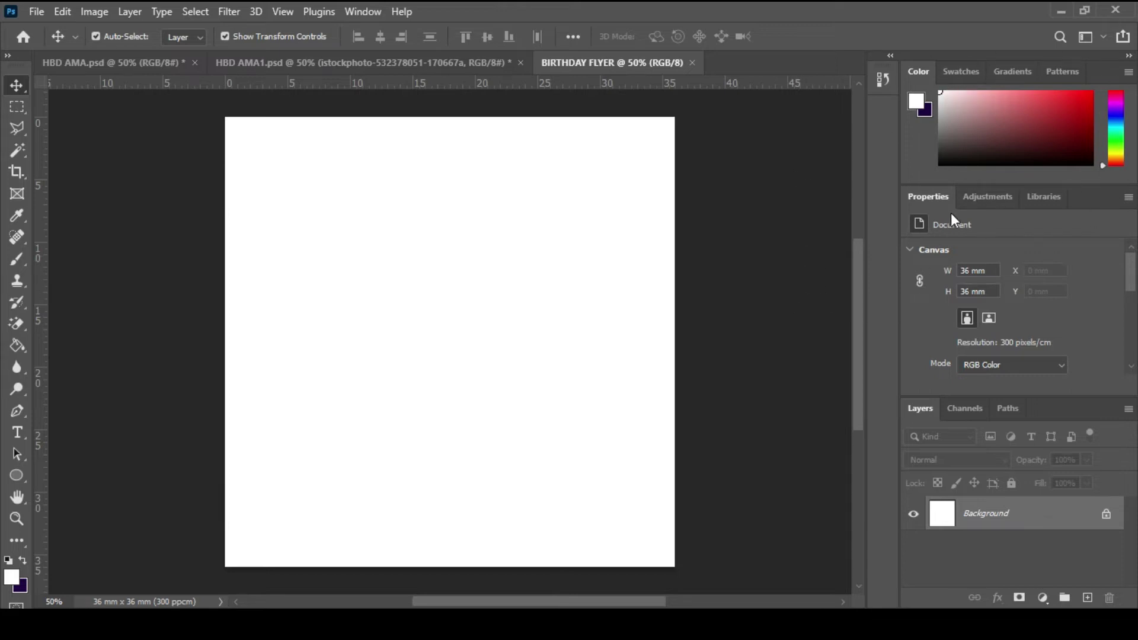
Step: Collapse the panels to icons and dock the Layers, Channels and Paths group as its own expanded column beside the canvas
{"action": "left_click", "coordinate": [1128, 56]}
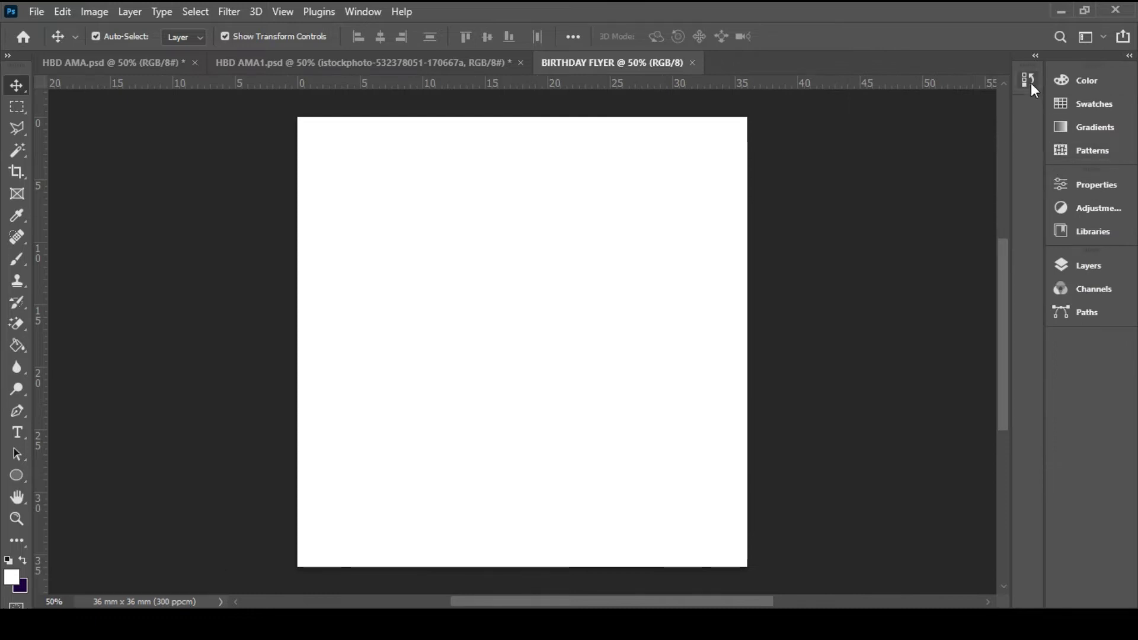
{"action": "left_click", "coordinate": [1077, 266]}
{"action": "left_click", "coordinate": [1076, 265]}
{"action": "left_click", "coordinate": [1076, 266]}
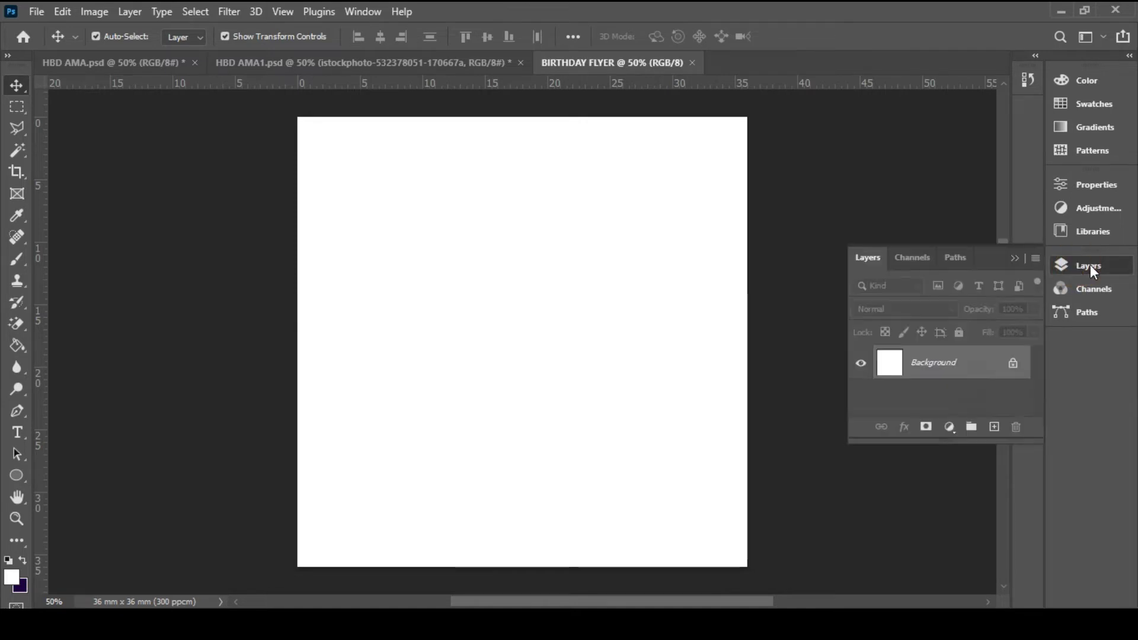
{"action": "left_click", "coordinate": [1076, 264]}
{"action": "left_click", "coordinate": [1075, 264]}
{"action": "left_click_drag", "start_coordinate": [998, 260], "coordinate": [924, 200]}
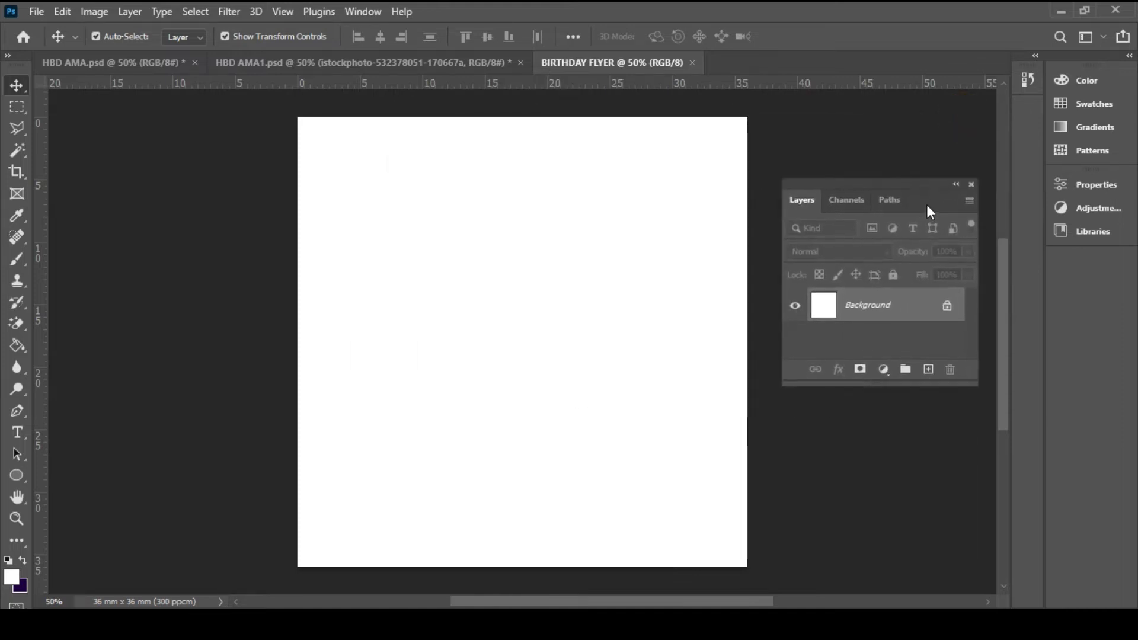
{"action": "left_click_drag", "start_coordinate": [936, 201], "coordinate": [1000, 102]}
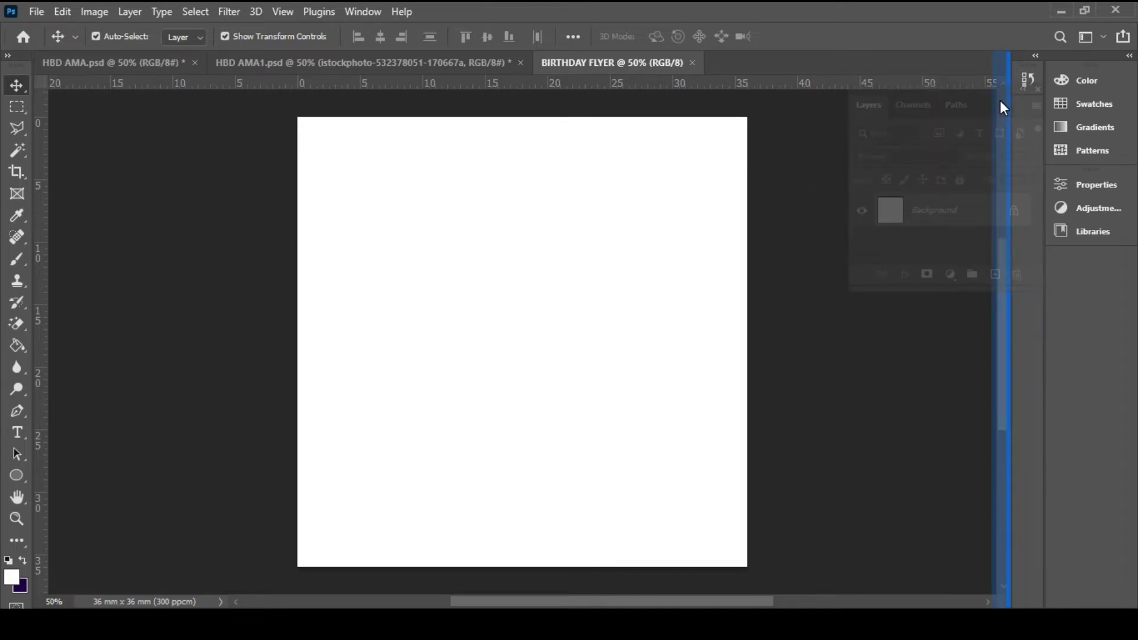
{"action": "left_click_drag", "start_coordinate": [1000, 102], "coordinate": [1001, 102]}
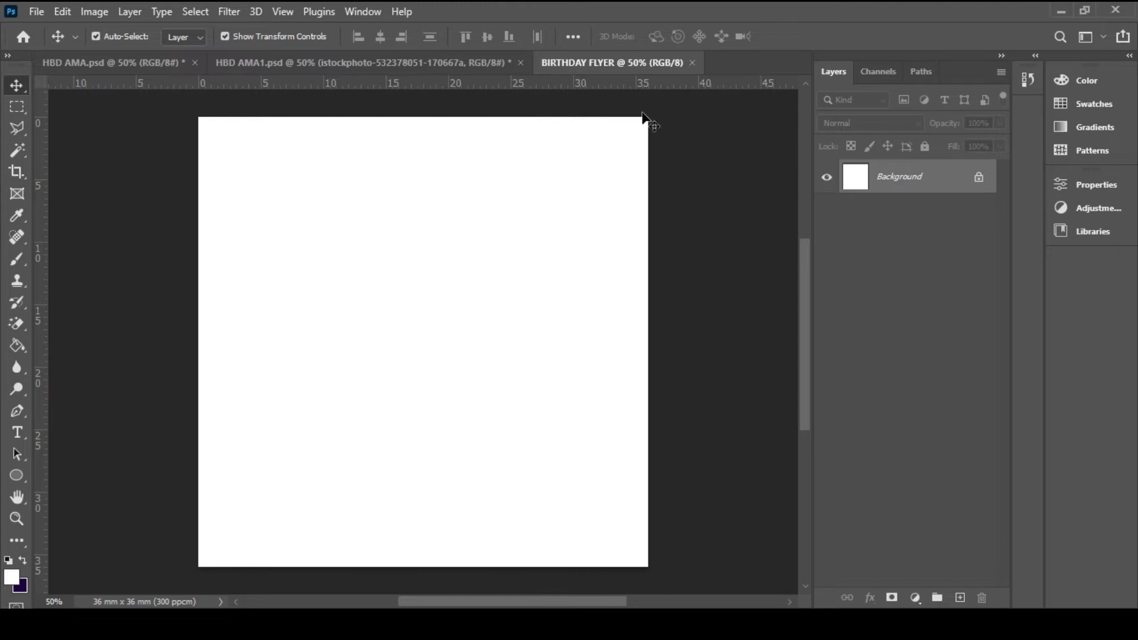
Step: Show the Character and Paragraph panels and keep them docked as collapsed icons below the History icon
{"action": "left_click", "coordinate": [370, 11]}
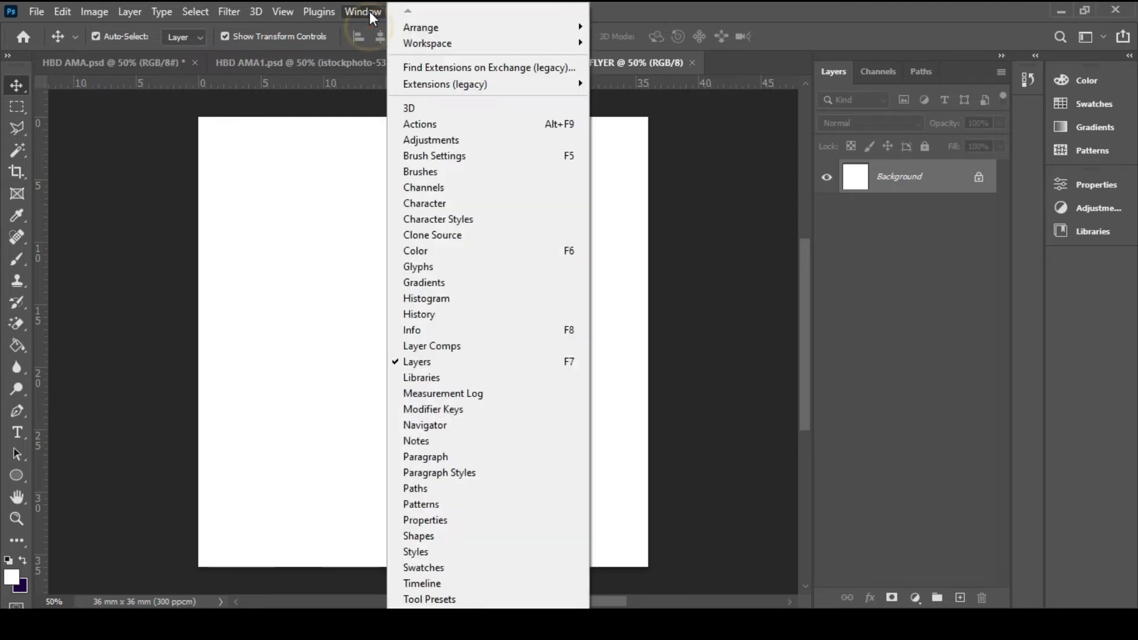
{"action": "left_click", "coordinate": [439, 205]}
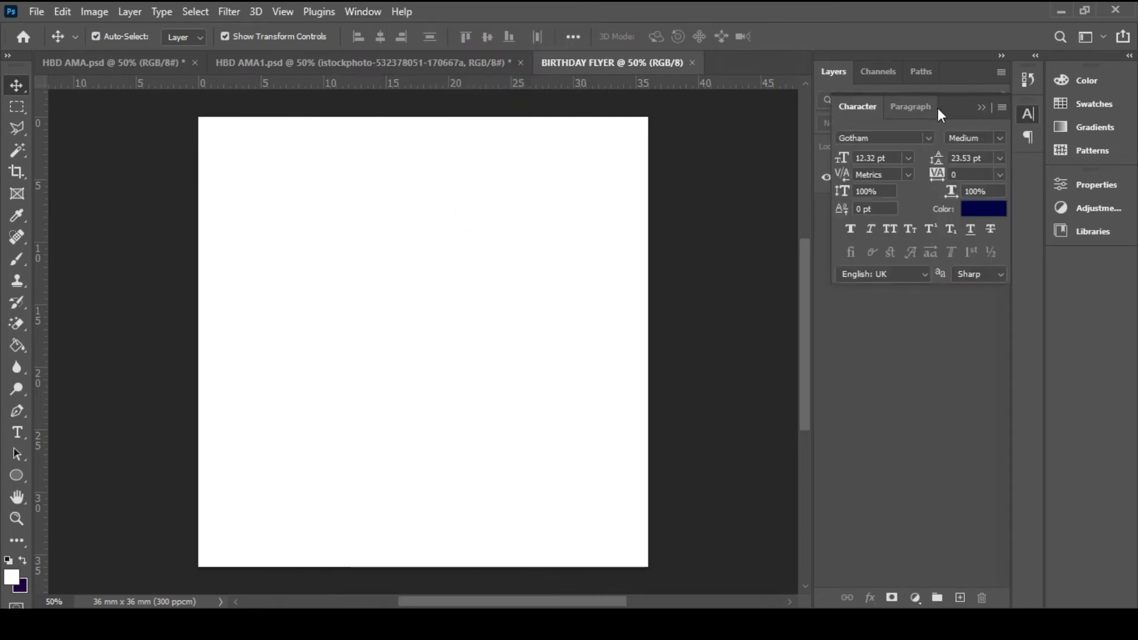
{"action": "left_click_drag", "start_coordinate": [954, 108], "coordinate": [1026, 108]}
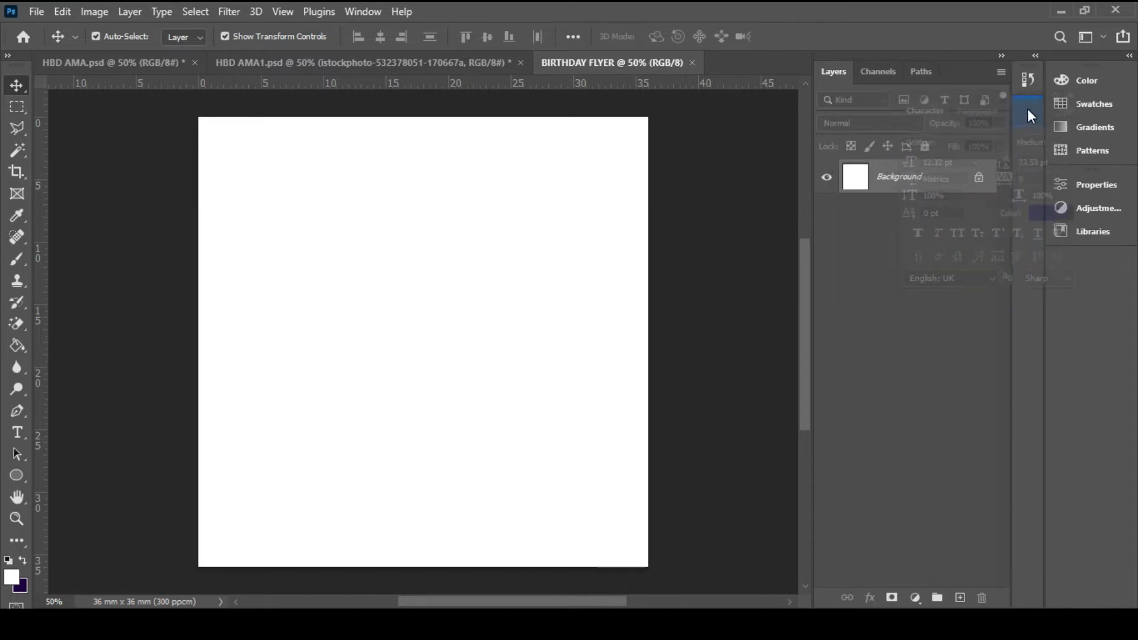
{"action": "left_click", "coordinate": [1030, 113]}
{"action": "left_click", "coordinate": [1029, 112]}
{"action": "left_click", "coordinate": [1029, 112]}
{"action": "left_click", "coordinate": [1029, 112]}
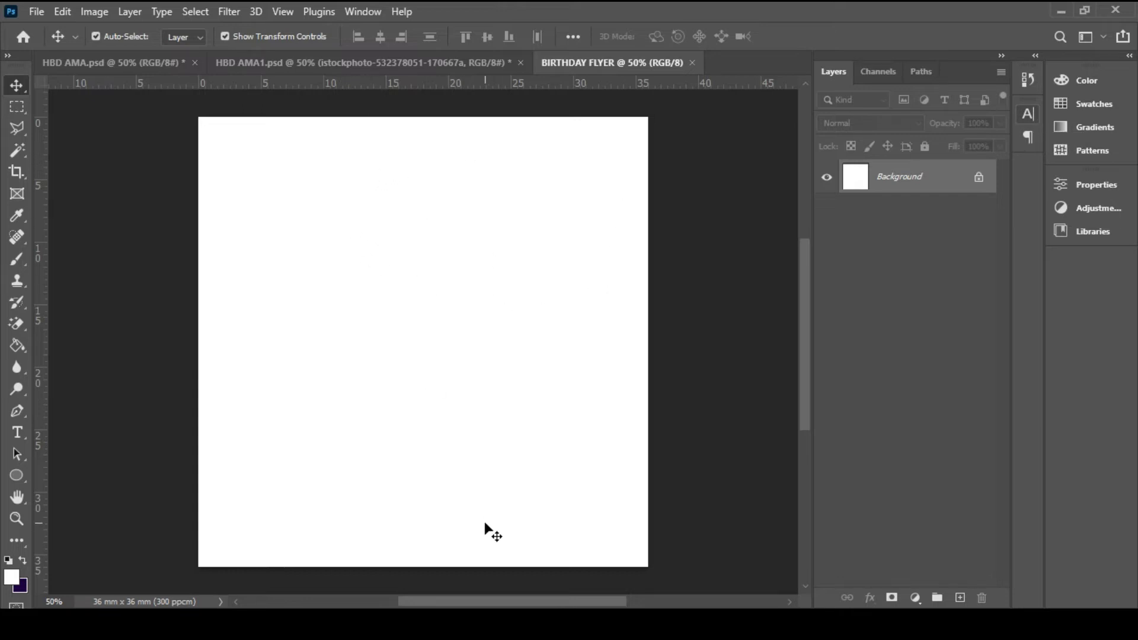
{"action": "mouse_move", "coordinate": [469, 625]}
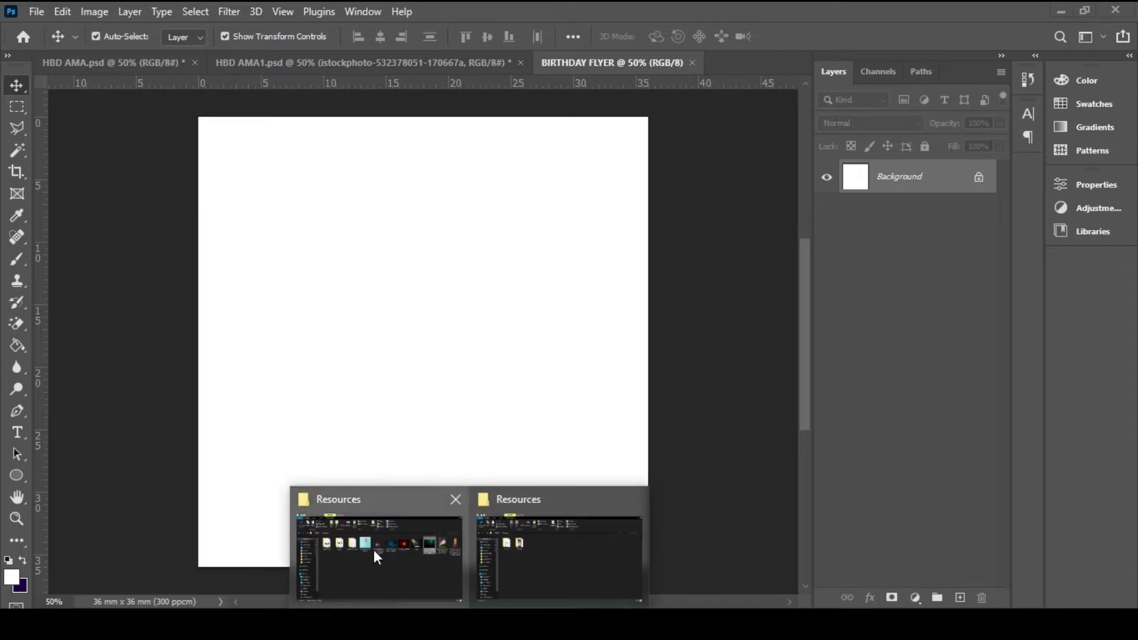
{"action": "left_click", "coordinate": [373, 556]}
{"action": "double_click", "coordinate": [305, 221]}
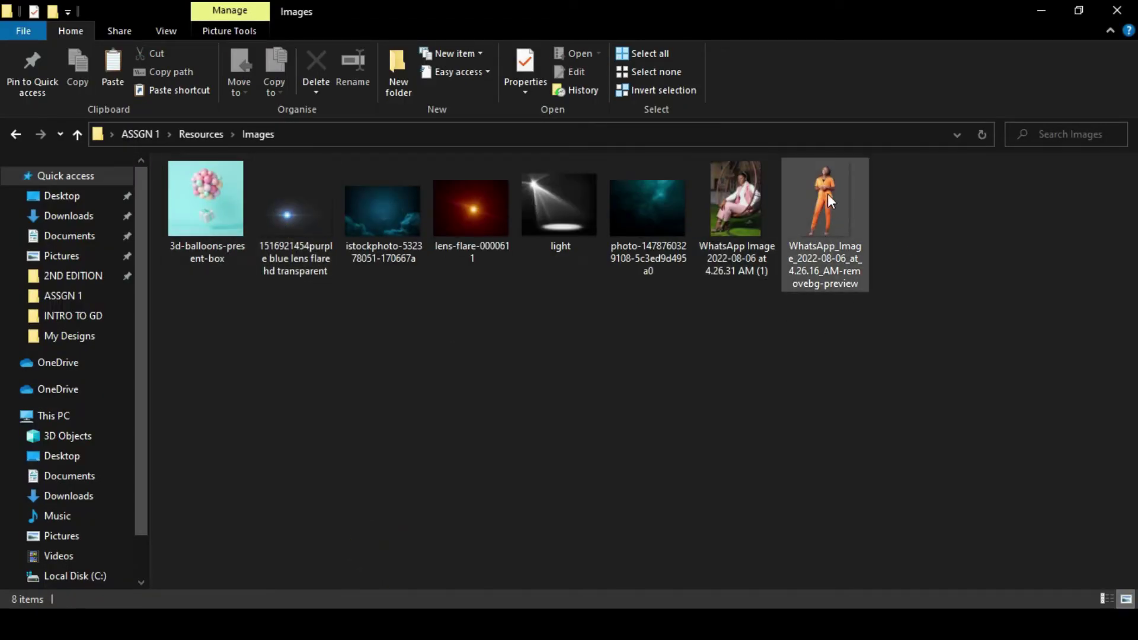
{"action": "left_click", "coordinate": [827, 201]}
{"action": "left_click_drag", "start_coordinate": [812, 377], "coordinate": [466, 411]}
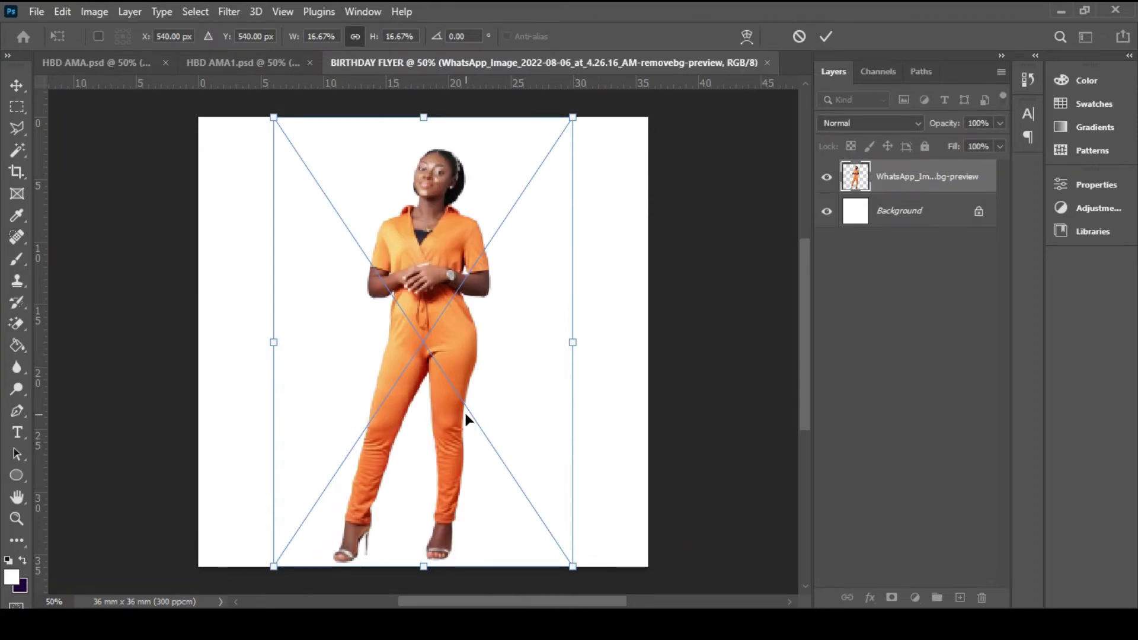
{"action": "key", "text": "Escape"}
Step: Place the cut-out picture of the woman in orange from the Resources > Images folder into the flyer as an embedded image
{"action": "left_click", "coordinate": [36, 11]}
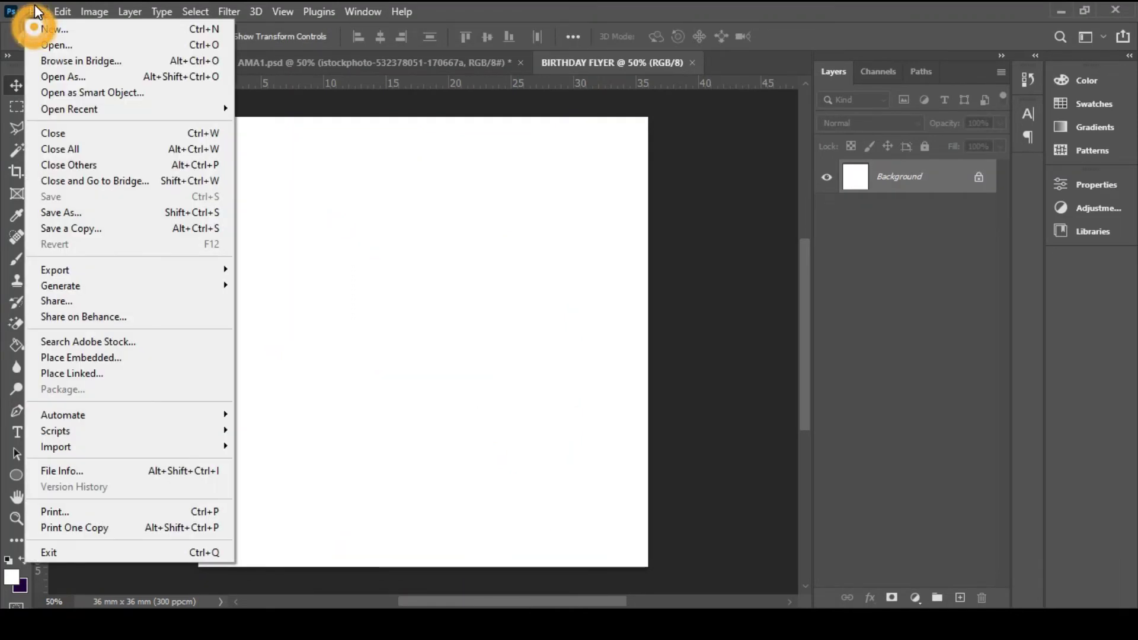
{"action": "left_click", "coordinate": [64, 360]}
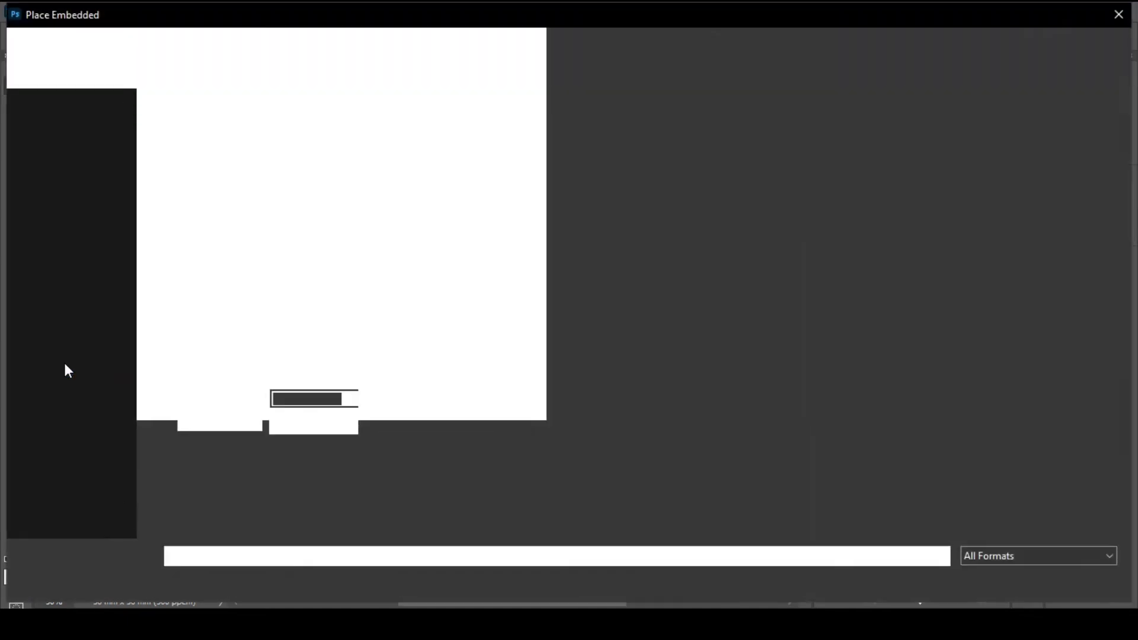
{"action": "left_click", "coordinate": [200, 148]}
{"action": "double_click", "coordinate": [200, 149]}
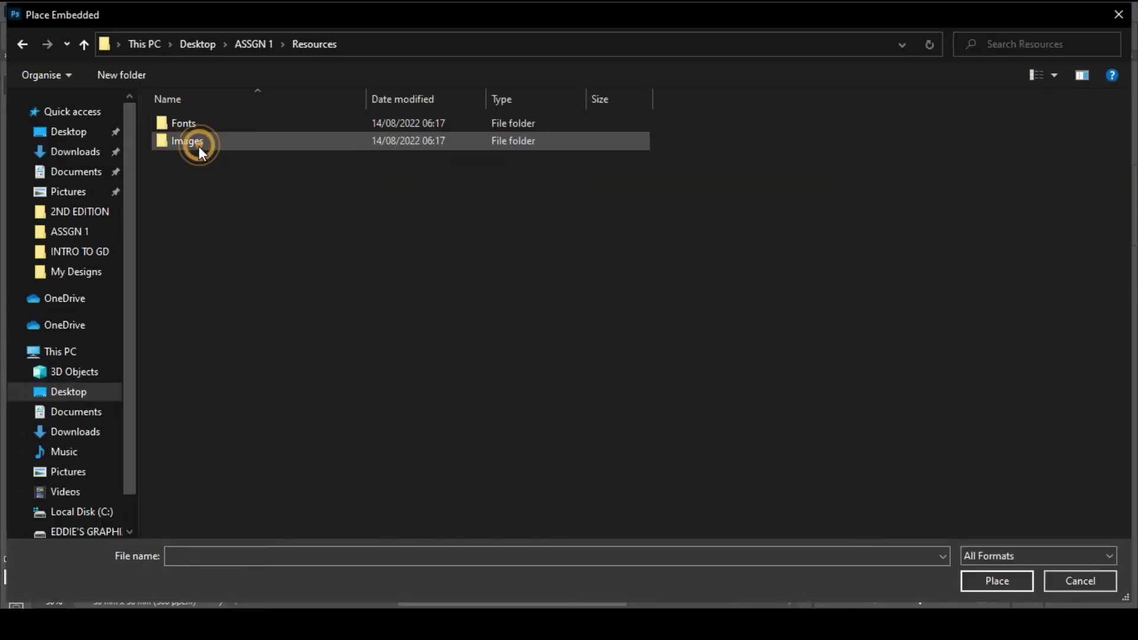
{"action": "double_click", "coordinate": [189, 144]}
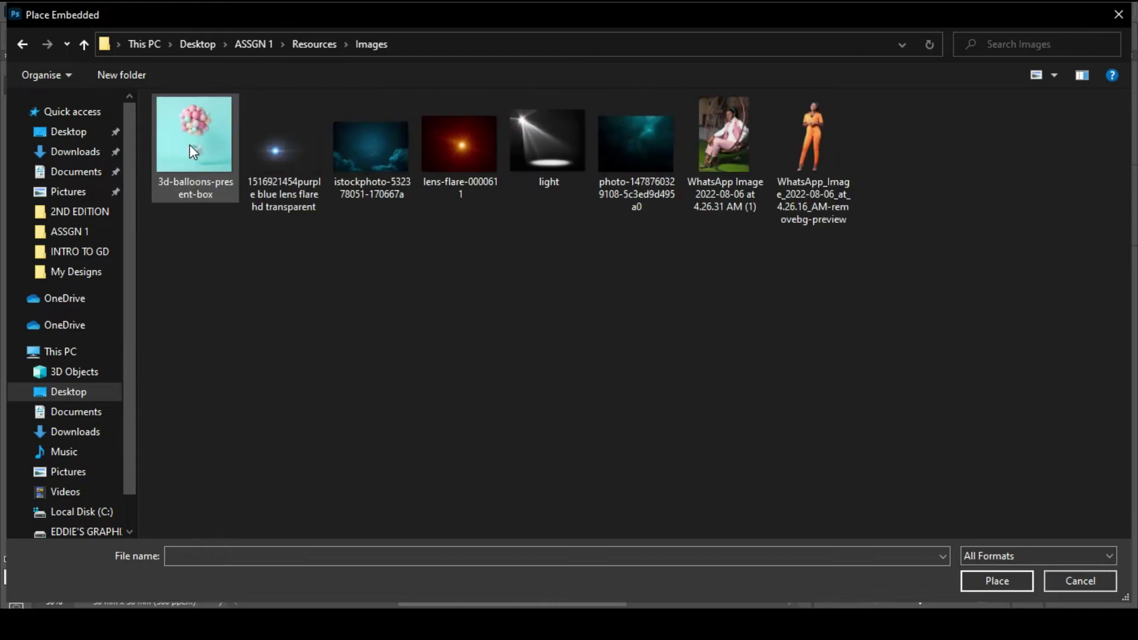
{"action": "left_click", "coordinate": [812, 151]}
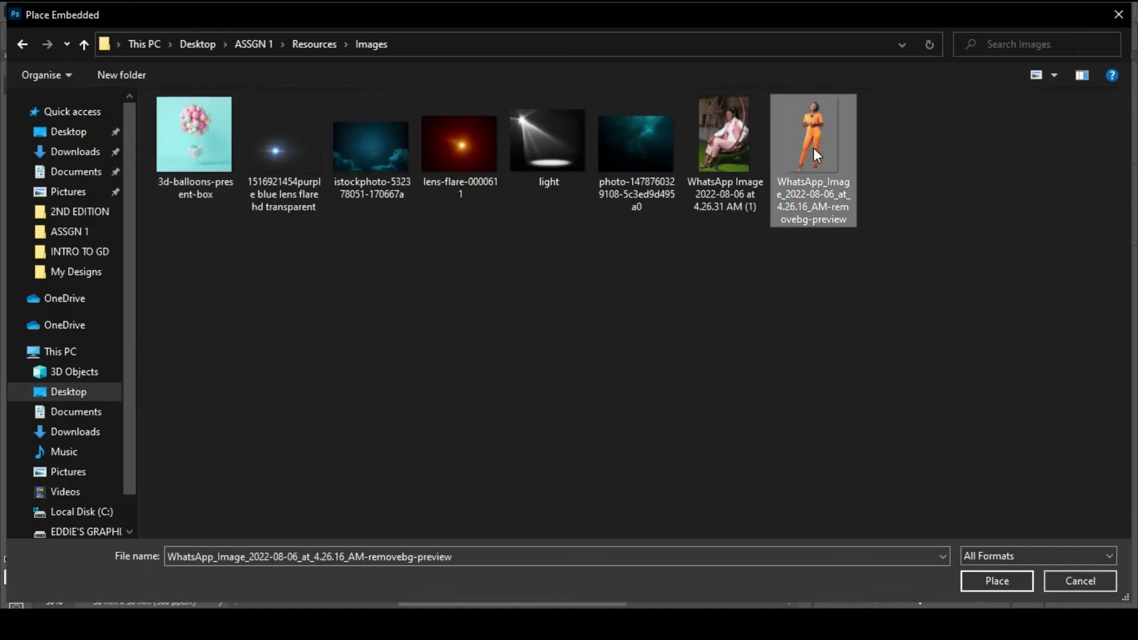
{"action": "double_click", "coordinate": [812, 151]}
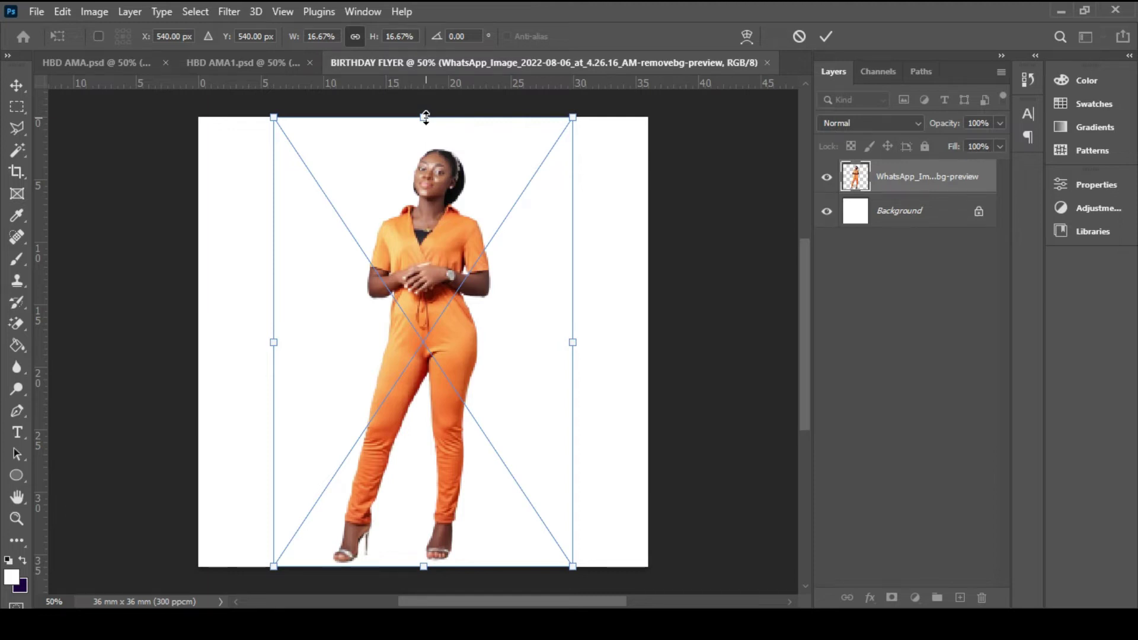
Step: Scale the placed woman down proportionally to about 11%, keep her near the canvas centre, and commit the placement
{"action": "left_click_drag", "start_coordinate": [425, 116], "coordinate": [425, 186]}
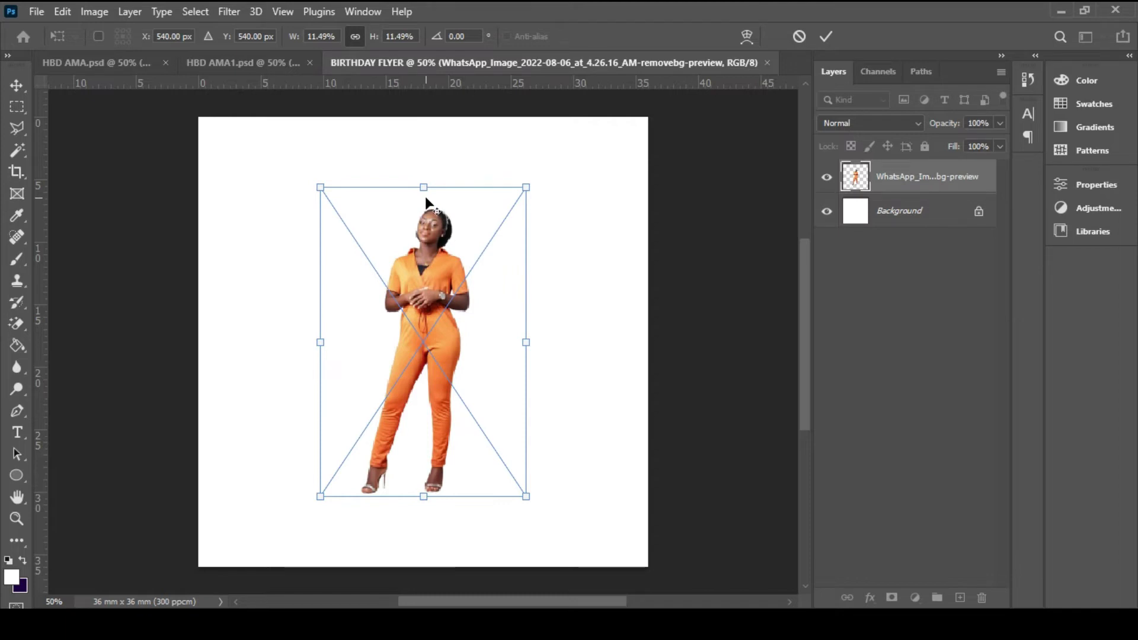
{"action": "left_click_drag", "start_coordinate": [424, 186], "coordinate": [429, 238]}
{"action": "left_click_drag", "start_coordinate": [422, 197], "coordinate": [423, 191]}
{"action": "left_click_drag", "start_coordinate": [436, 326], "coordinate": [439, 329]}
{"action": "key", "text": "Return"}
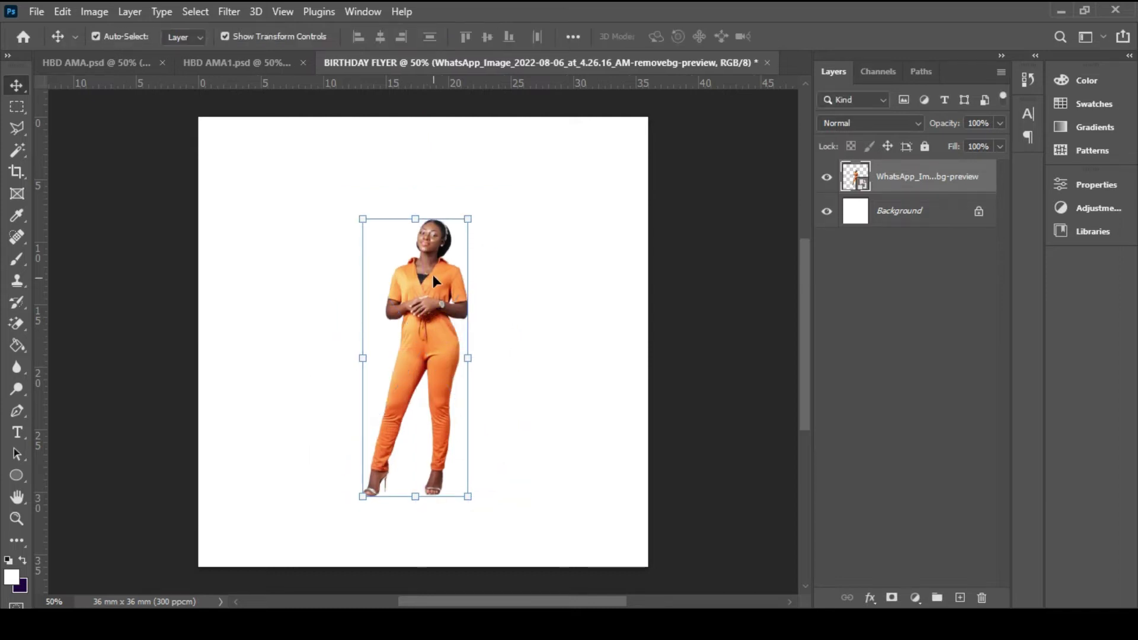
Step: Add a Solid Color fill layer in a very light warm grey directly above the Background layer, behind the woman
{"action": "left_click", "coordinate": [526, 270]}
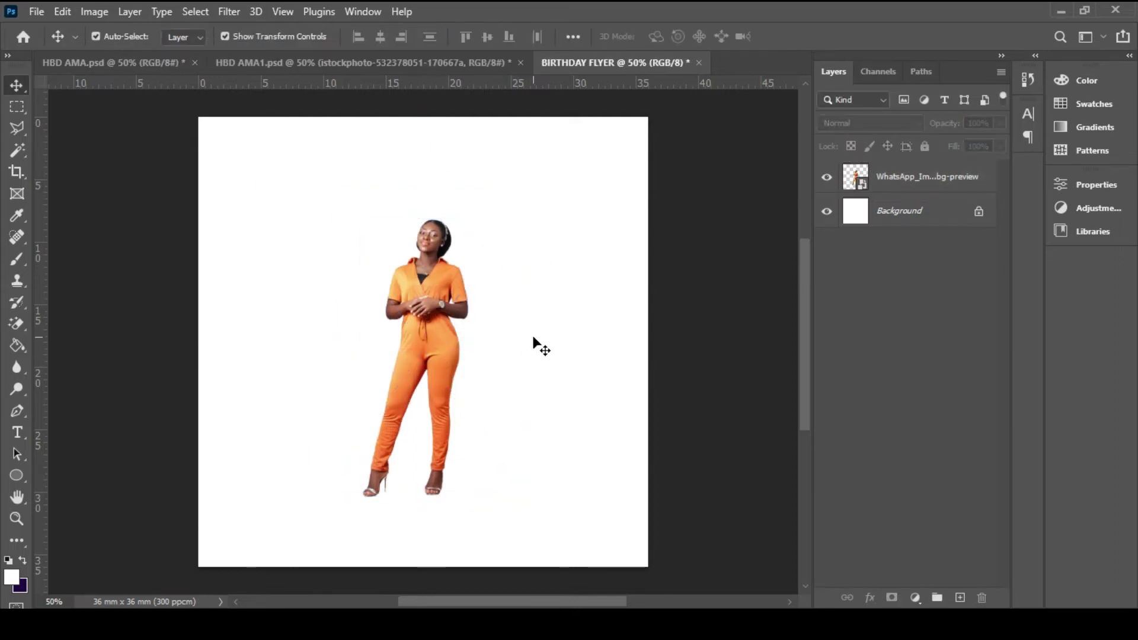
{"action": "left_click", "coordinate": [906, 224]}
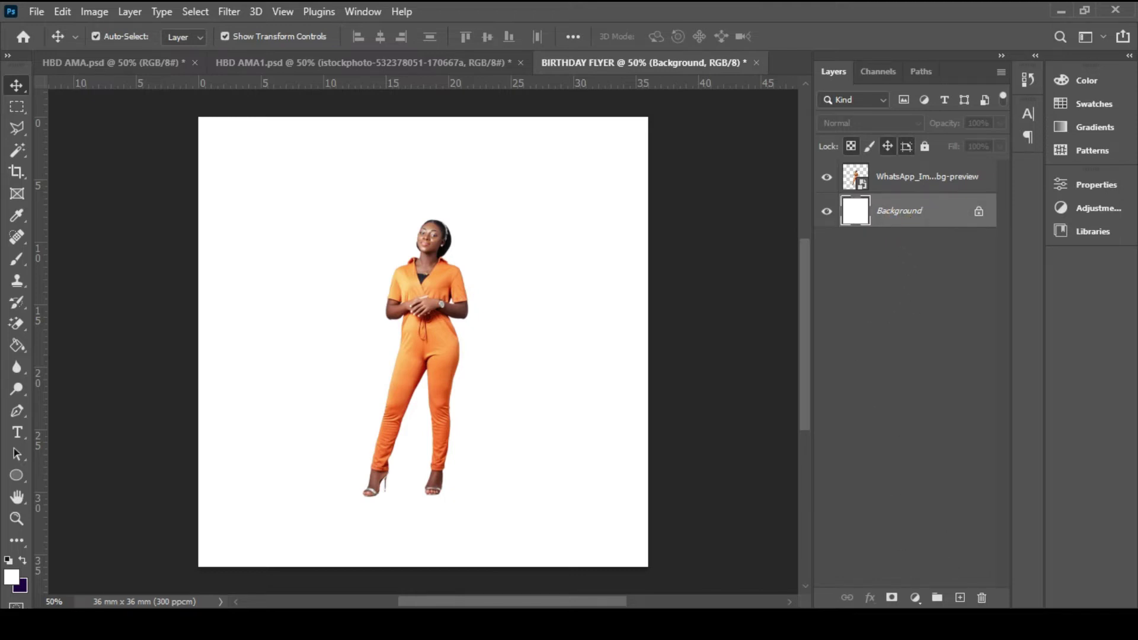
{"action": "left_click", "coordinate": [915, 597]}
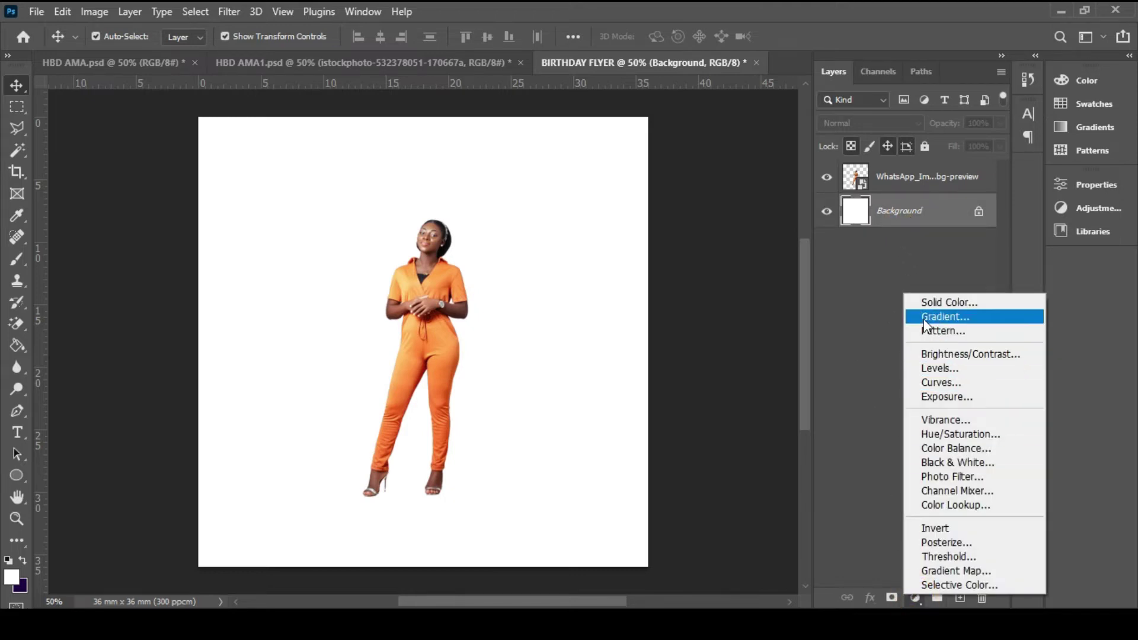
{"action": "left_click", "coordinate": [934, 302]}
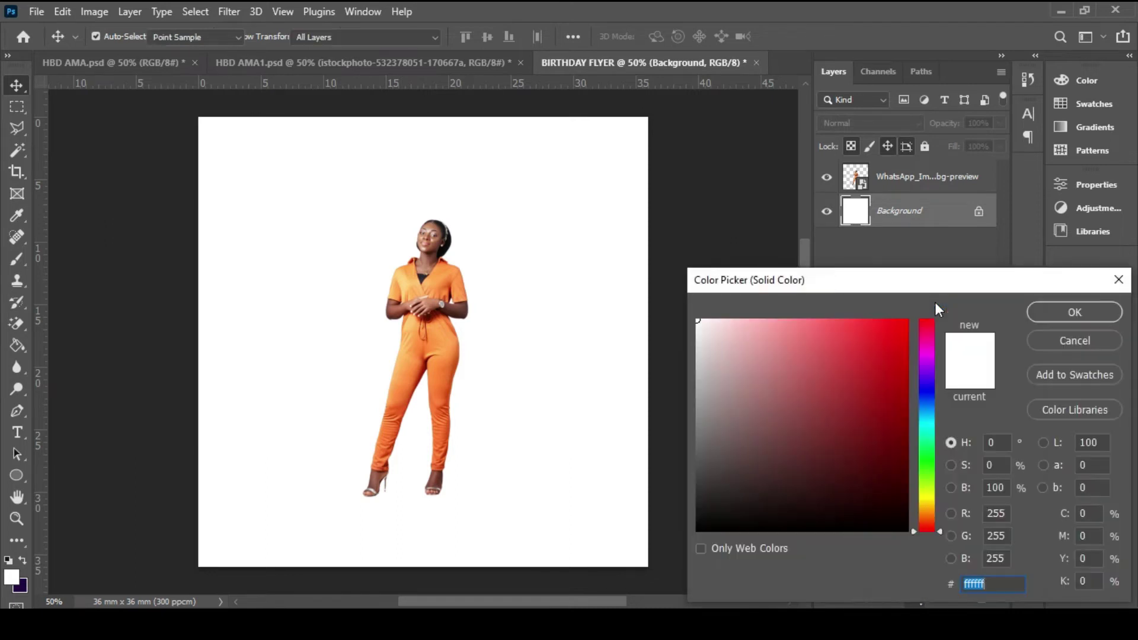
{"action": "left_click", "coordinate": [700, 340]}
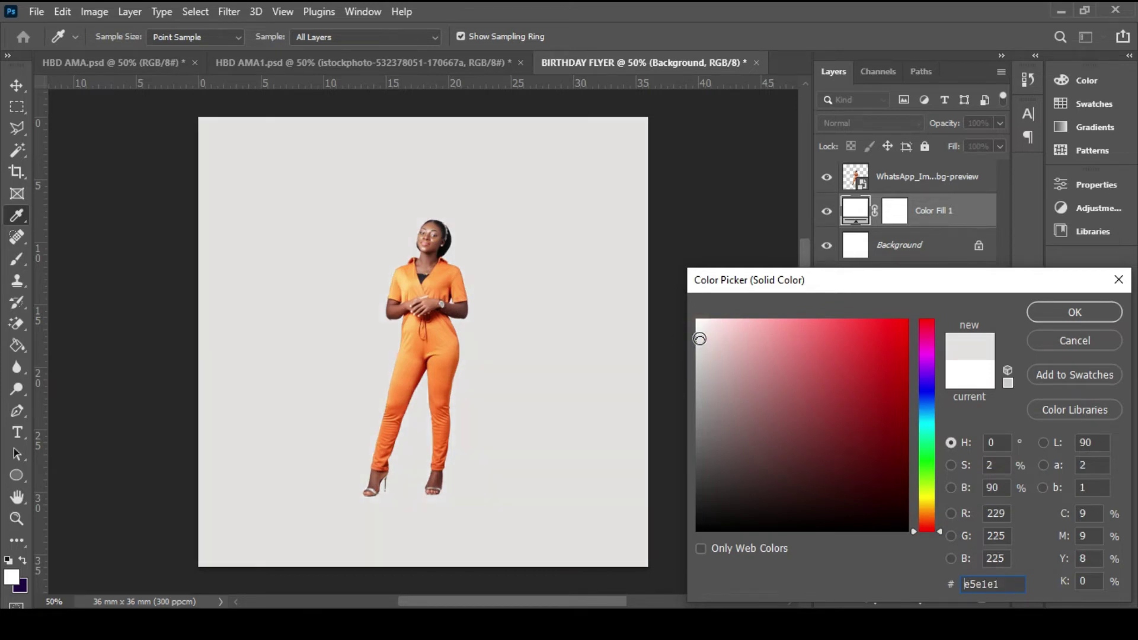
{"action": "left_click", "coordinate": [701, 336]}
{"action": "left_click", "coordinate": [1073, 314]}
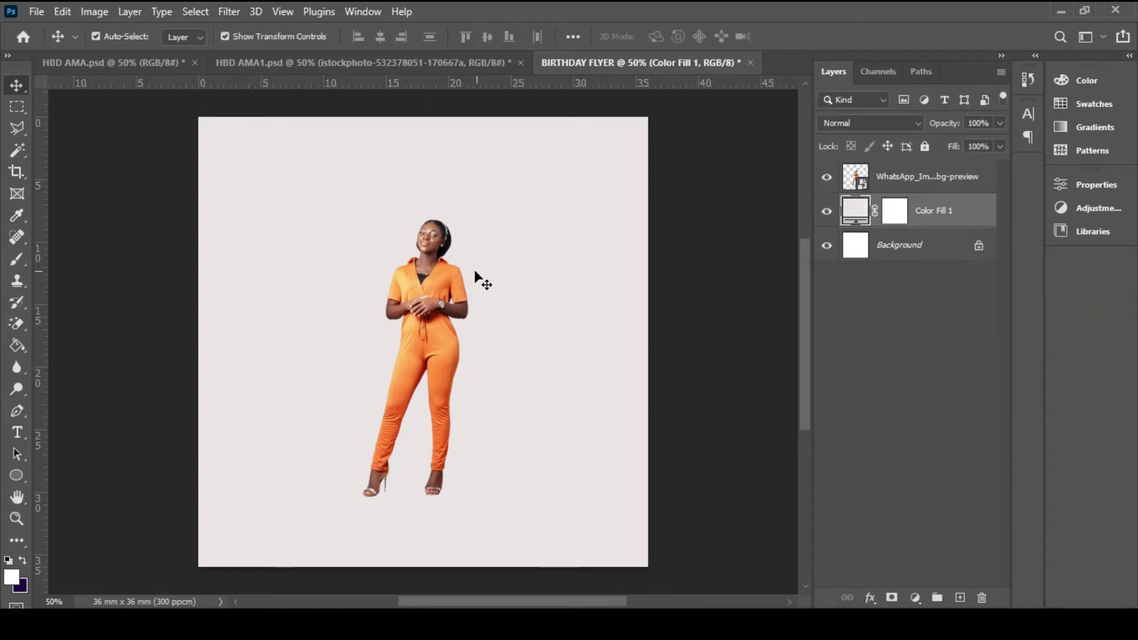
Step: Duplicate the woman's layer and move the copy up and to the left of the original
{"action": "left_click", "coordinate": [434, 283]}
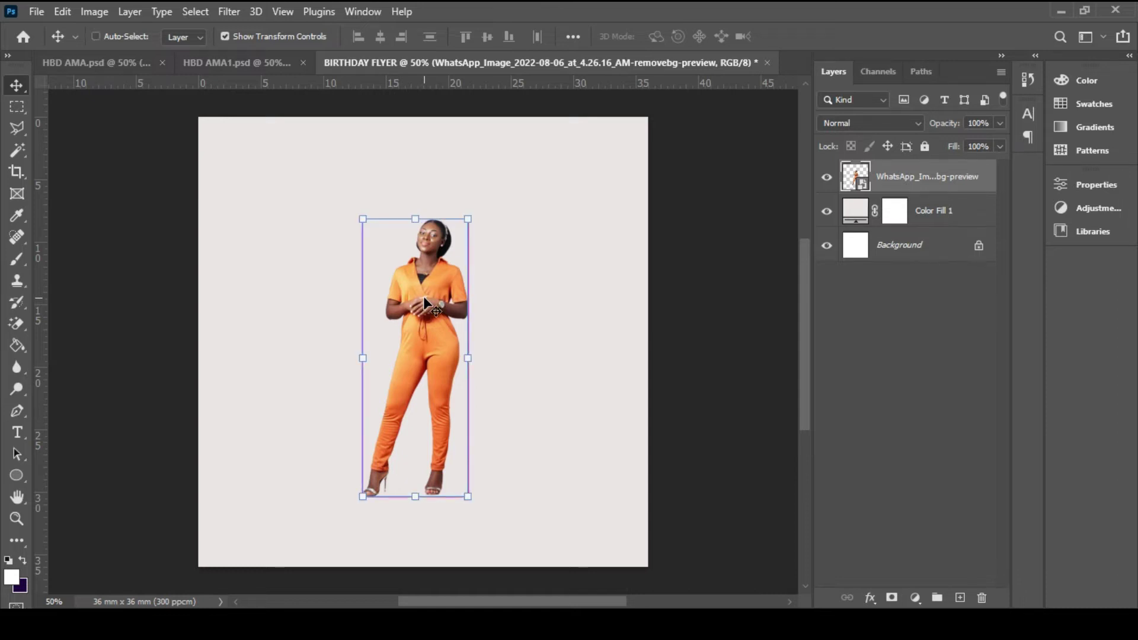
{"action": "key", "text": "ctrl+j"}
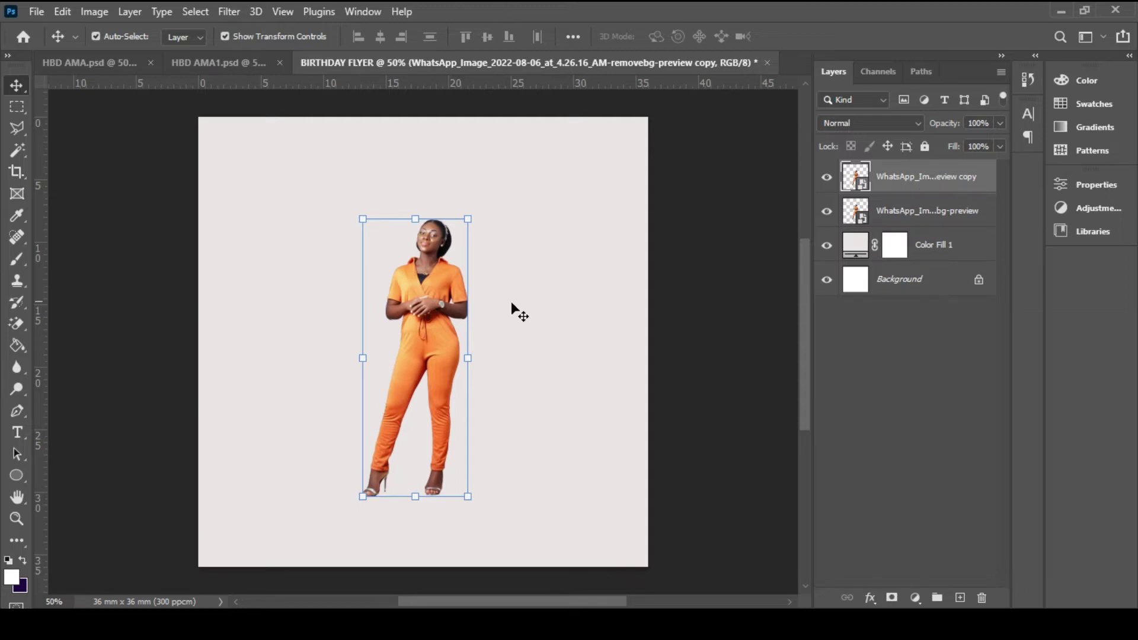
{"action": "left_click_drag", "start_coordinate": [425, 310], "coordinate": [326, 240]}
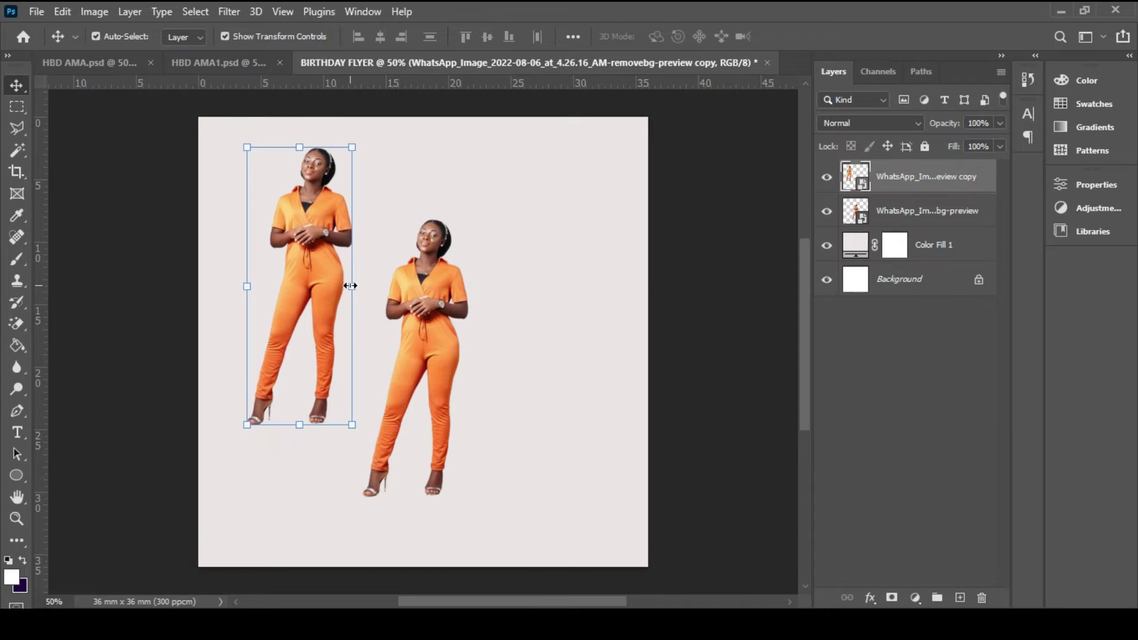
{"action": "left_click", "coordinate": [350, 285]}
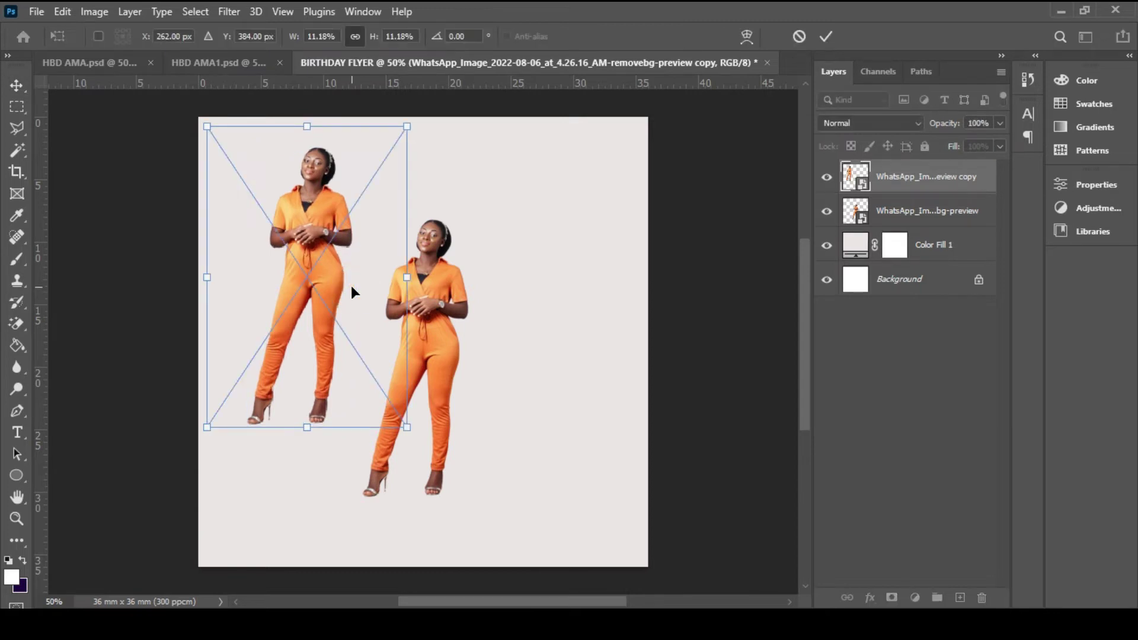
{"action": "key", "text": "Return"}
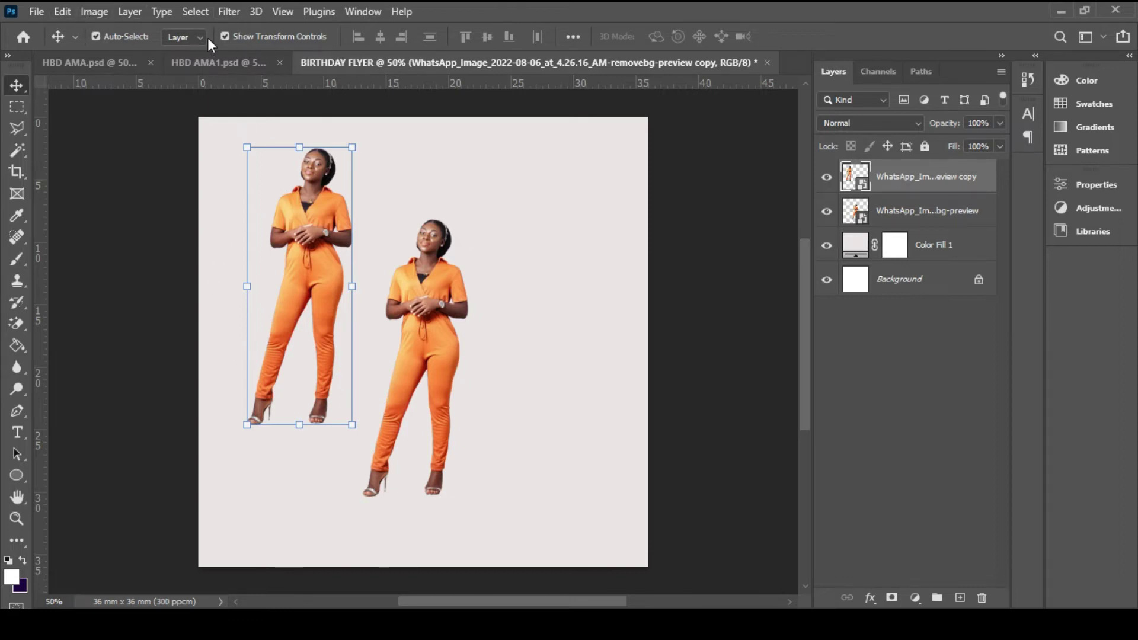
{"action": "left_click", "coordinate": [97, 36]}
{"action": "left_click", "coordinate": [227, 35]}
{"action": "left_click", "coordinate": [228, 35]}
{"action": "left_click", "coordinate": [228, 35]}
{"action": "left_click", "coordinate": [227, 35]}
{"action": "double_click", "coordinate": [225, 35]}
Step: Flip the copy of the woman horizontally and commit the transformation
{"action": "left_click", "coordinate": [354, 288]}
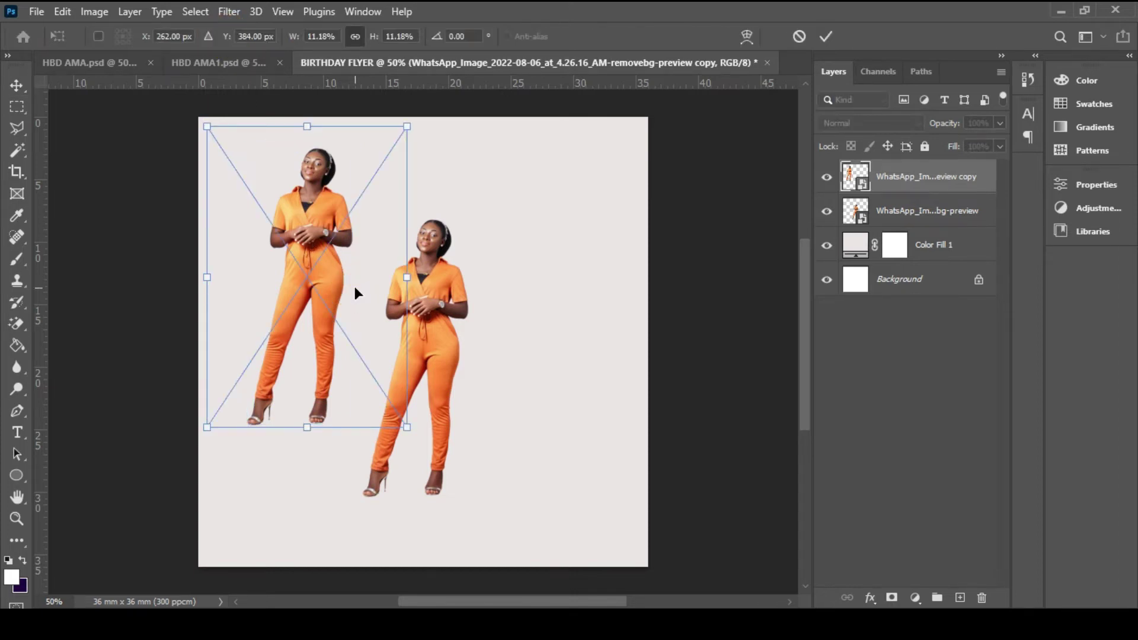
{"action": "right_click", "coordinate": [355, 289]}
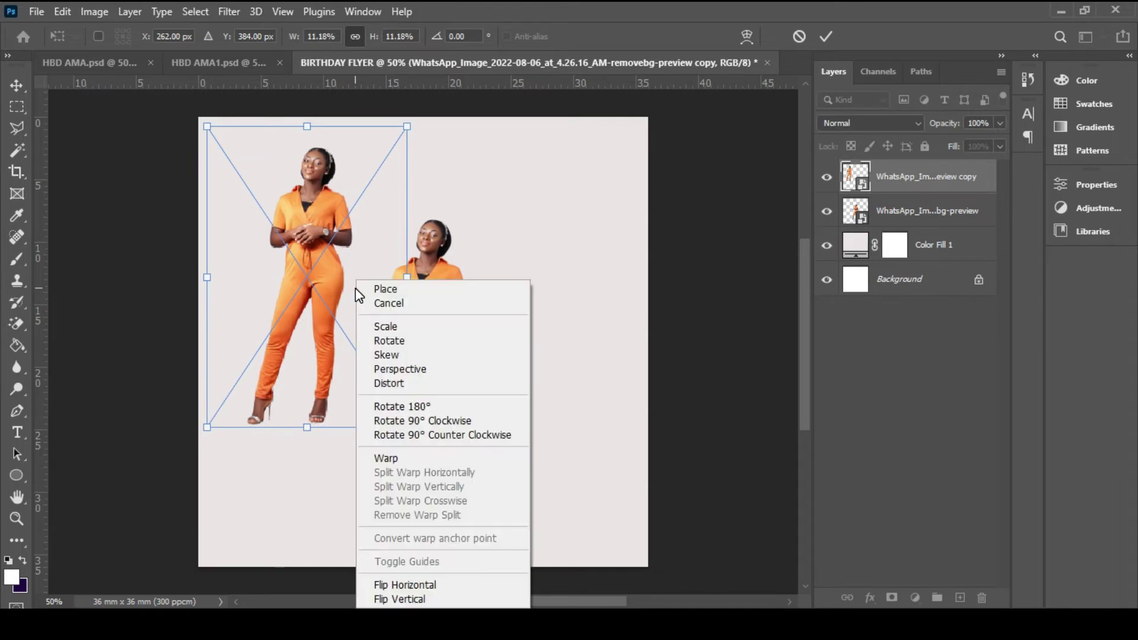
{"action": "left_click", "coordinate": [408, 584]}
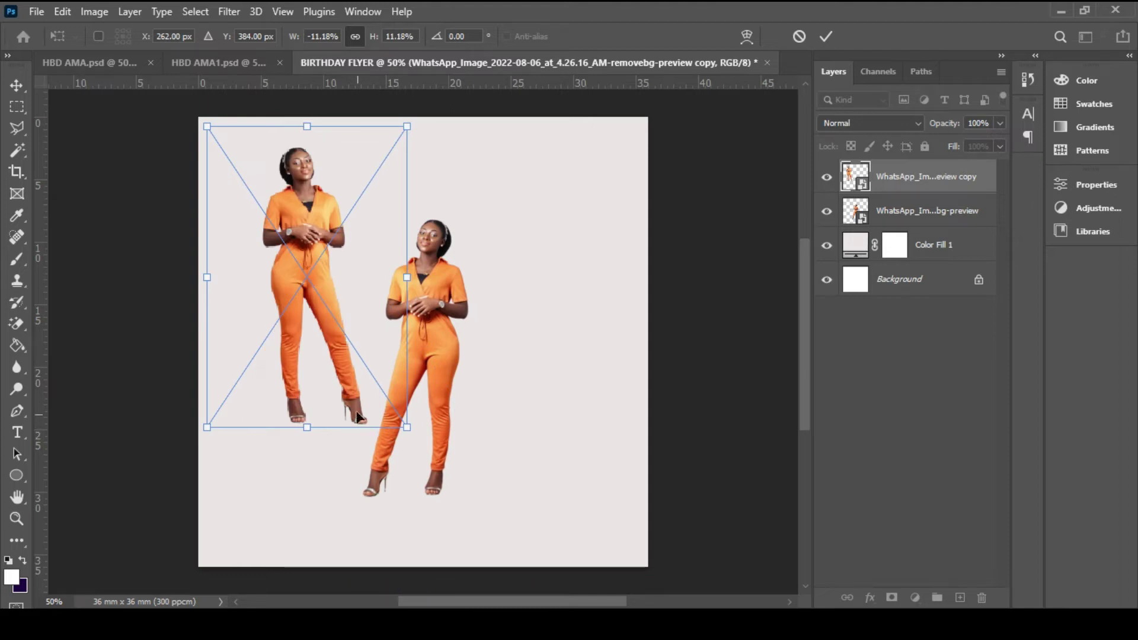
{"action": "double_click", "coordinate": [328, 286]}
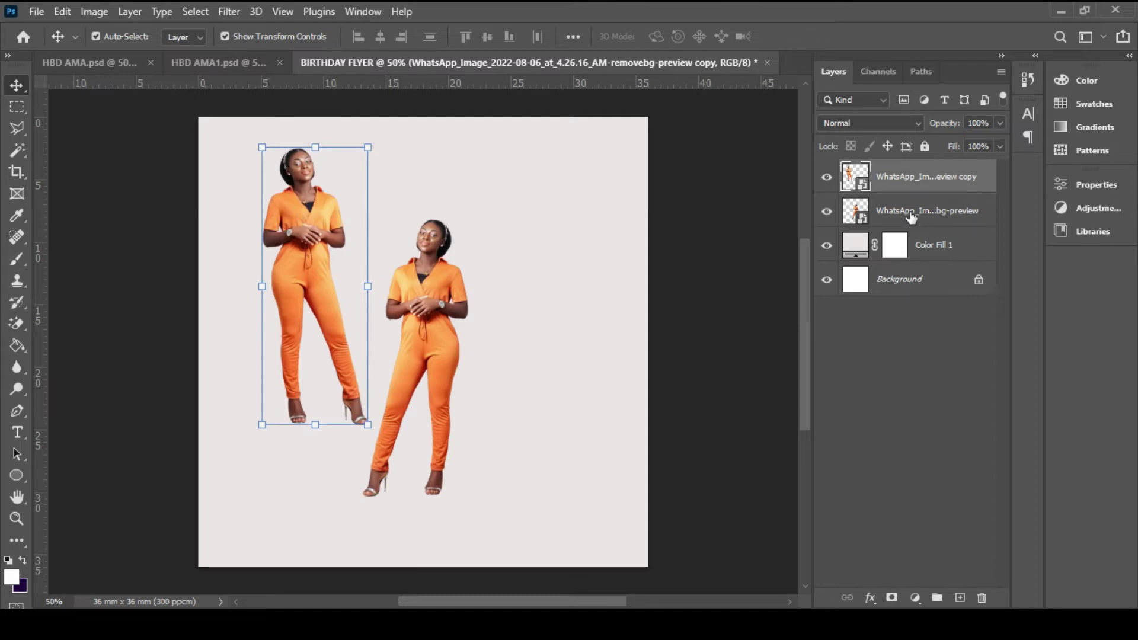
Step: Rasterize the flipped copy and erase its lower body with the soft 495 px Eraser so it fades out around the waist
{"action": "right_click", "coordinate": [935, 186]}
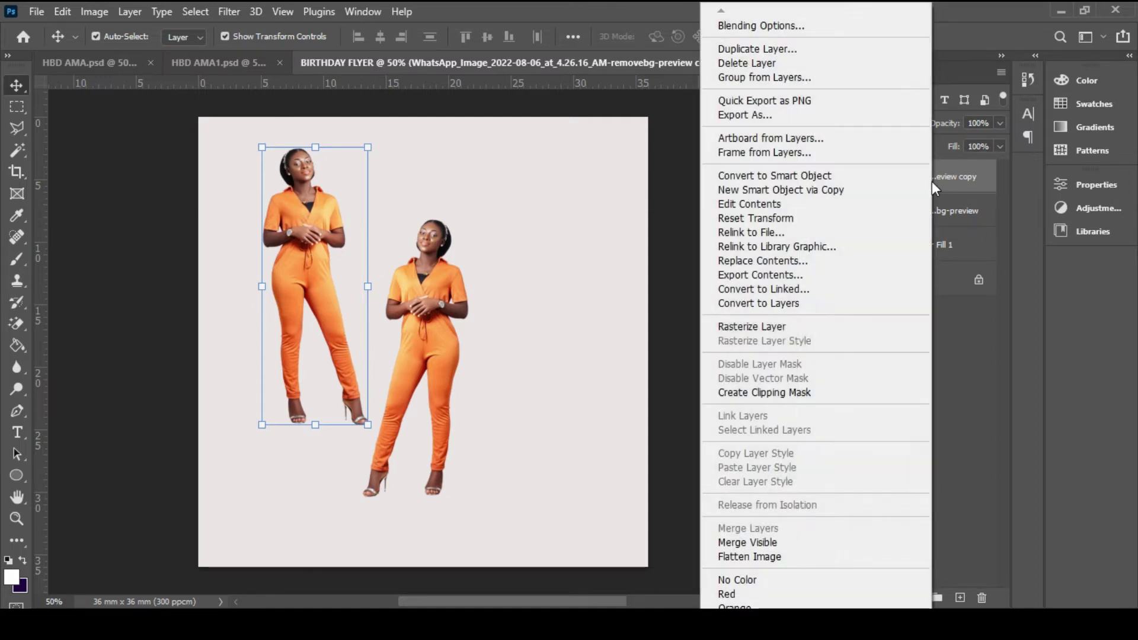
{"action": "left_click", "coordinate": [770, 327]}
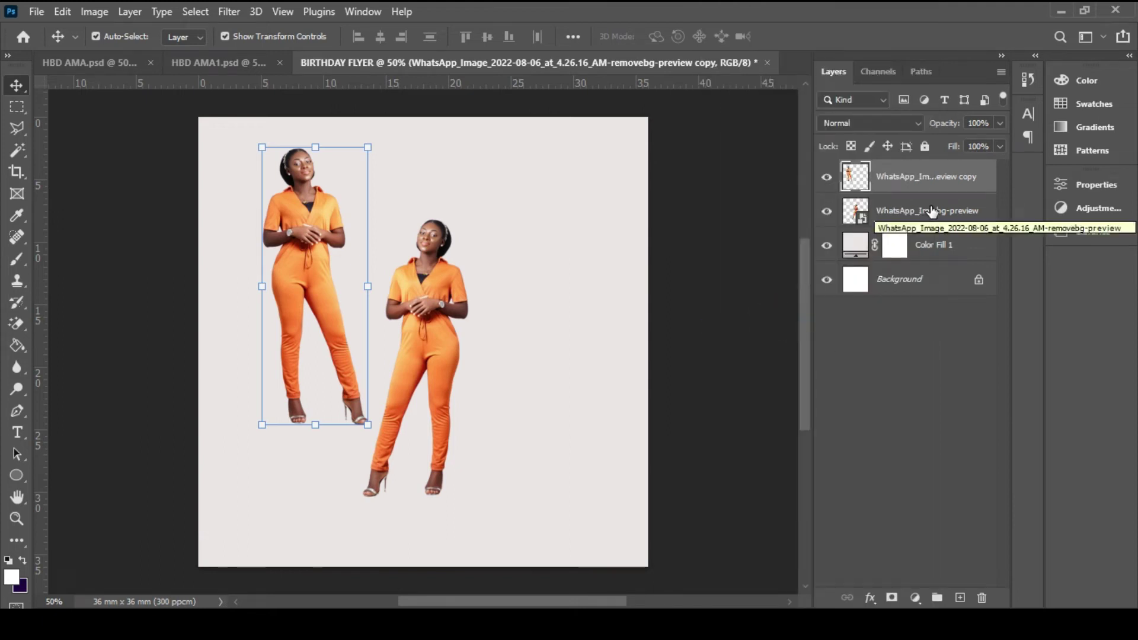
{"action": "left_click", "coordinate": [16, 324]}
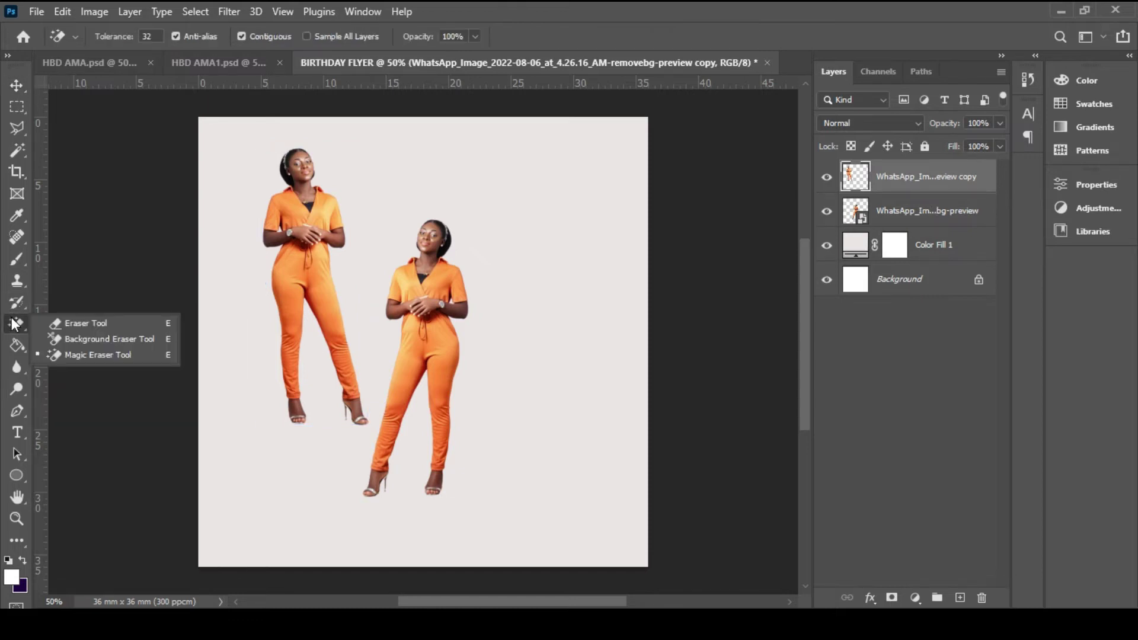
{"action": "left_click", "coordinate": [97, 324]}
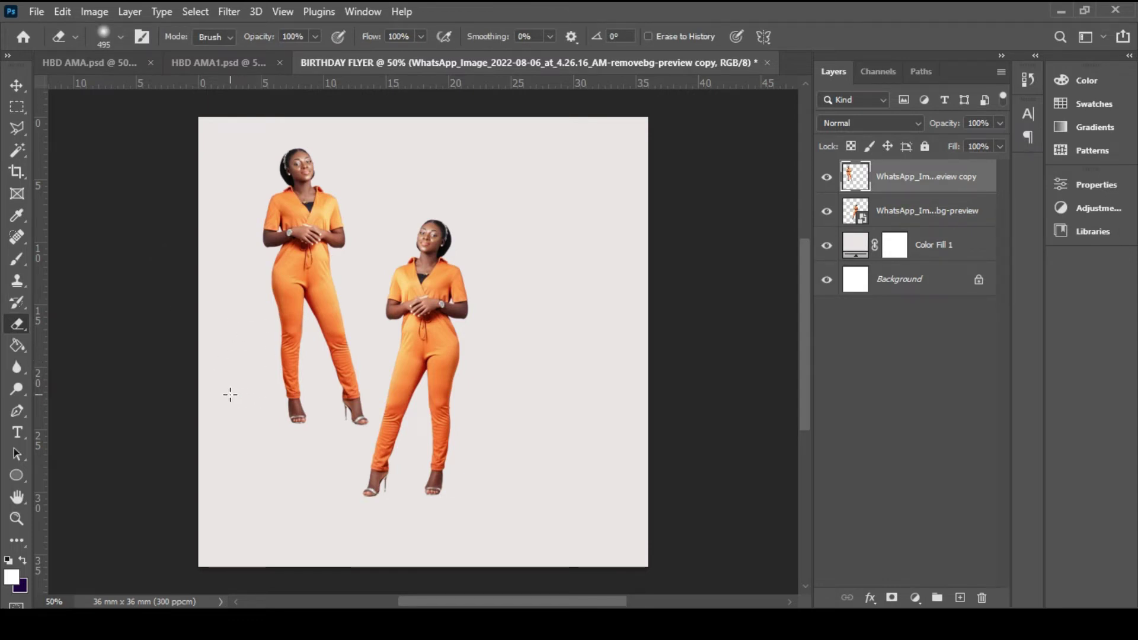
{"action": "mouse_move", "coordinate": [258, 442]}
{"action": "left_mouse_down"}
{"action": "mouse_move", "coordinate": [320, 457]}
{"action": "mouse_move", "coordinate": [342, 444]}
{"action": "mouse_move", "coordinate": [317, 444]}
{"action": "mouse_move", "coordinate": [333, 405]}
{"action": "mouse_move", "coordinate": [316, 400]}
{"action": "mouse_move", "coordinate": [359, 387]}
{"action": "mouse_move", "coordinate": [267, 337]}
{"action": "mouse_move", "coordinate": [328, 336]}
{"action": "mouse_move", "coordinate": [250, 329]}
{"action": "mouse_move", "coordinate": [339, 328]}
{"action": "mouse_move", "coordinate": [288, 333]}
{"action": "mouse_move", "coordinate": [331, 336]}
{"action": "mouse_move", "coordinate": [286, 358]}
{"action": "mouse_move", "coordinate": [301, 378]}
{"action": "left_mouse_up"}
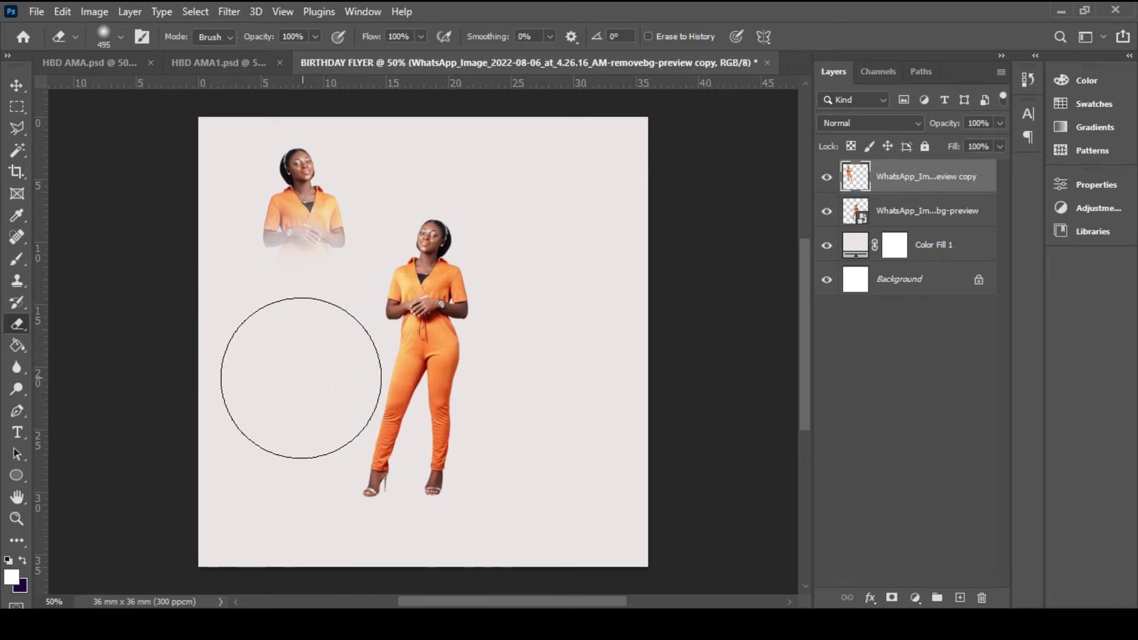
Step: Scale the faded copy down proportionally and place it near the flyer's upper edge, above and left of the full figure
{"action": "left_click", "coordinate": [16, 85]}
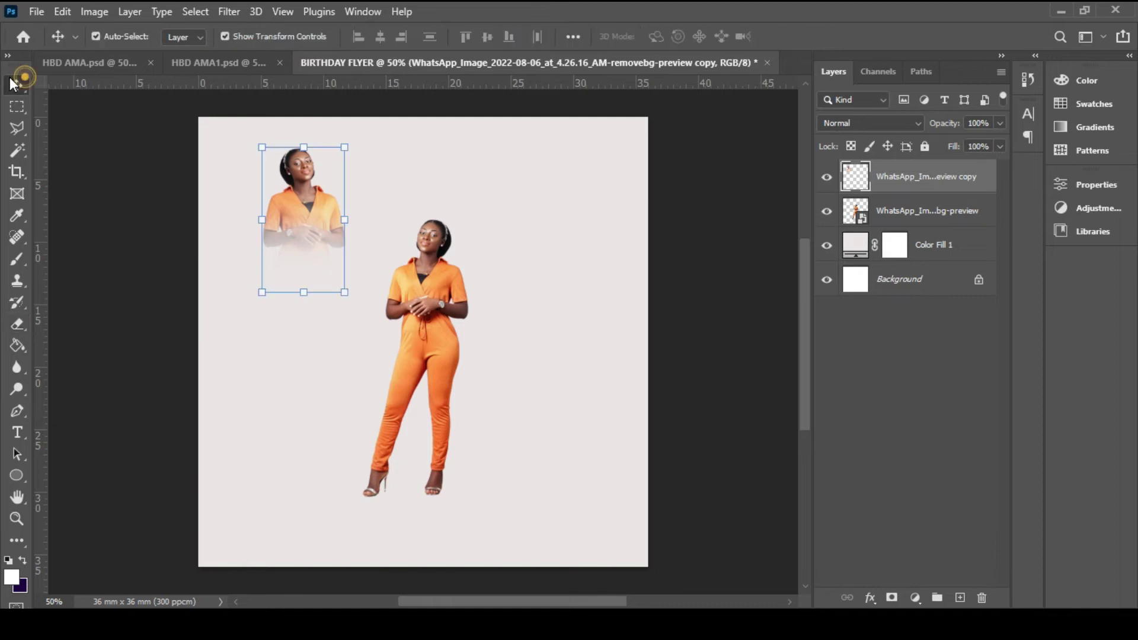
{"action": "left_click_drag", "start_coordinate": [300, 192], "coordinate": [326, 180]}
{"action": "key", "text": "ctrl+t"}
{"action": "left_click_drag", "start_coordinate": [335, 137], "coordinate": [334, 162]}
{"action": "left_click_drag", "start_coordinate": [333, 203], "coordinate": [336, 186]}
{"action": "key", "text": "Return"}
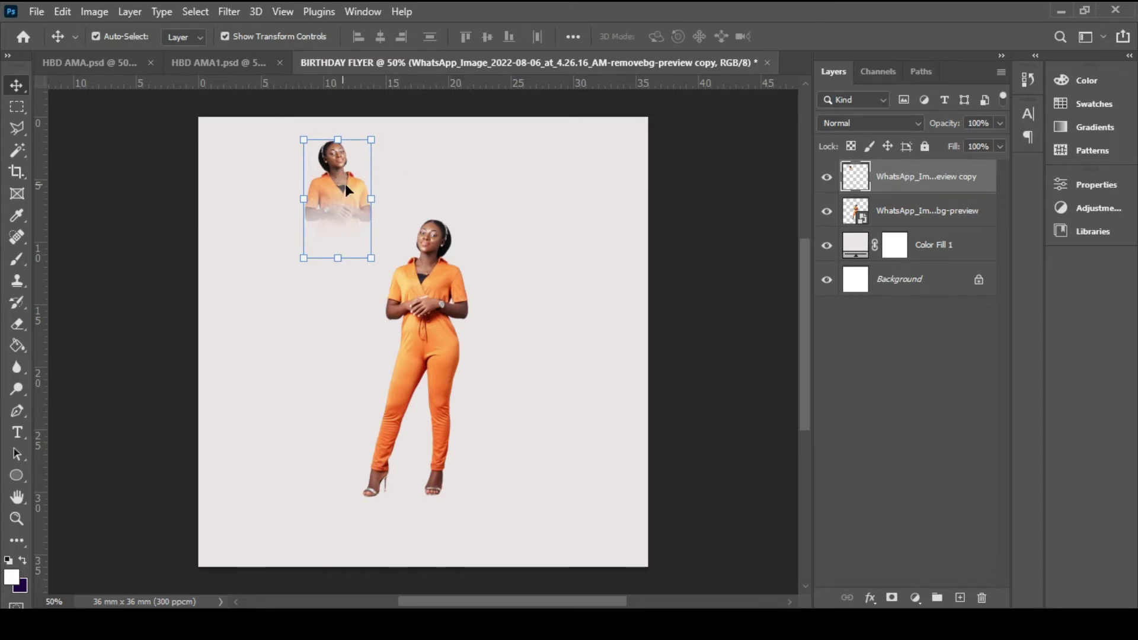
Step: Set the faded copy's layer opacity to 43% and deselect the layer
{"action": "left_click", "coordinate": [1000, 123]}
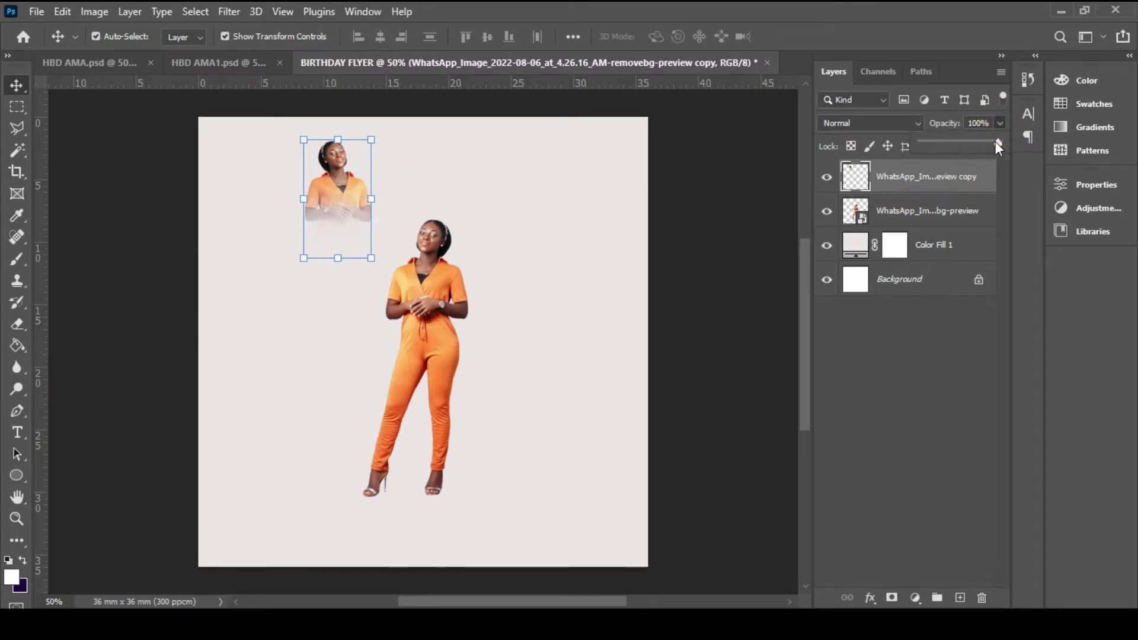
{"action": "left_click_drag", "start_coordinate": [981, 144], "coordinate": [1023, 144]}
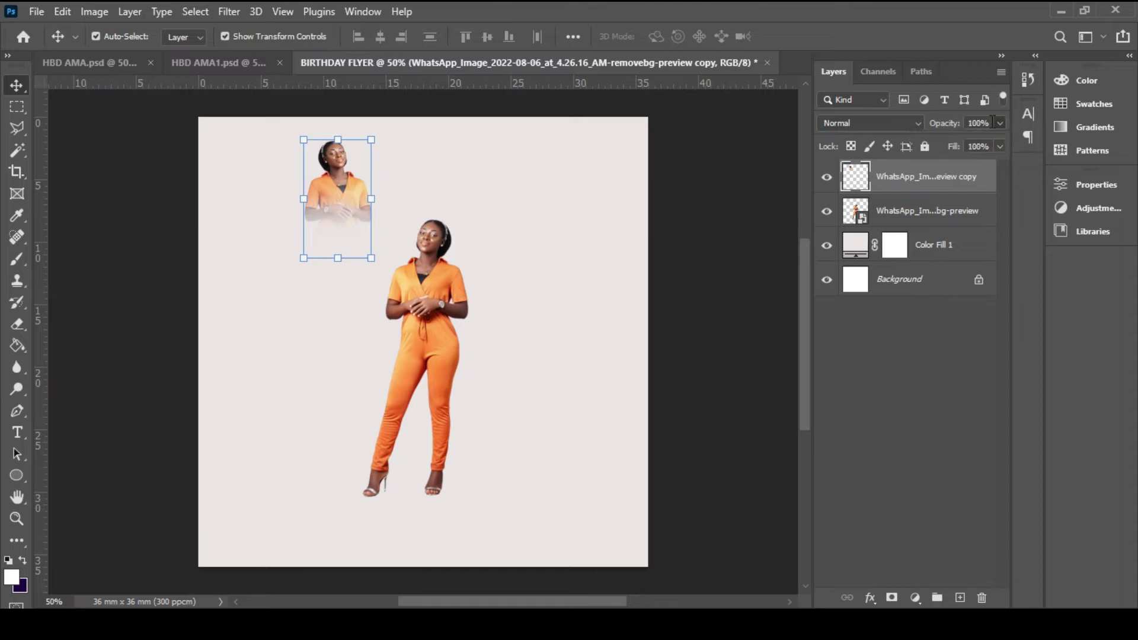
{"action": "left_click", "coordinate": [896, 176]}
{"action": "left_click", "coordinate": [1000, 123]}
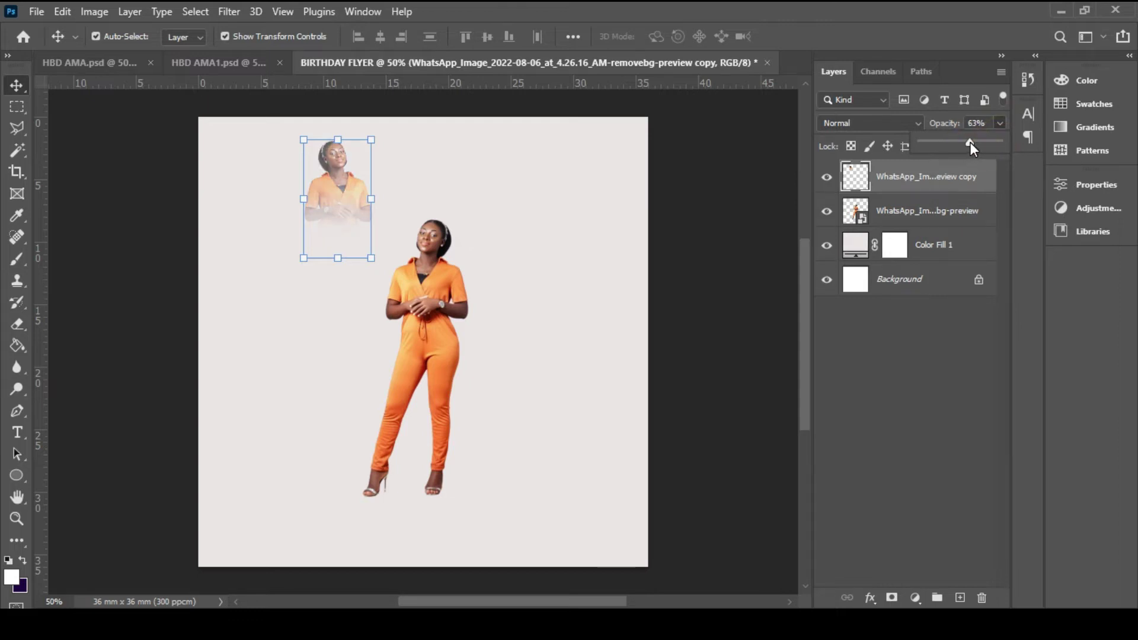
{"action": "left_click_drag", "start_coordinate": [963, 142], "coordinate": [961, 144]}
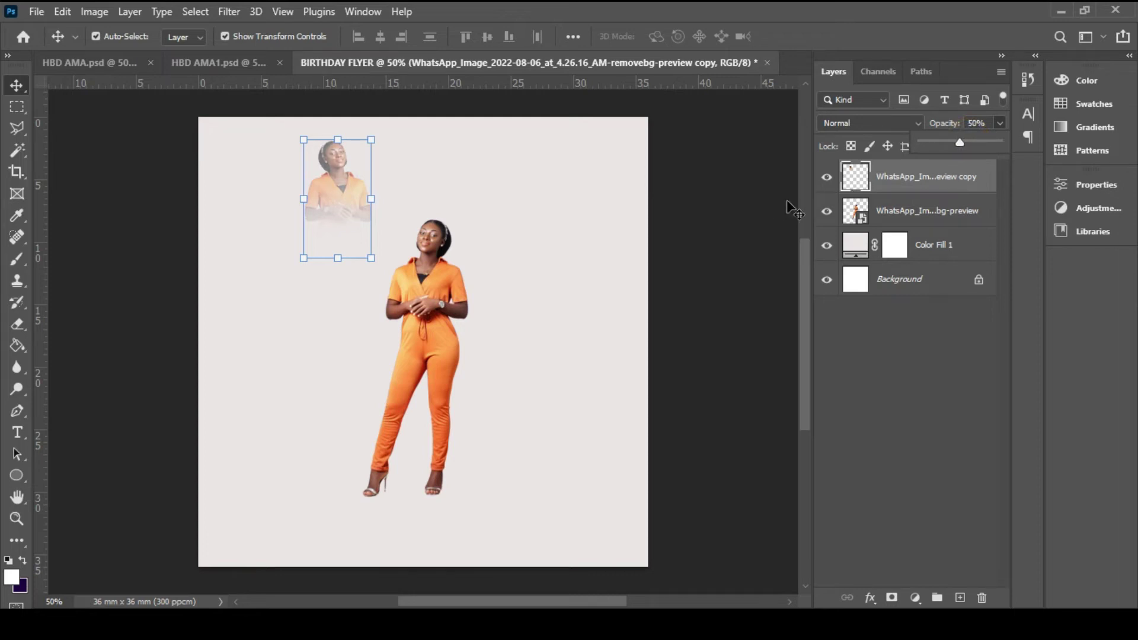
{"action": "left_click_drag", "start_coordinate": [959, 141], "coordinate": [948, 141]}
{"action": "left_click", "coordinate": [764, 191]}
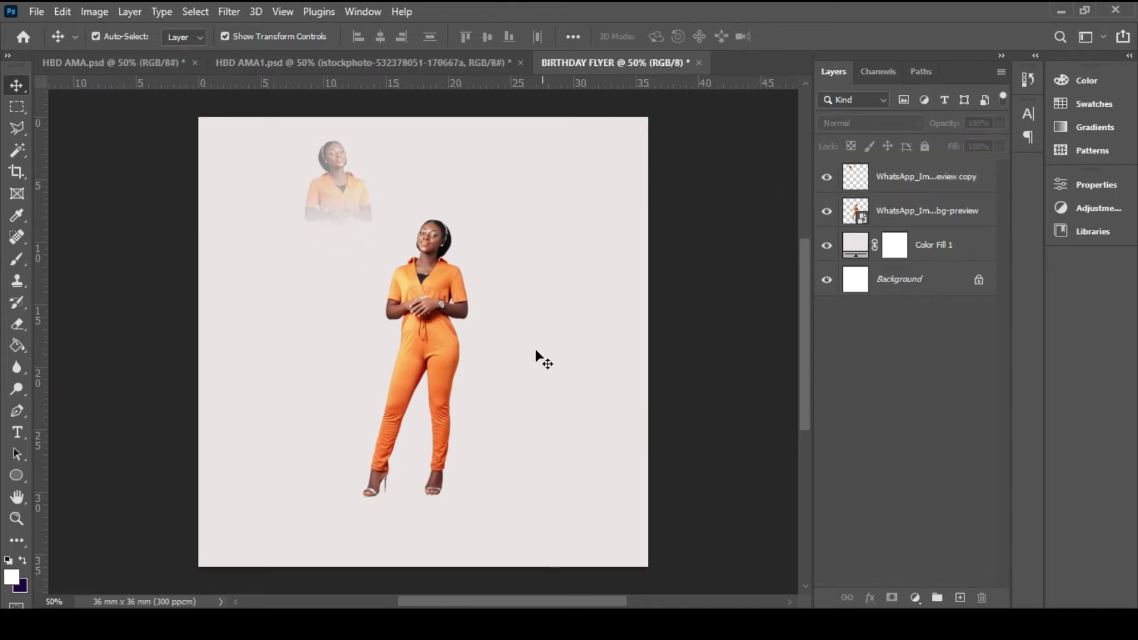
{"action": "left_click", "coordinate": [423, 329]}
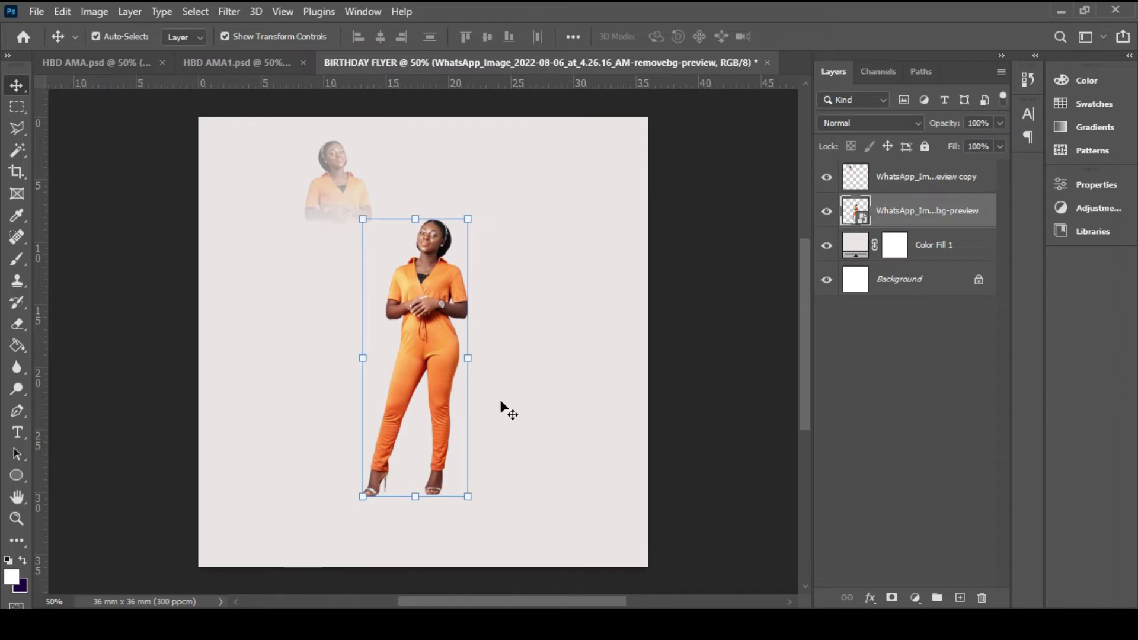
{"action": "left_click", "coordinate": [551, 326]}
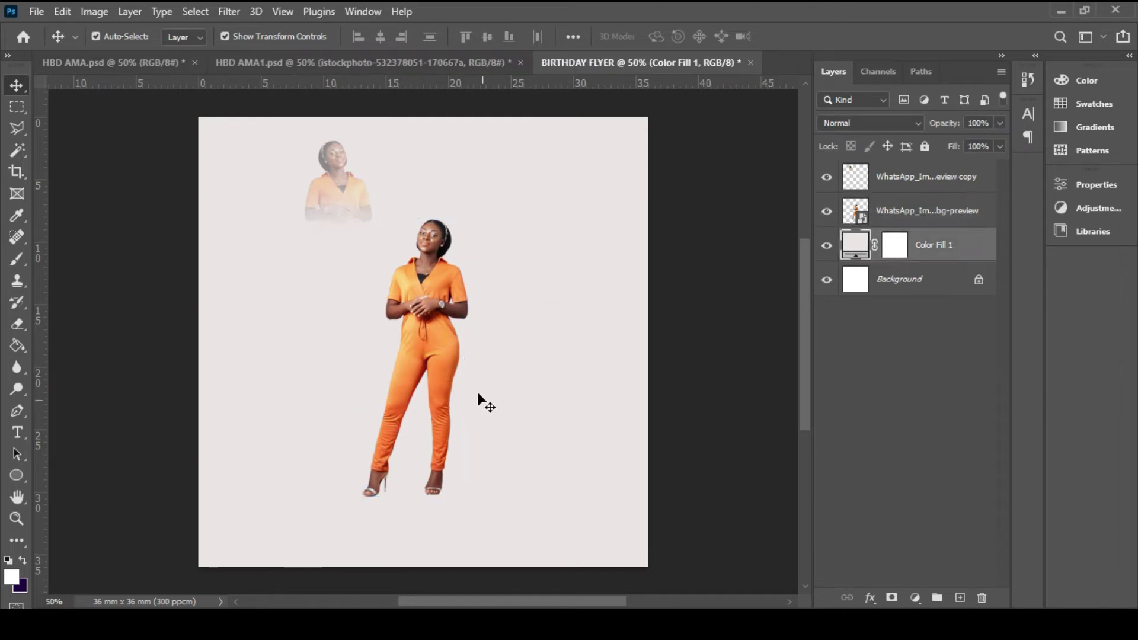
{"action": "left_click", "coordinate": [462, 323]}
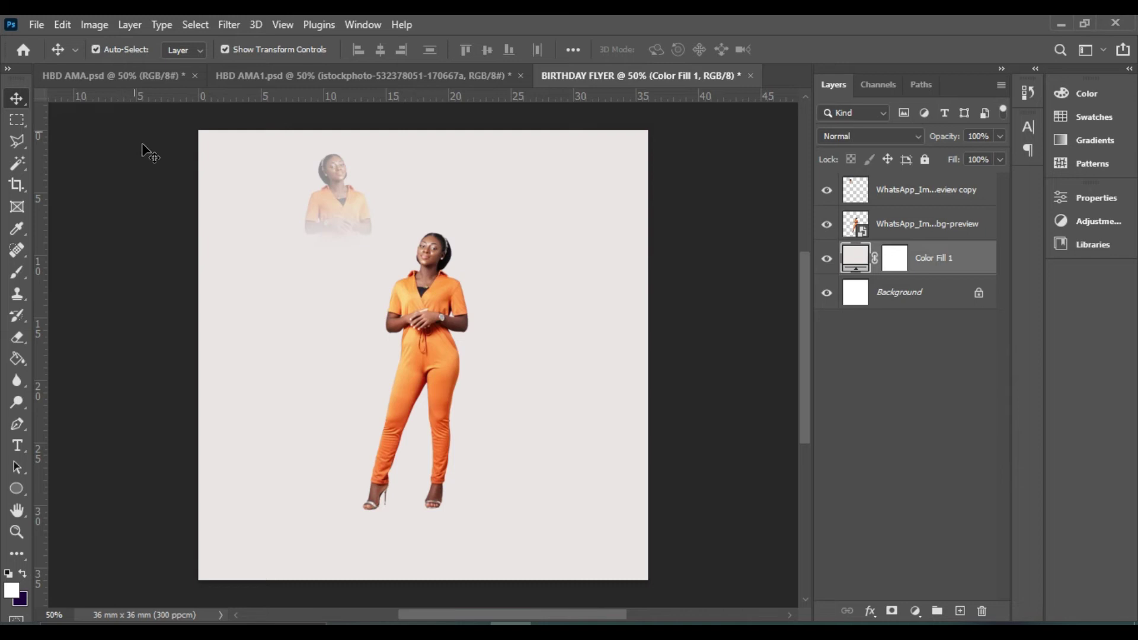
Step: Compare with the finished design in HBD AMA.psd, and enlarge the faded copy of the woman to about 120% in the birthday flyer
{"action": "left_click", "coordinate": [114, 74]}
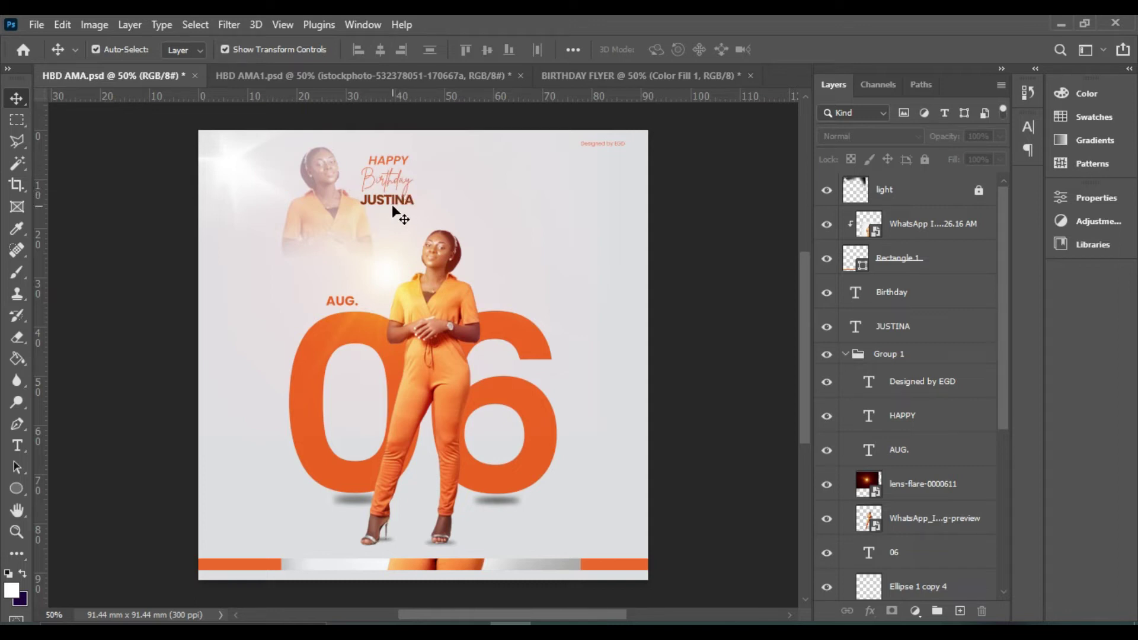
{"action": "left_click", "coordinate": [622, 75]}
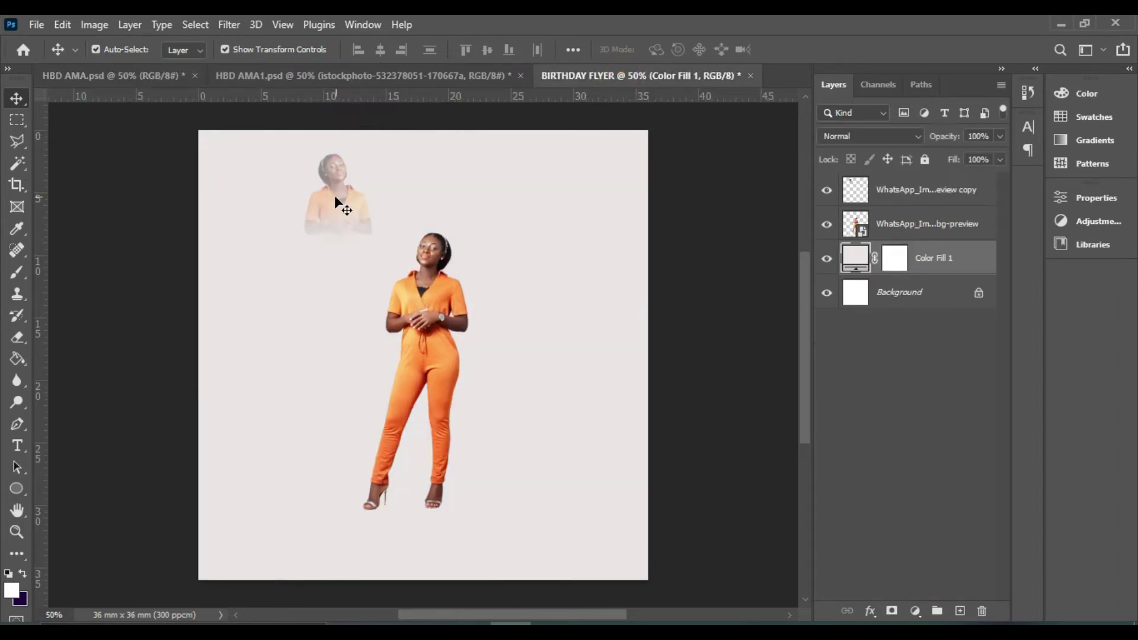
{"action": "left_click", "coordinate": [336, 198]}
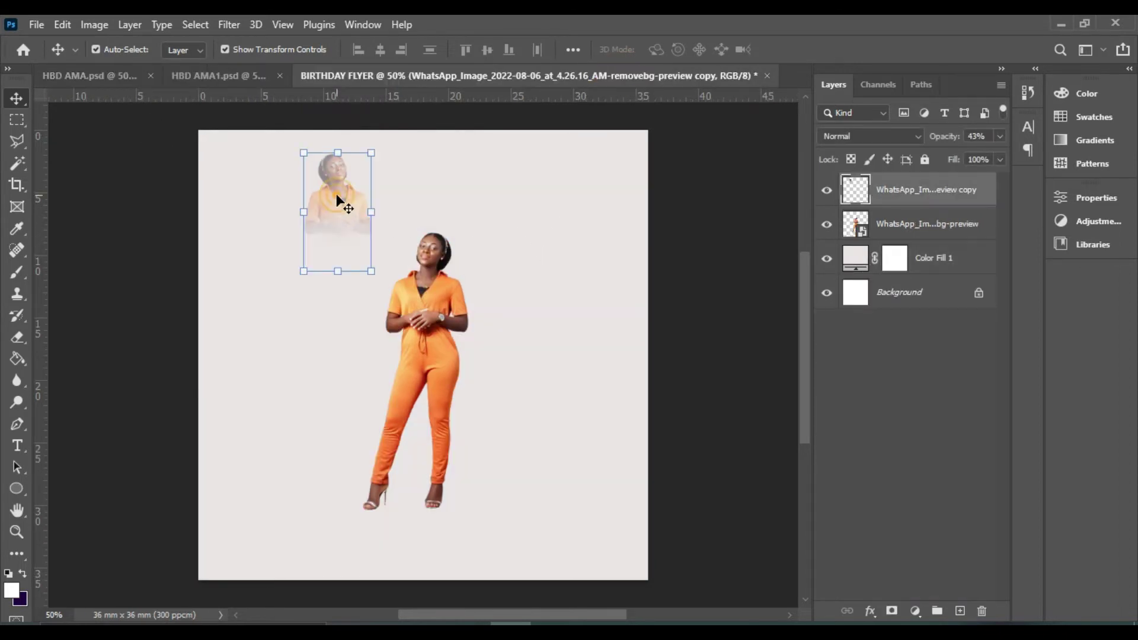
{"action": "left_click", "coordinate": [371, 271]}
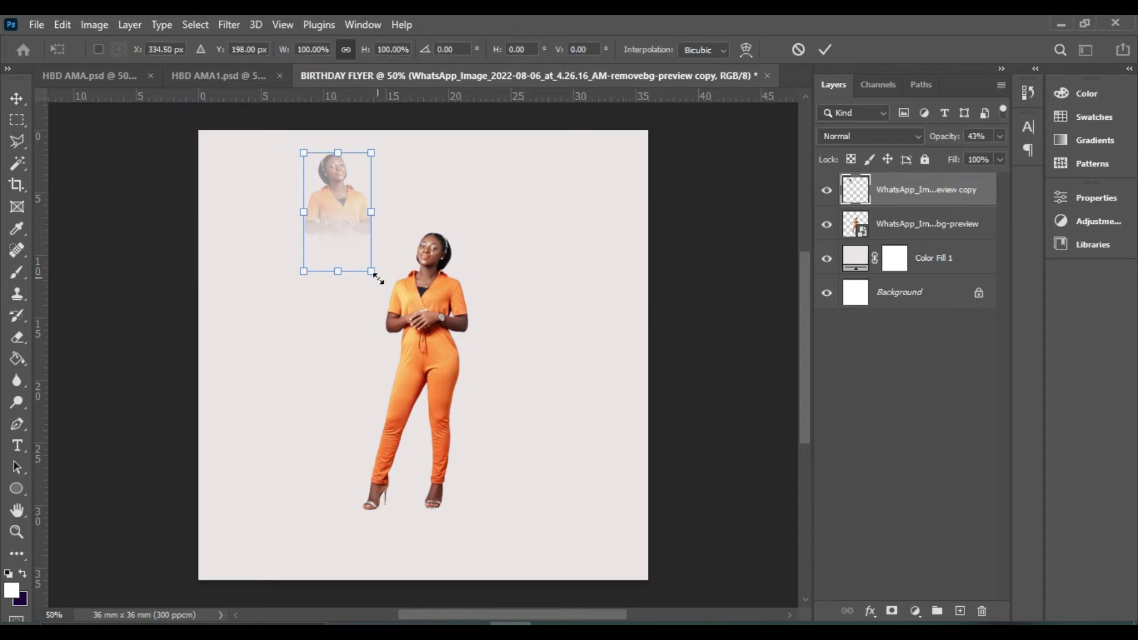
{"action": "left_click_drag", "start_coordinate": [372, 272], "coordinate": [380, 285]}
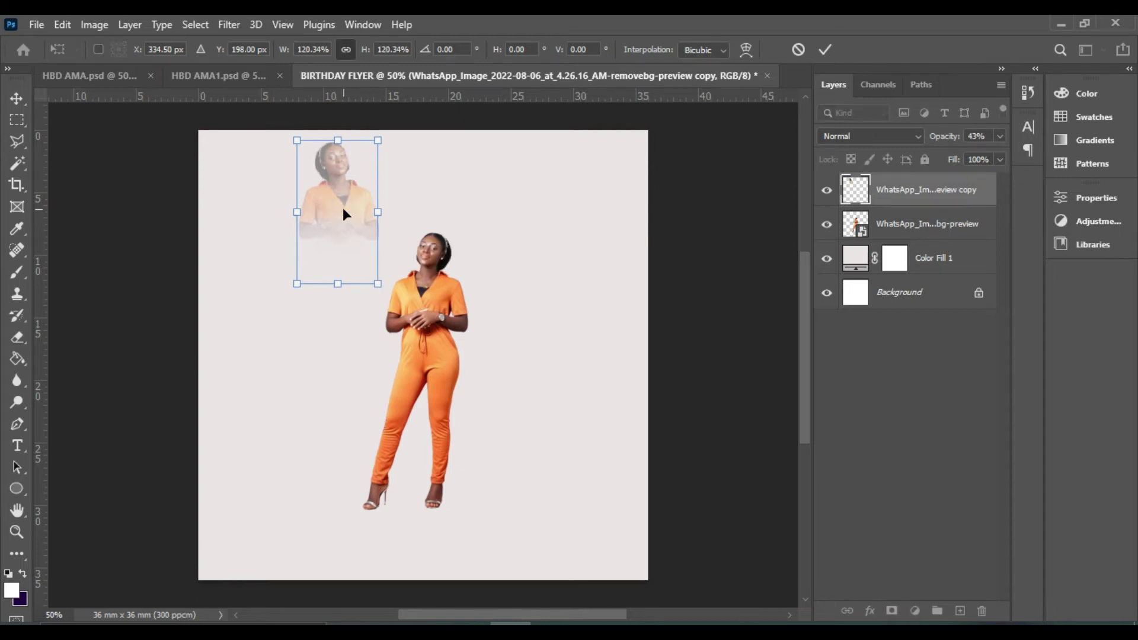
{"action": "key", "text": "Return"}
{"action": "left_click", "coordinate": [427, 207]}
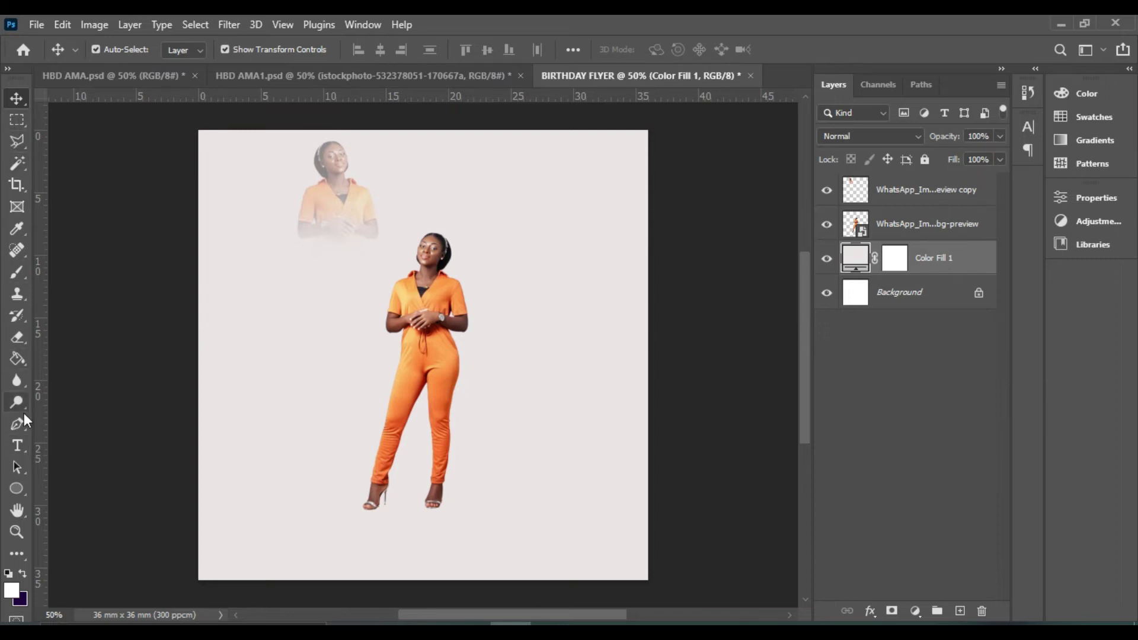
Step: Set the Type tool's text color to an orange sampled from the woman's jumpsuit
{"action": "left_click", "coordinate": [17, 448]}
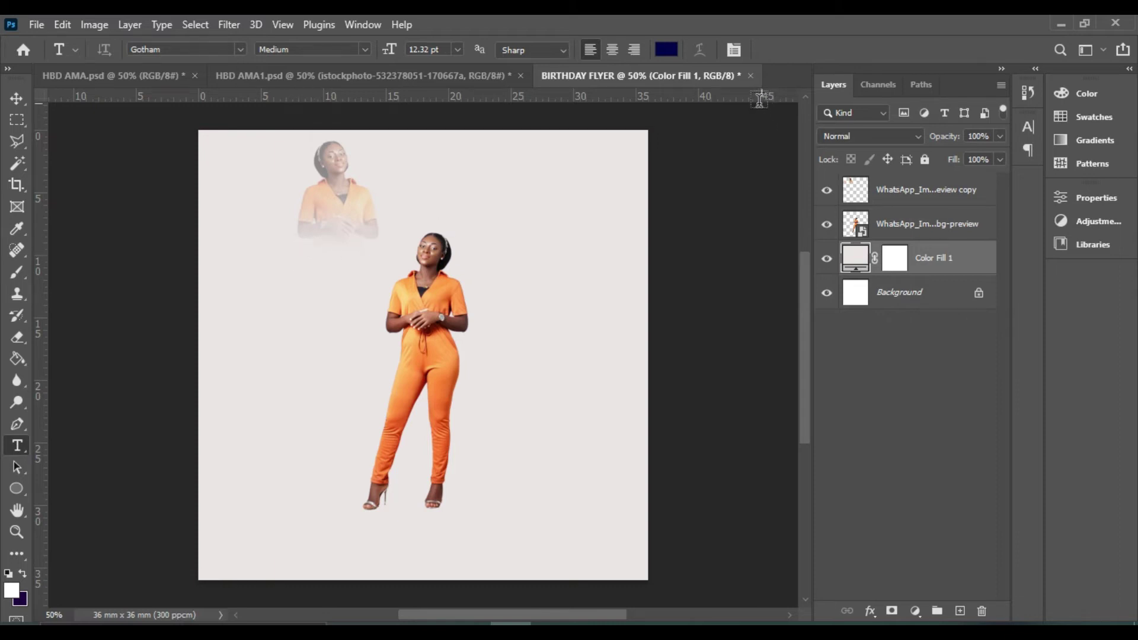
{"action": "left_click", "coordinate": [667, 50]}
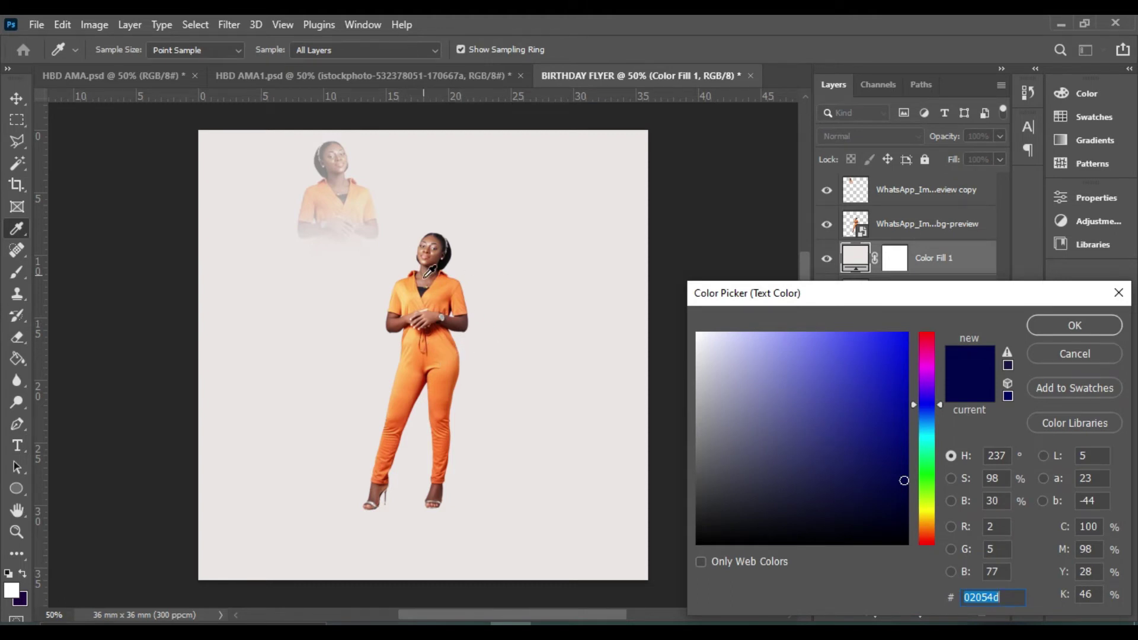
{"action": "left_click", "coordinate": [409, 399]}
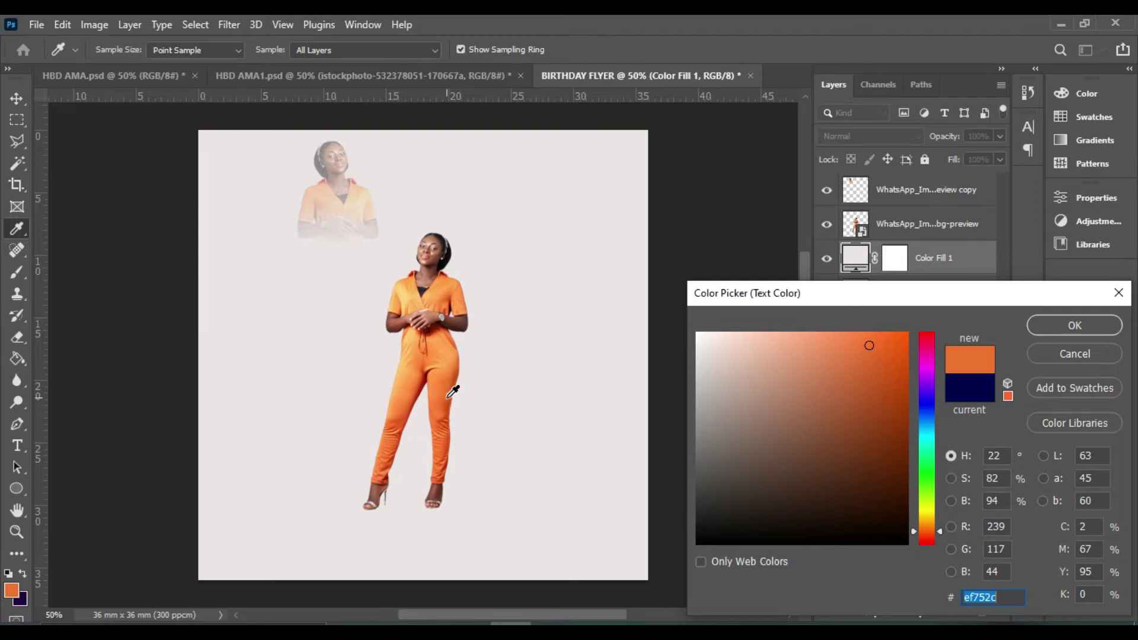
{"action": "left_click", "coordinate": [441, 292]}
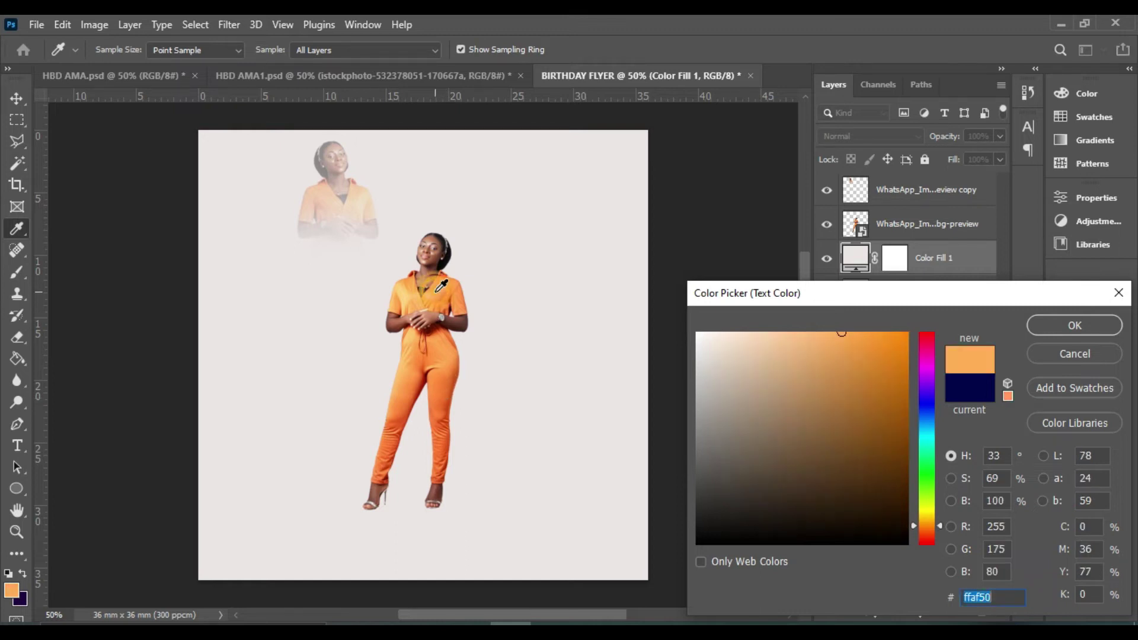
{"action": "left_click", "coordinate": [454, 396]}
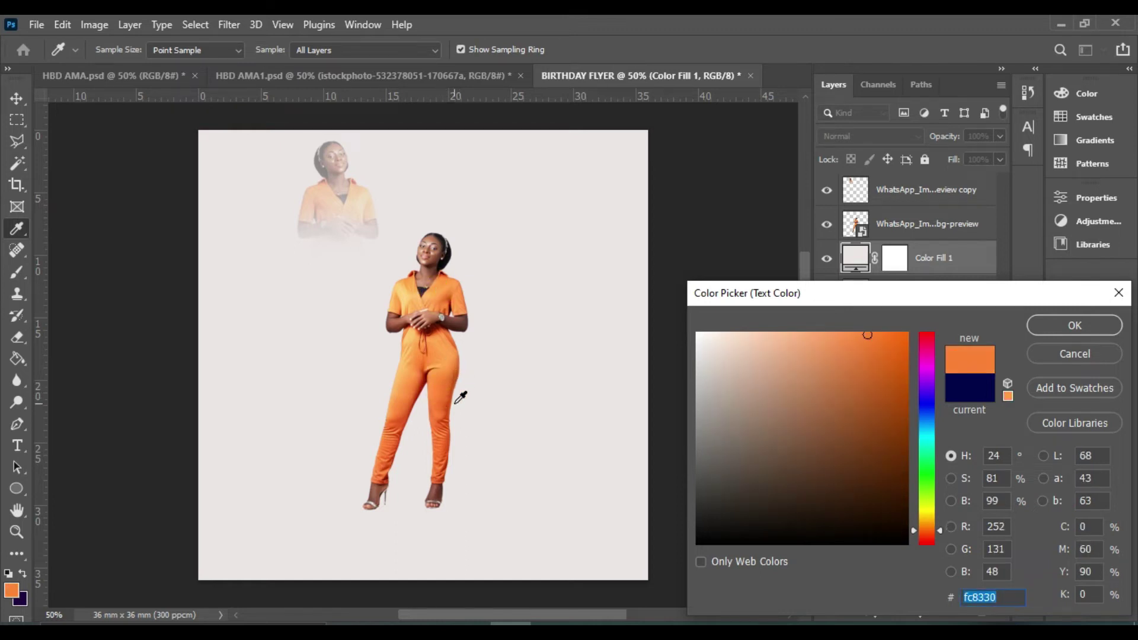
{"action": "left_click", "coordinate": [414, 403]}
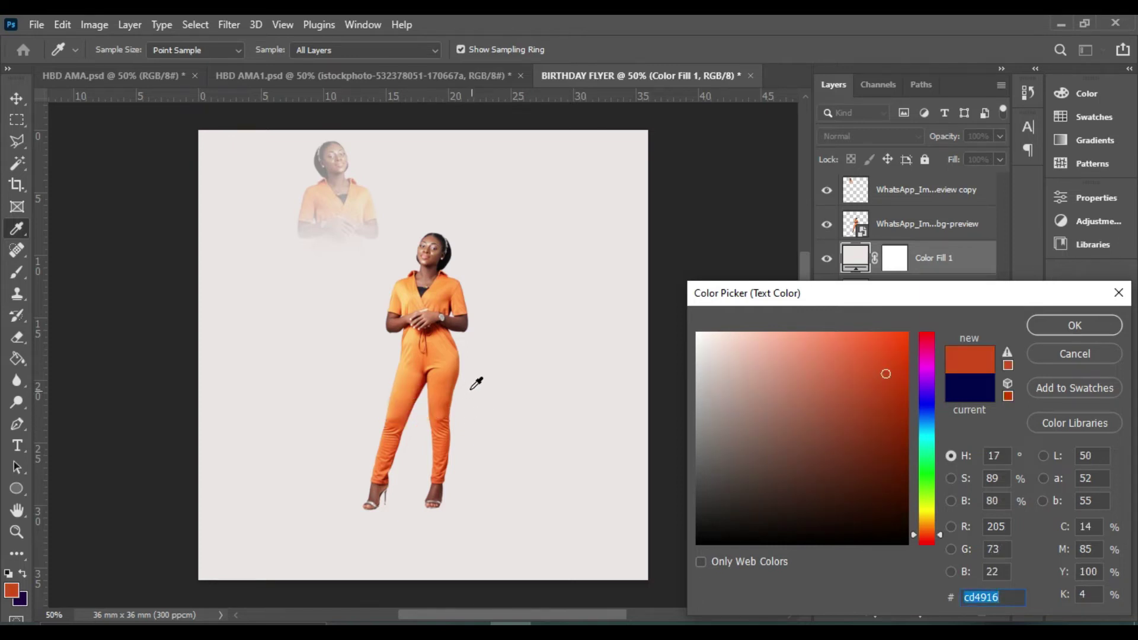
{"action": "left_click", "coordinate": [449, 381]}
{"action": "left_click", "coordinate": [452, 364]}
{"action": "left_click", "coordinate": [443, 383]}
{"action": "left_click", "coordinate": [1073, 325]}
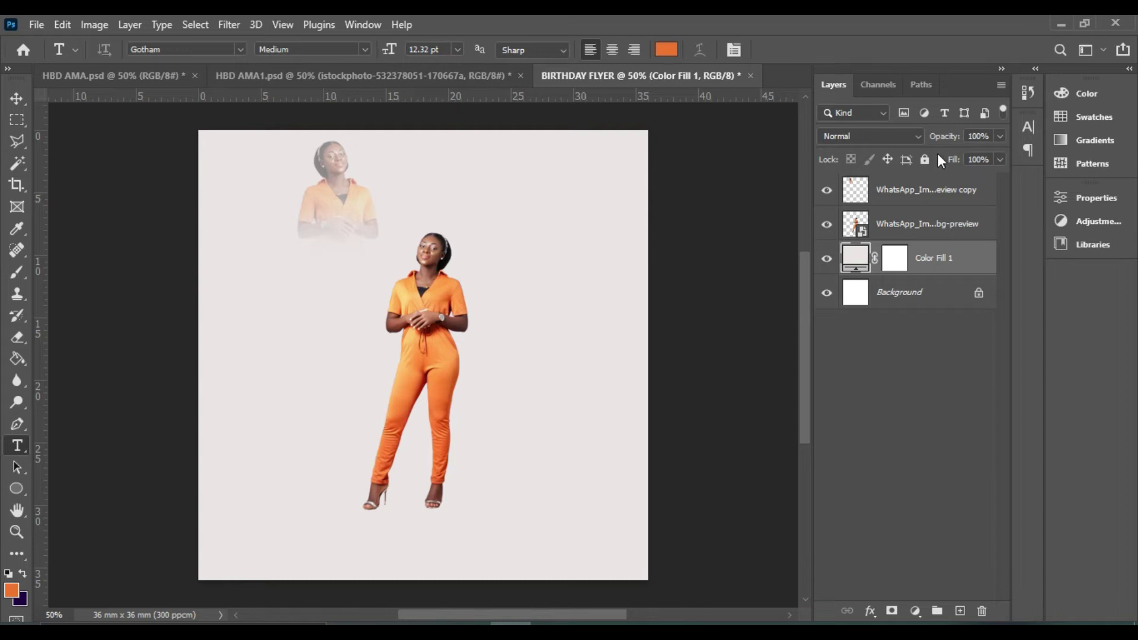
Step: Dock the Character and Paragraph panels beneath Libraries and expand the Character settings
{"action": "left_click", "coordinate": [1029, 127]}
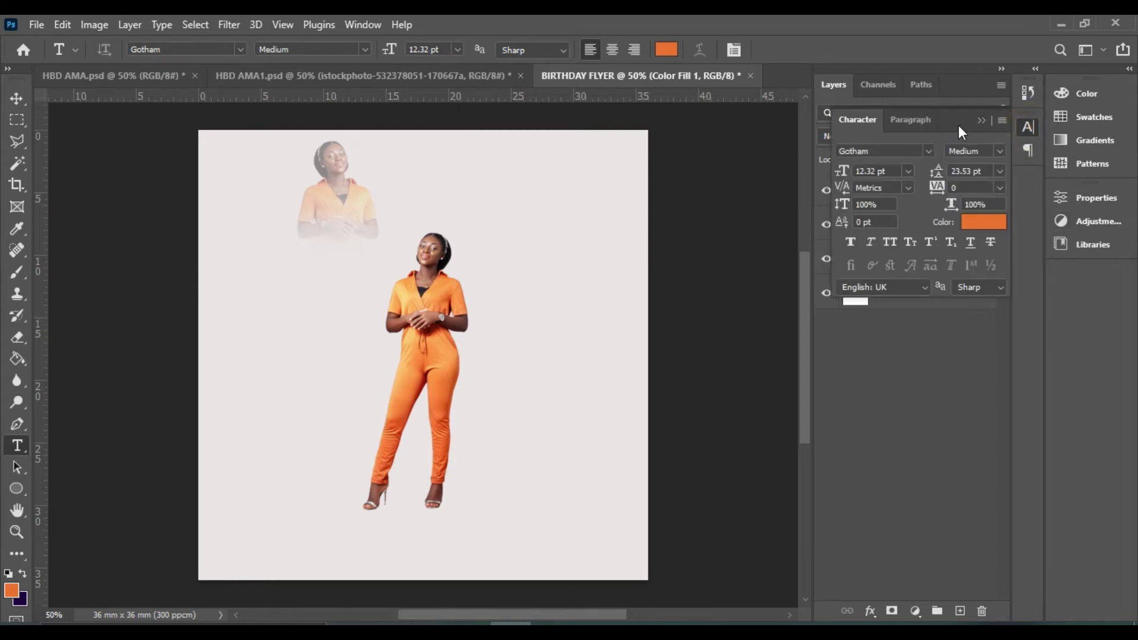
{"action": "left_click_drag", "start_coordinate": [955, 123], "coordinate": [1083, 281]}
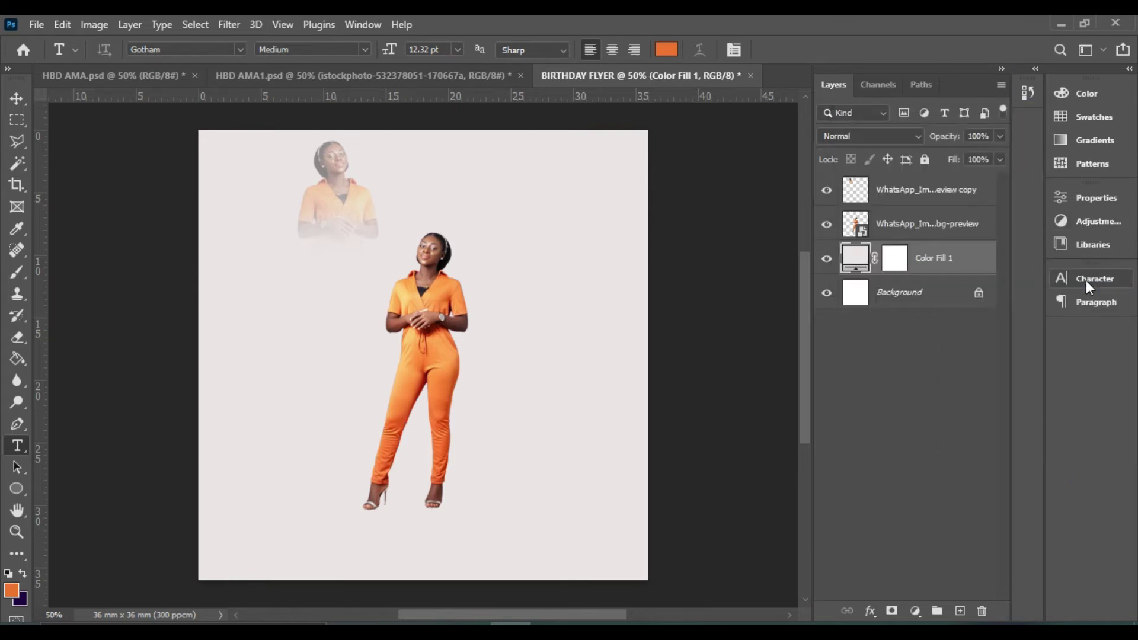
{"action": "left_click", "coordinate": [1086, 280]}
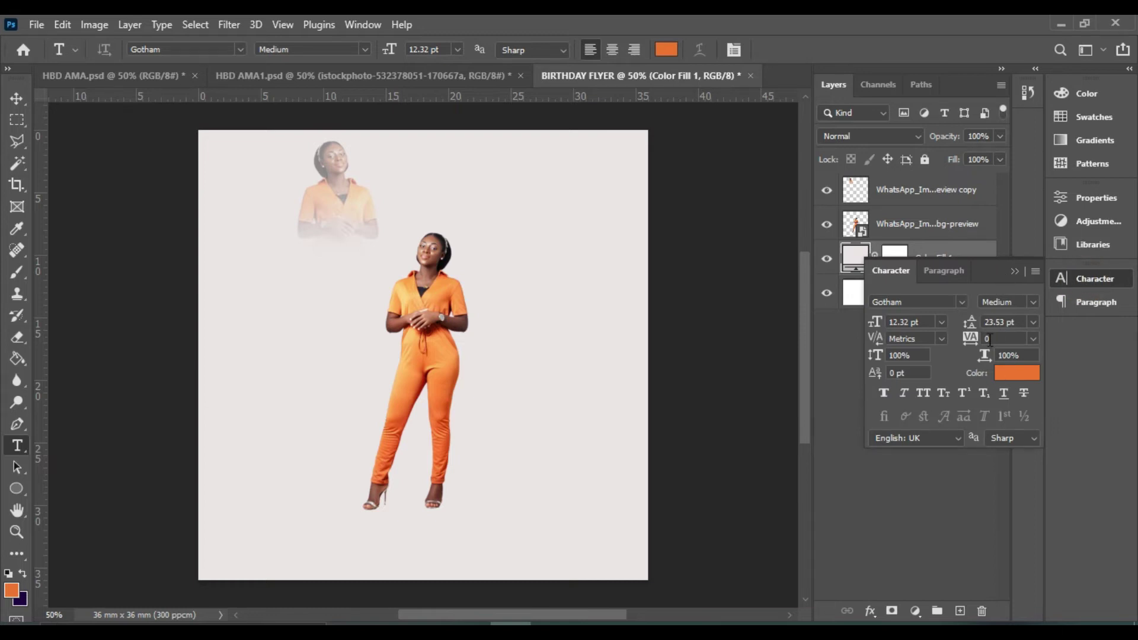
Step: Configure the type settings with Auto leading, an 8 pt font size and the Gotham Medium style
{"action": "left_click", "coordinate": [1034, 324]}
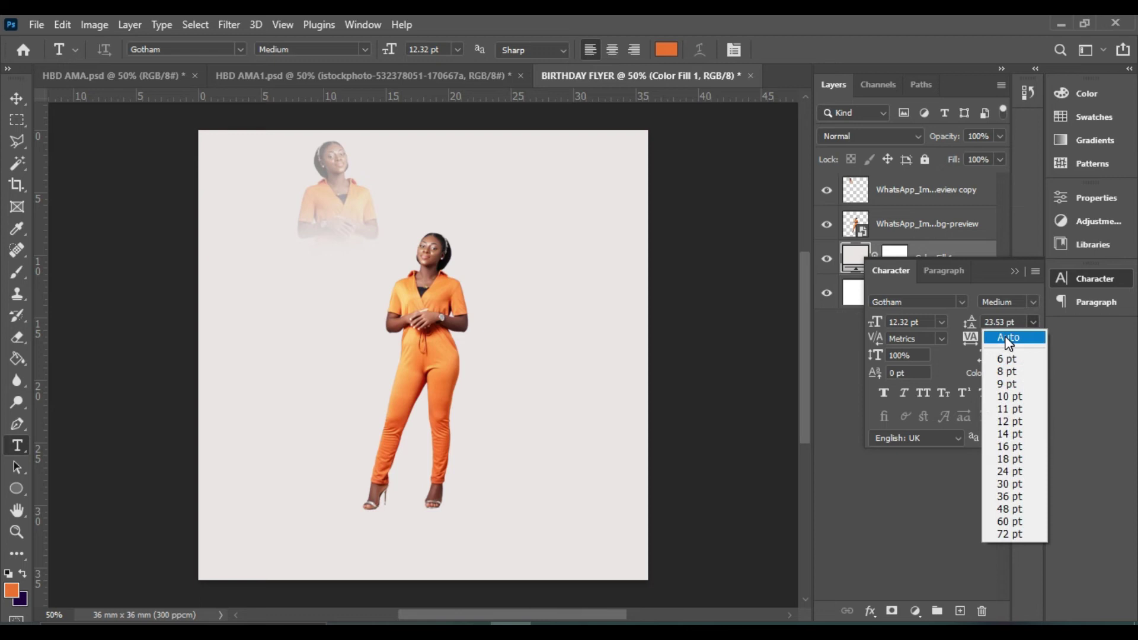
{"action": "left_click", "coordinate": [1008, 339]}
{"action": "left_click", "coordinate": [940, 322]}
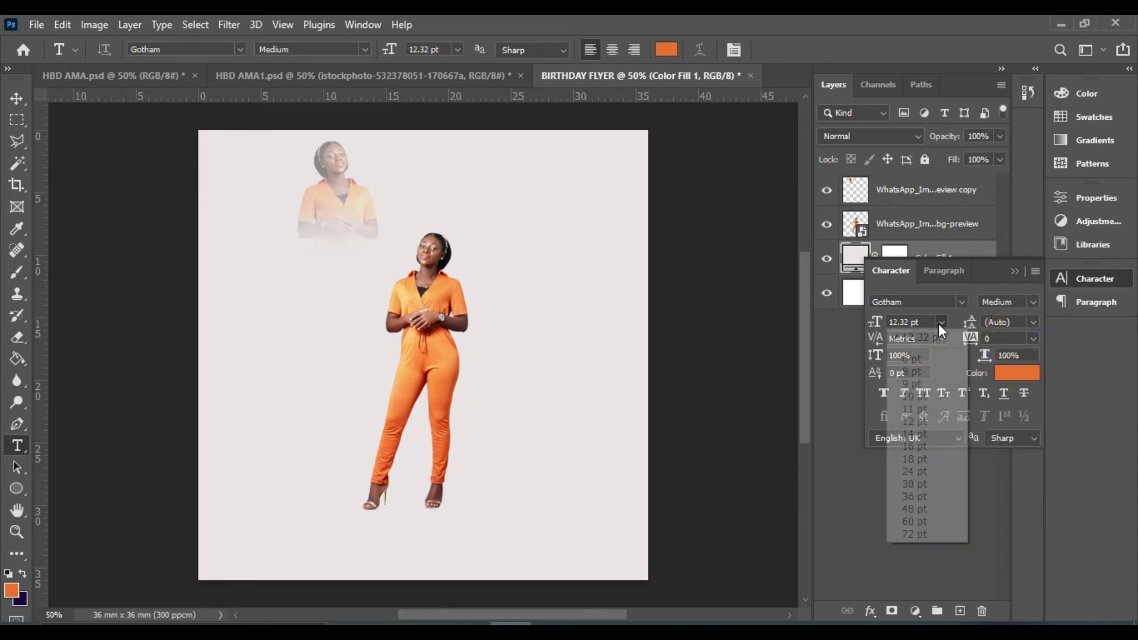
{"action": "left_click", "coordinate": [916, 372]}
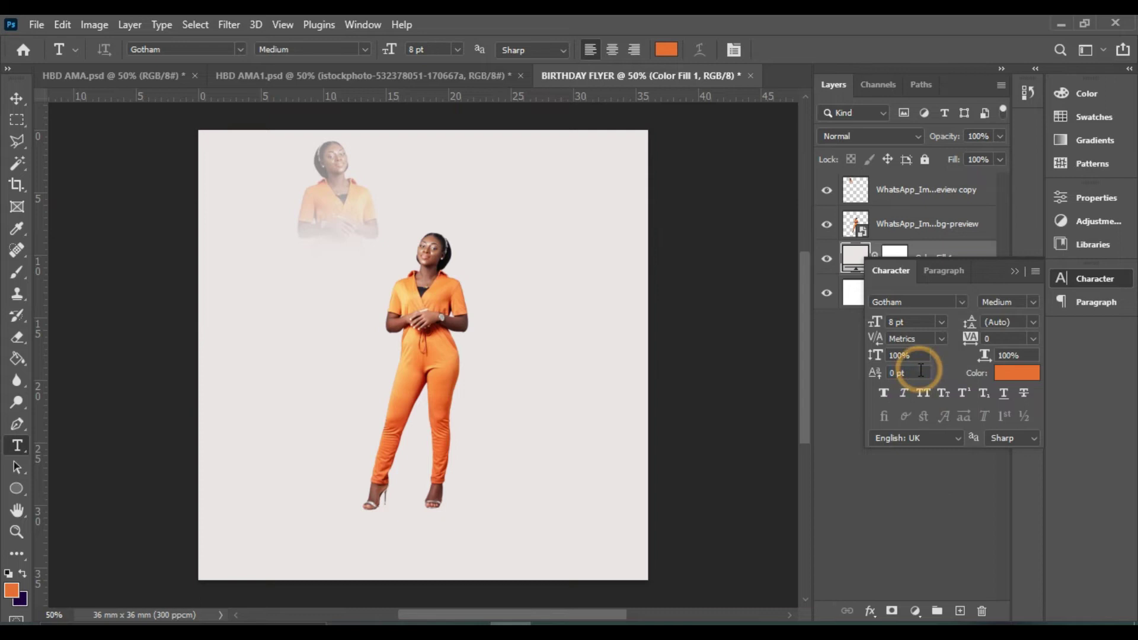
{"action": "left_click", "coordinate": [1034, 301]}
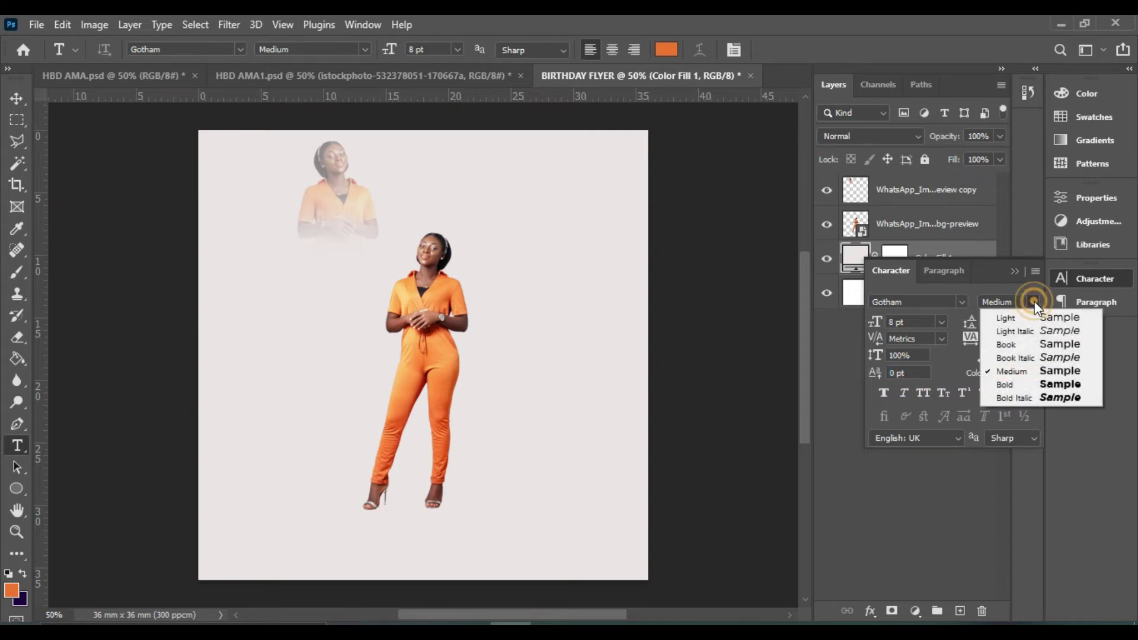
{"action": "left_click", "coordinate": [1007, 370]}
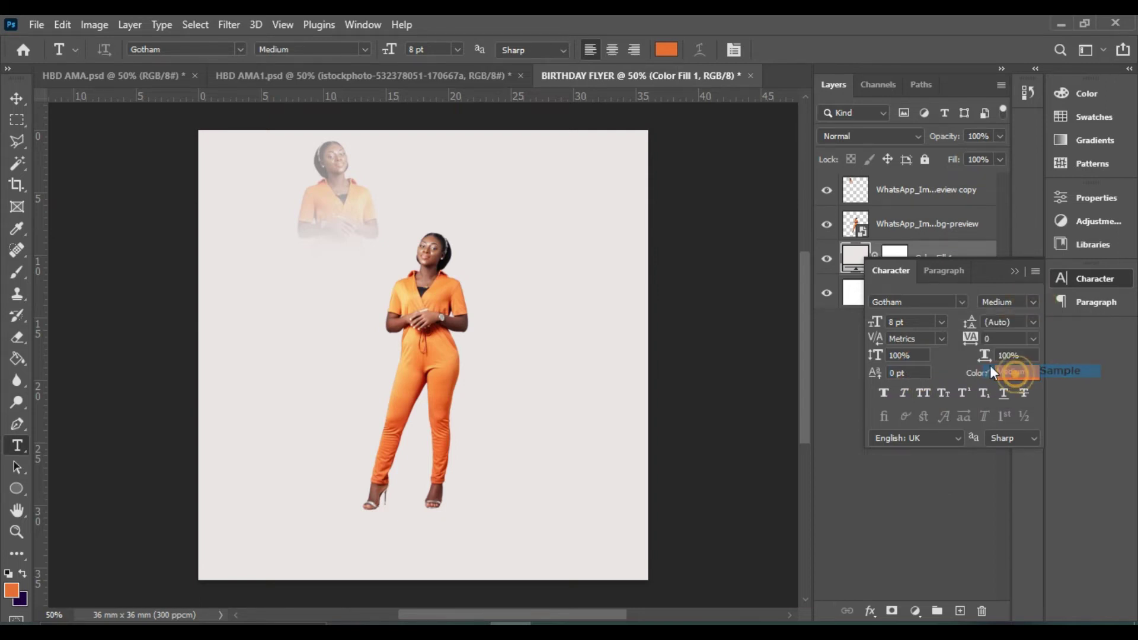
Step: Add the text HAPPY above the full-length figure, beside the faded copy's head, and commit it
{"action": "left_click", "coordinate": [435, 180]}
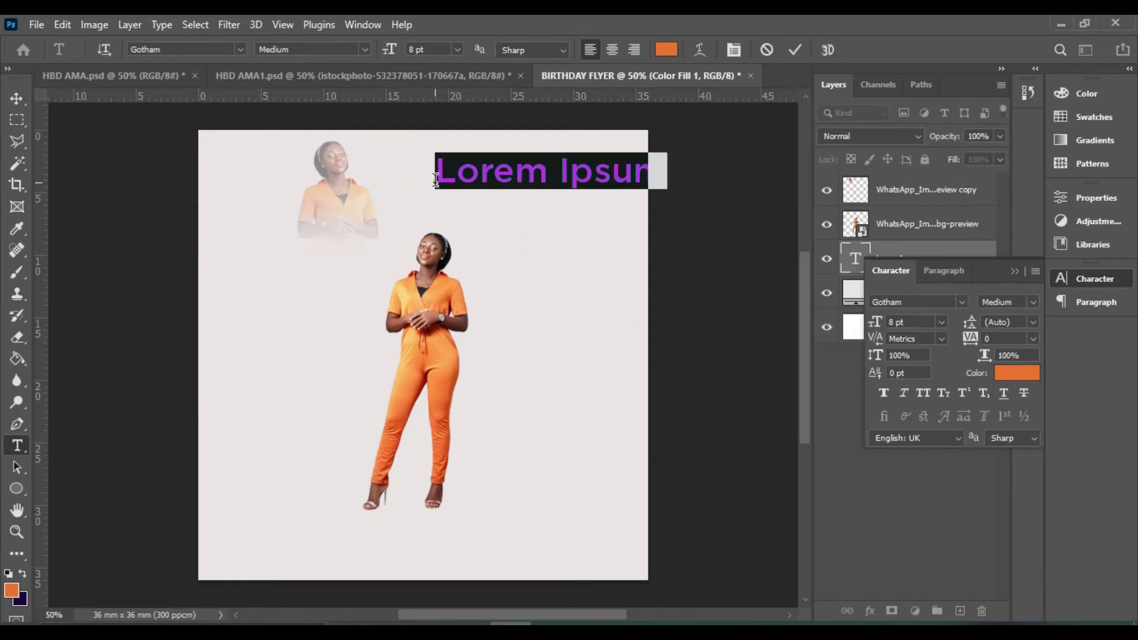
{"action": "type", "text": "HAPPY"}
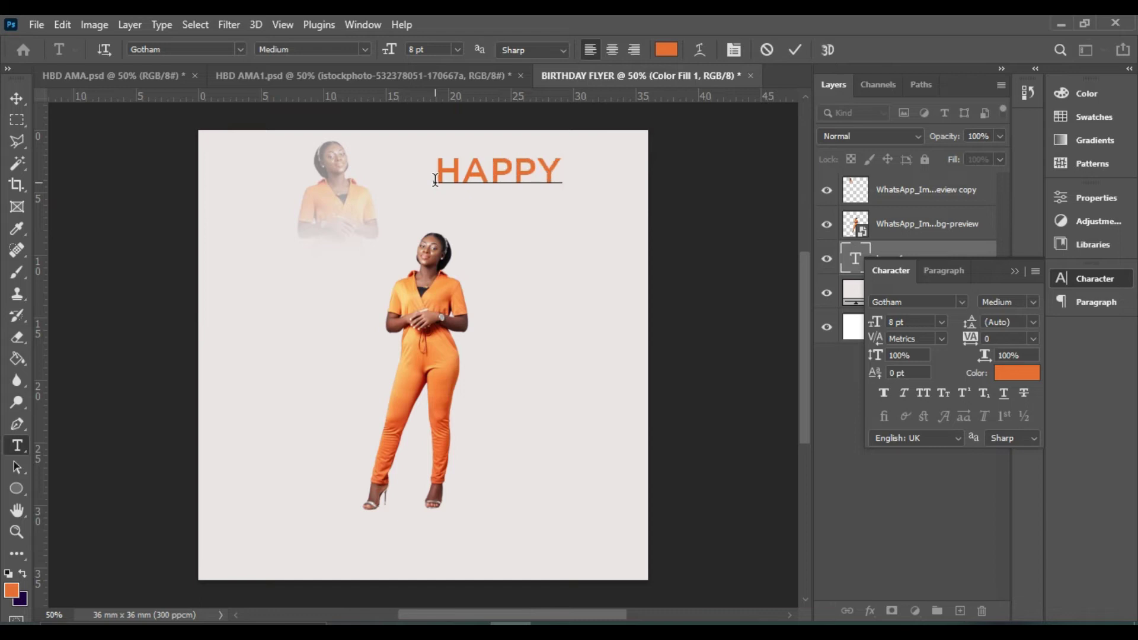
{"action": "left_click", "coordinate": [793, 47]}
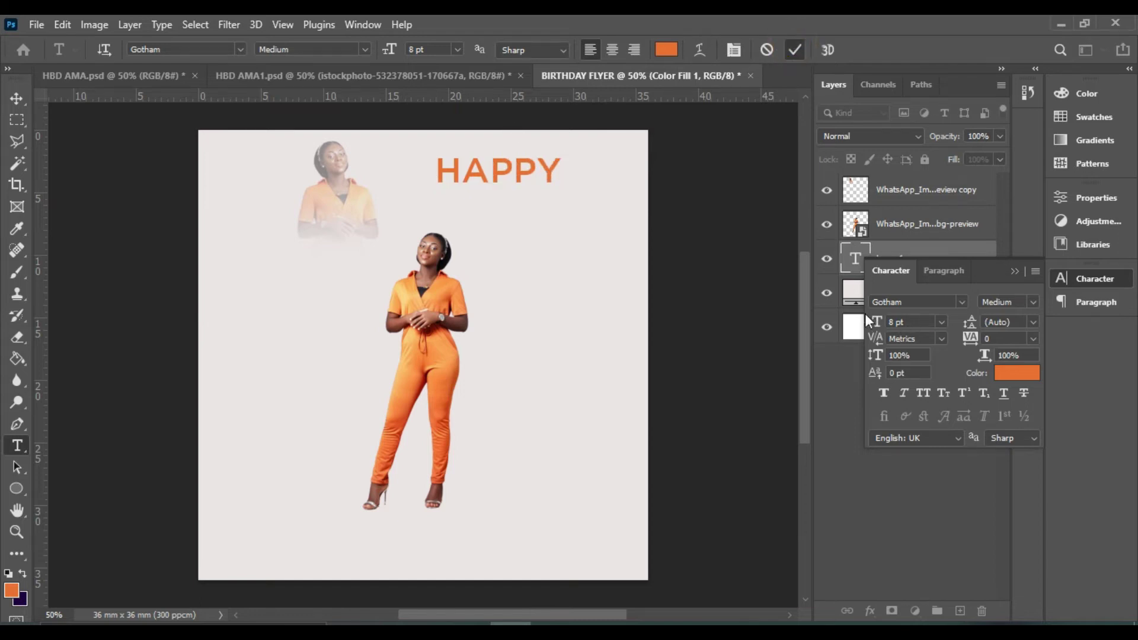
Step: Switch to File Explorer, examine the fonts supplied in the Resources folder's Fonts subfolder, and return to Photoshop
{"action": "mouse_move", "coordinate": [469, 623]}
{"action": "left_click", "coordinate": [423, 570]}
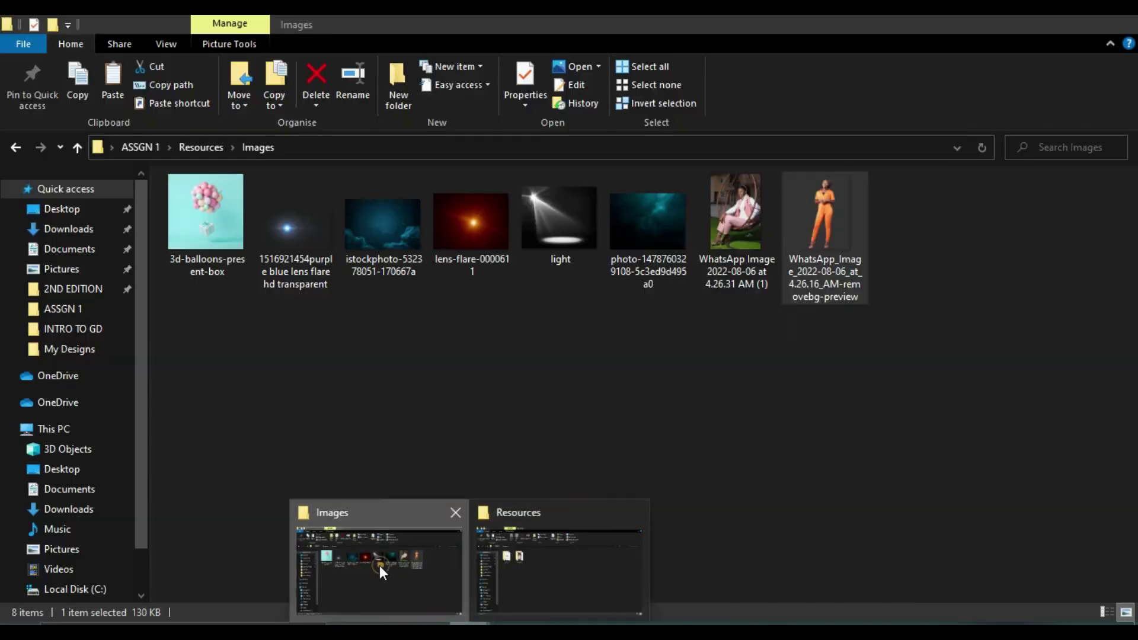
{"action": "left_click", "coordinate": [15, 149]}
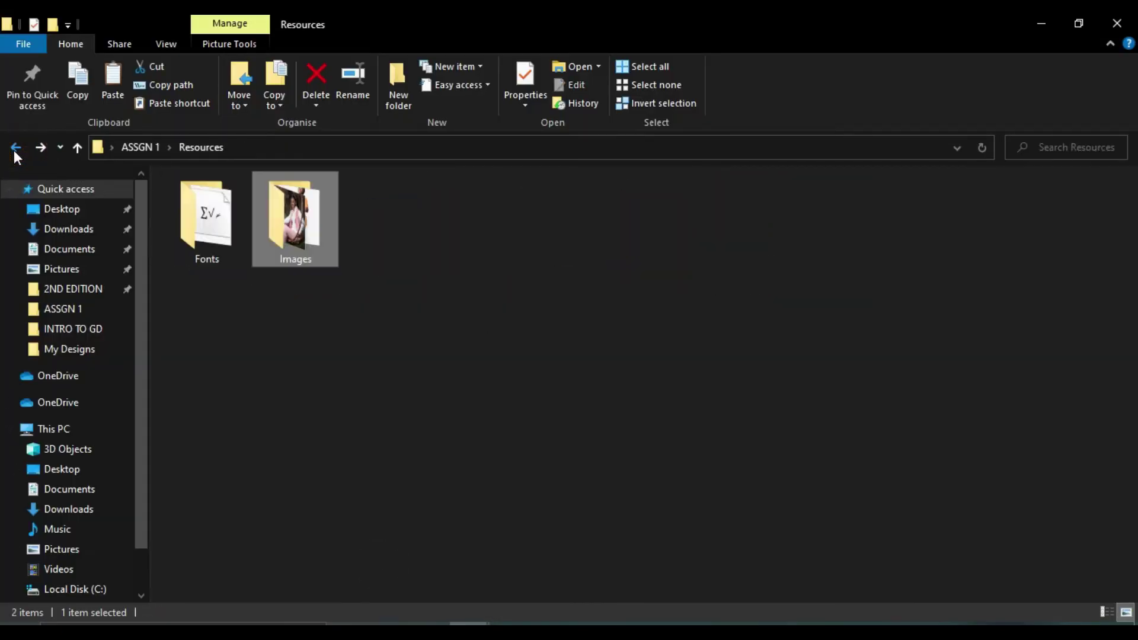
{"action": "left_click", "coordinate": [206, 216]}
{"action": "double_click", "coordinate": [206, 217]}
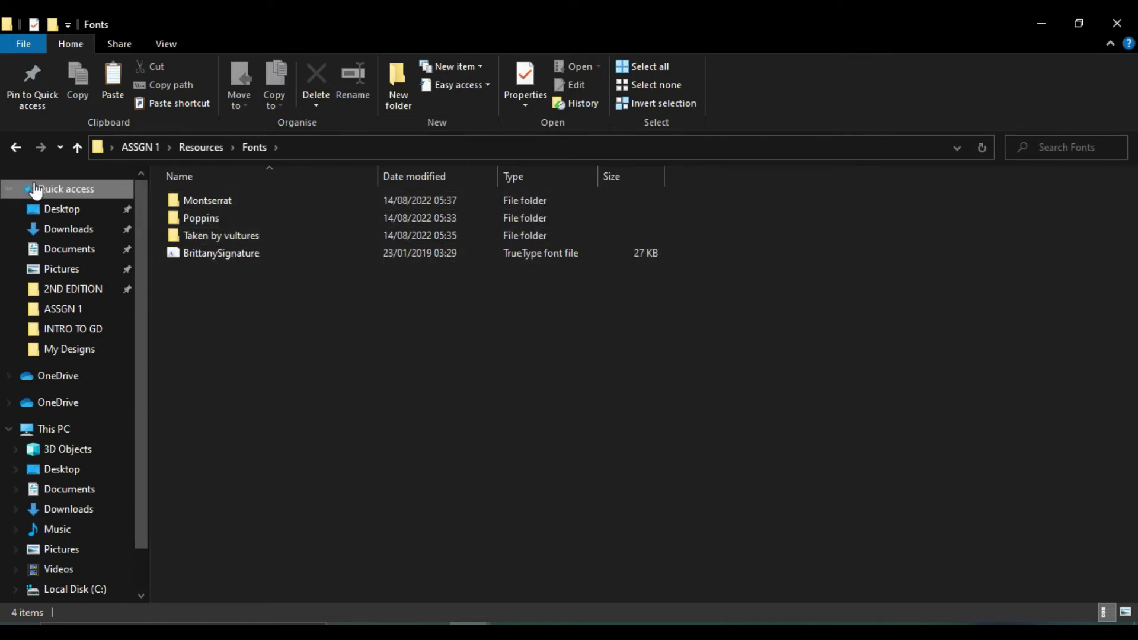
{"action": "left_click", "coordinate": [15, 147]}
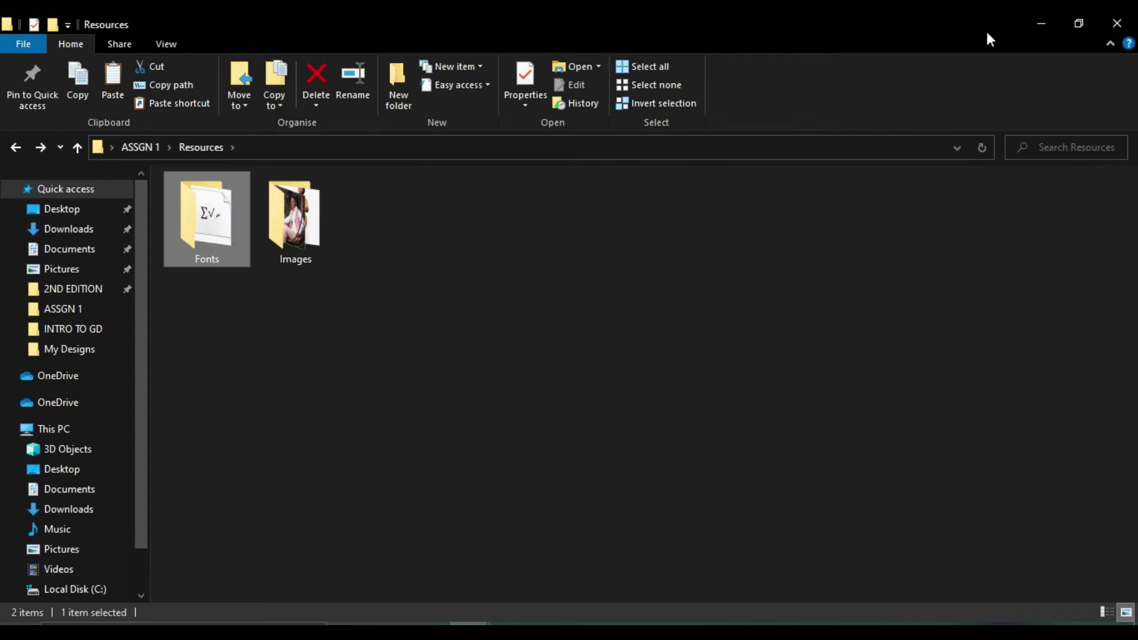
{"action": "left_click", "coordinate": [1038, 23]}
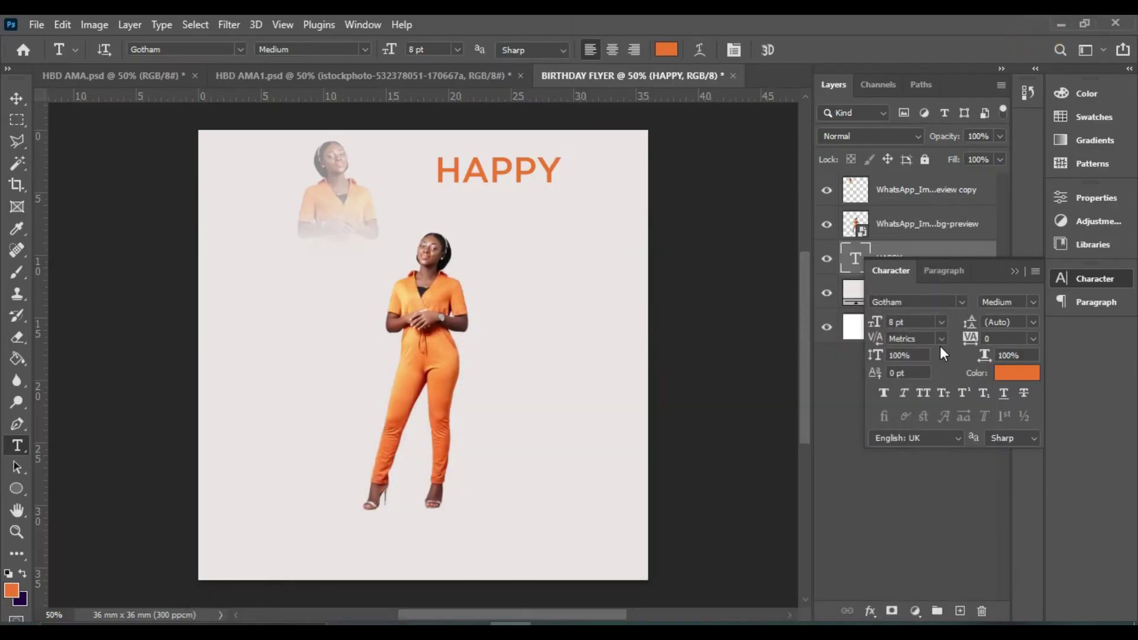
Step: Set the HAPPY text to 6 pt, scale it down further to 3.44 pt and place it close beside the faded copy's head
{"action": "left_click", "coordinate": [941, 322]}
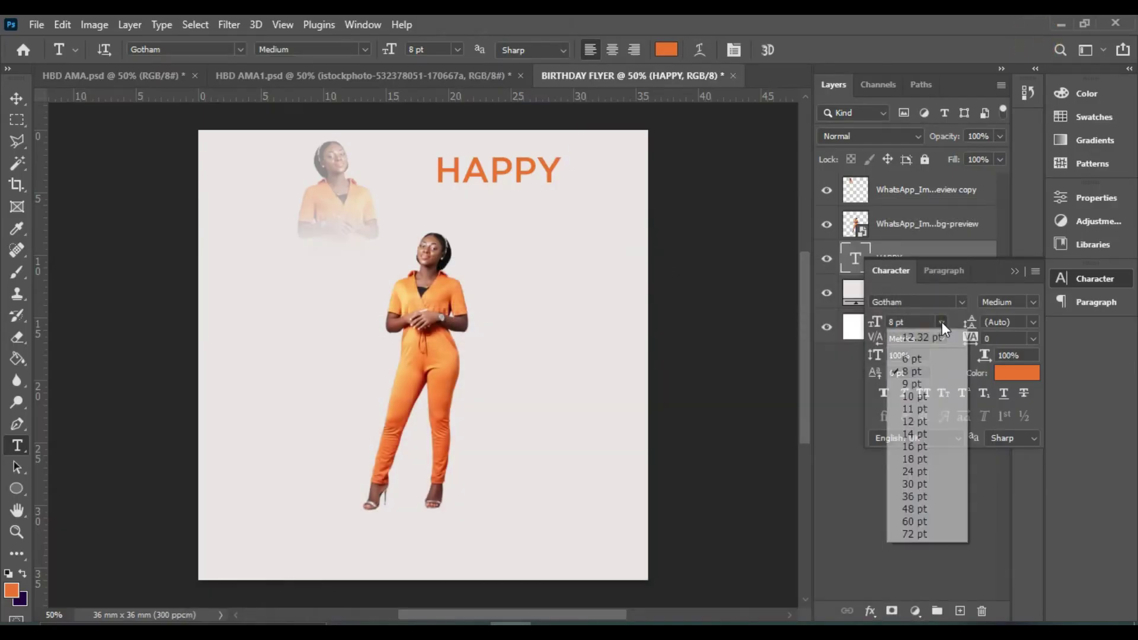
{"action": "left_click", "coordinate": [924, 359]}
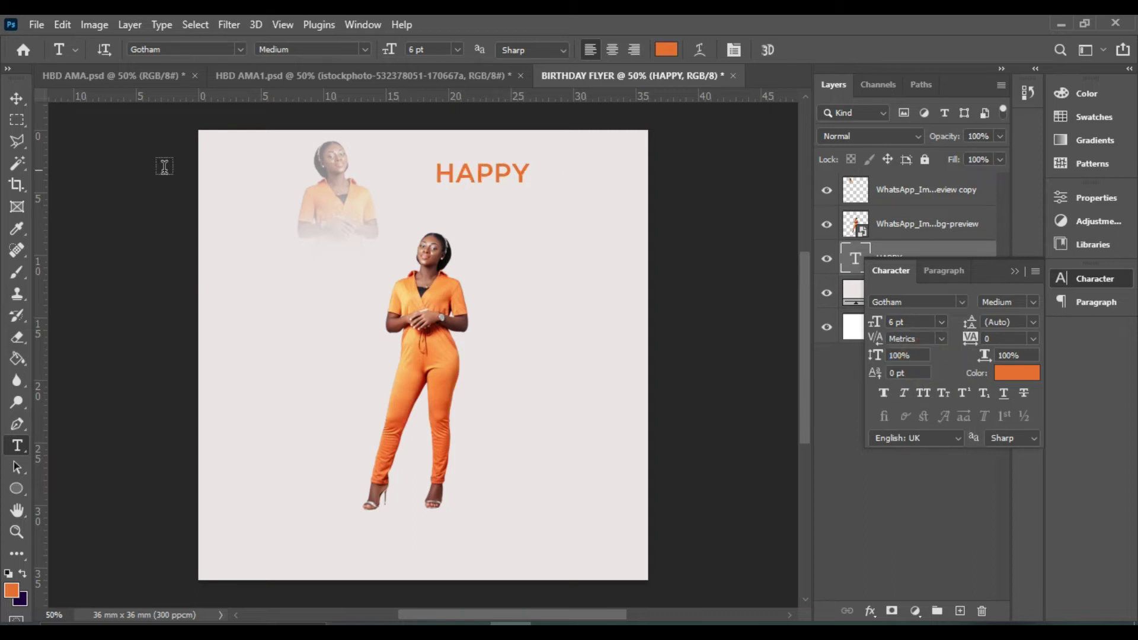
{"action": "left_click", "coordinate": [13, 99]}
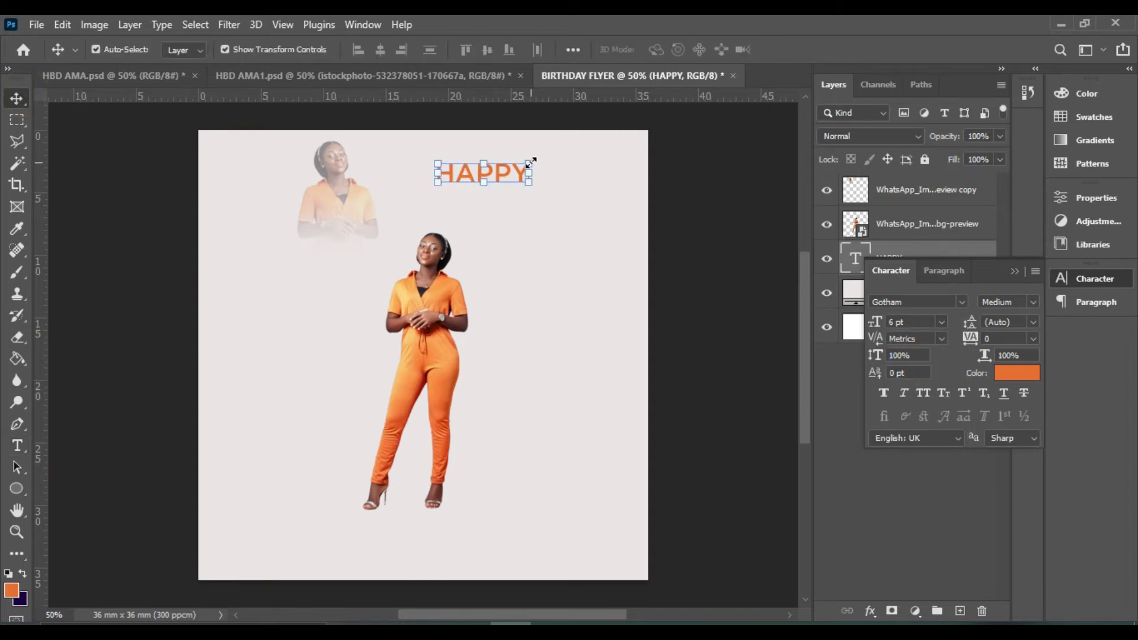
{"action": "left_click", "coordinate": [17, 448]}
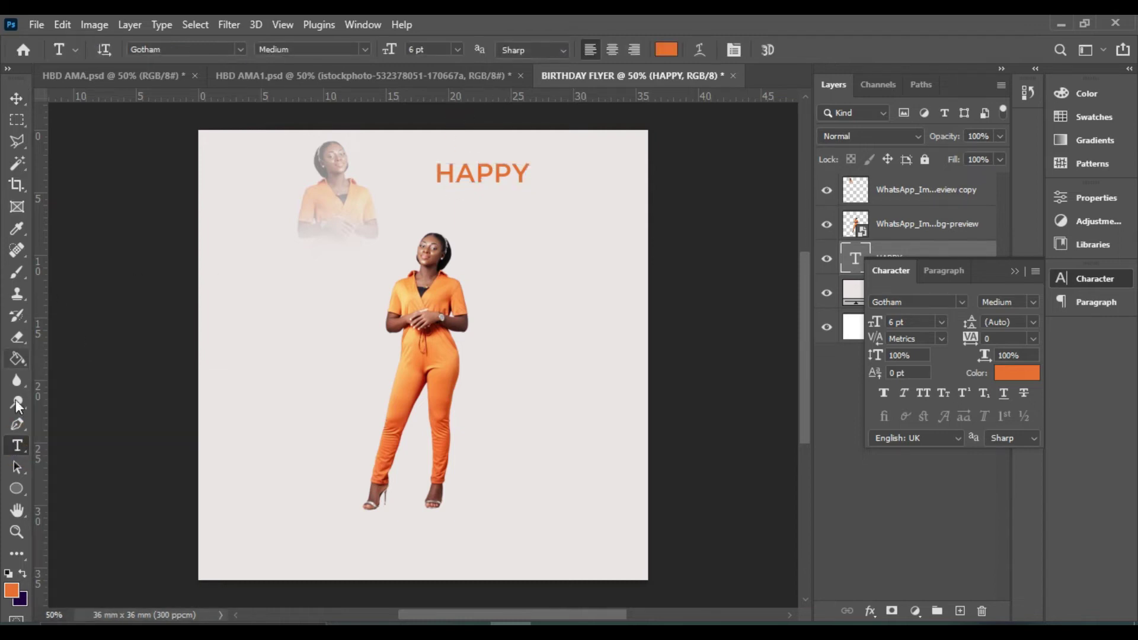
{"action": "left_click", "coordinate": [15, 97]}
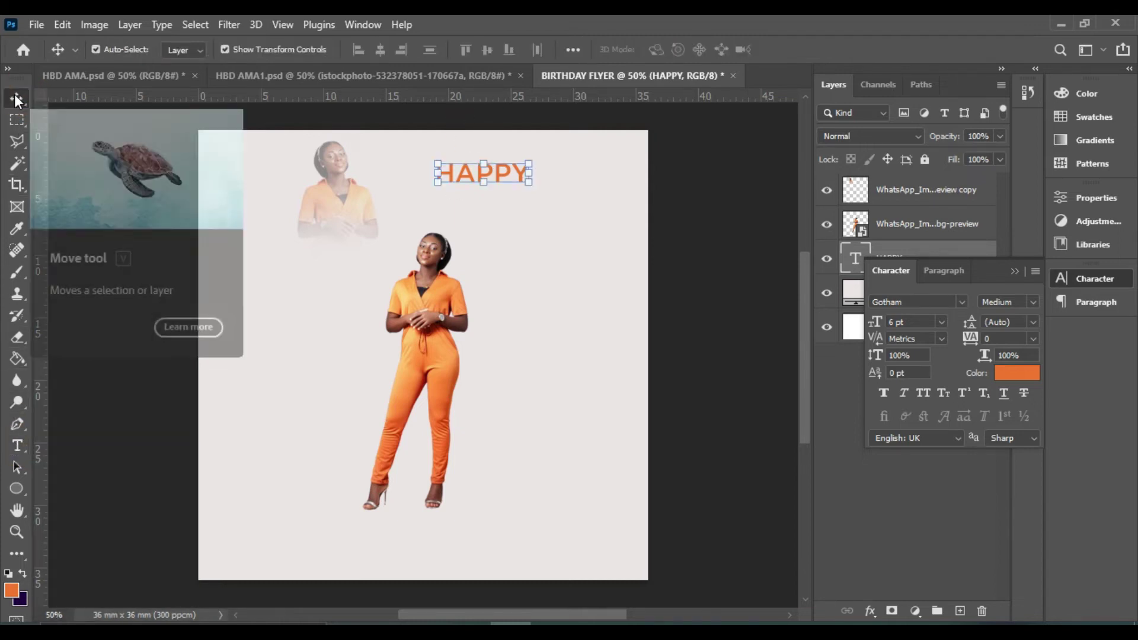
{"action": "left_click_drag", "start_coordinate": [528, 164], "coordinate": [417, 160]}
{"action": "key", "text": "Return"}
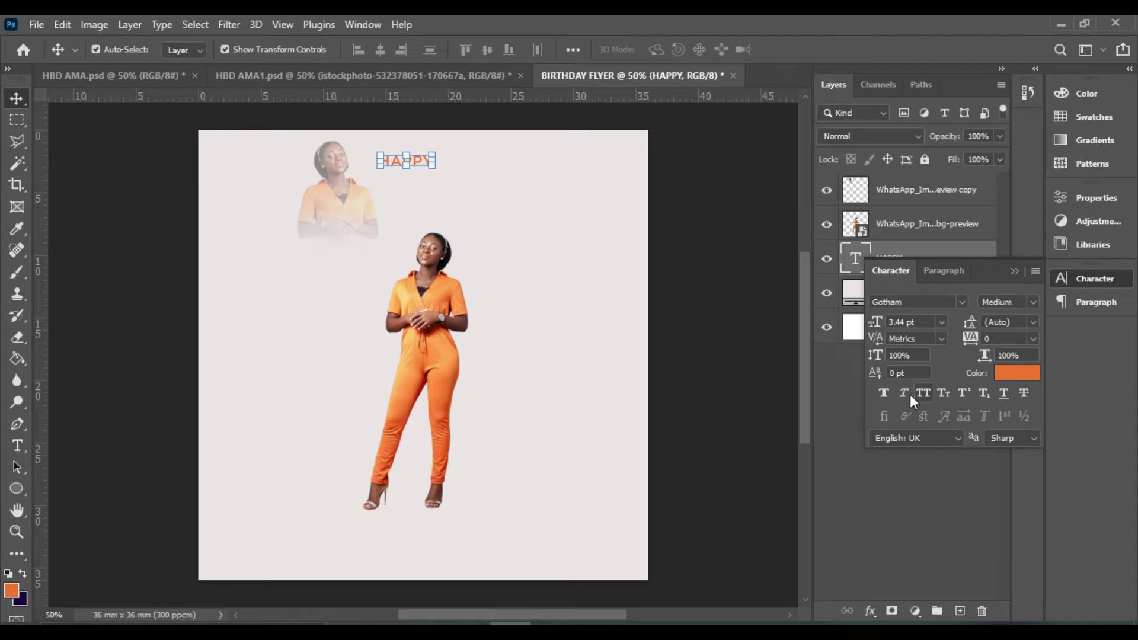
Step: Set the HAPPY text to the Bold Italic style and move it slightly closer to the faded copy's head
{"action": "left_click", "coordinate": [1030, 304]}
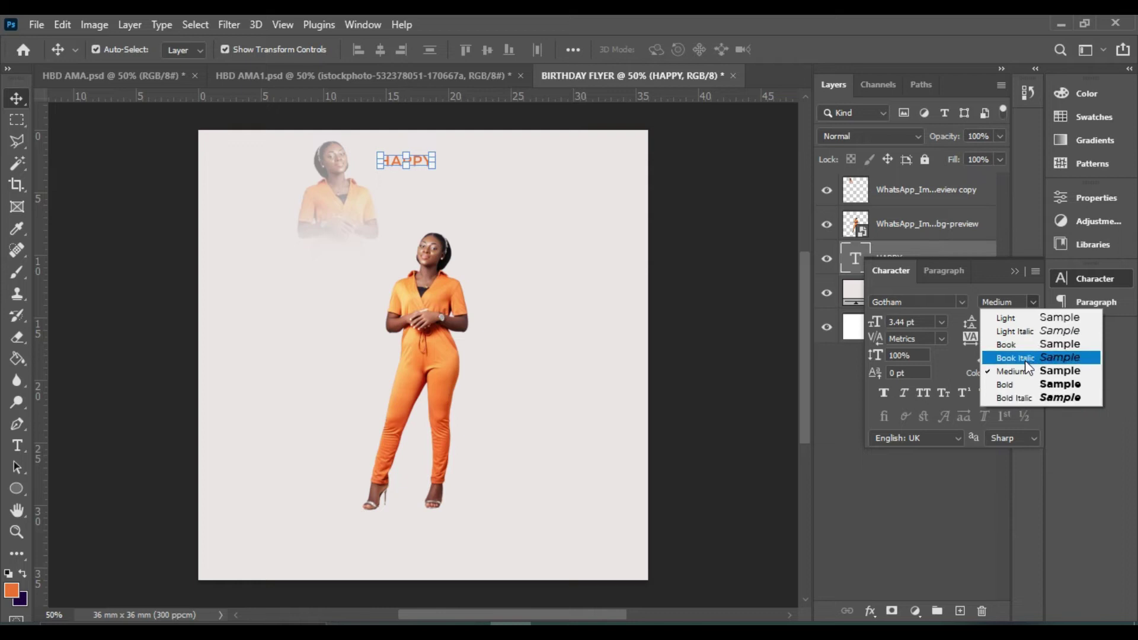
{"action": "left_click", "coordinate": [1035, 398]}
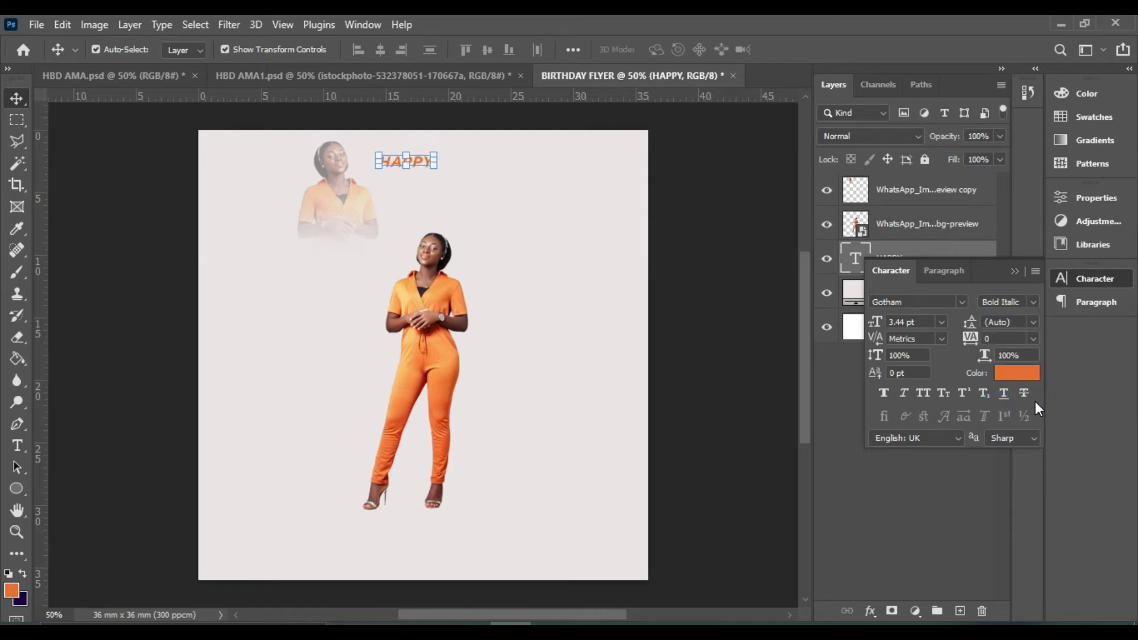
{"action": "left_click", "coordinate": [737, 213]}
{"action": "left_click_drag", "start_coordinate": [424, 172], "coordinate": [410, 157]}
Step: Duplicate the HAPPY text, place the copy lower and to the right, and change its font to Brittany Signature Regular
{"action": "key", "text": "ctrl+j"}
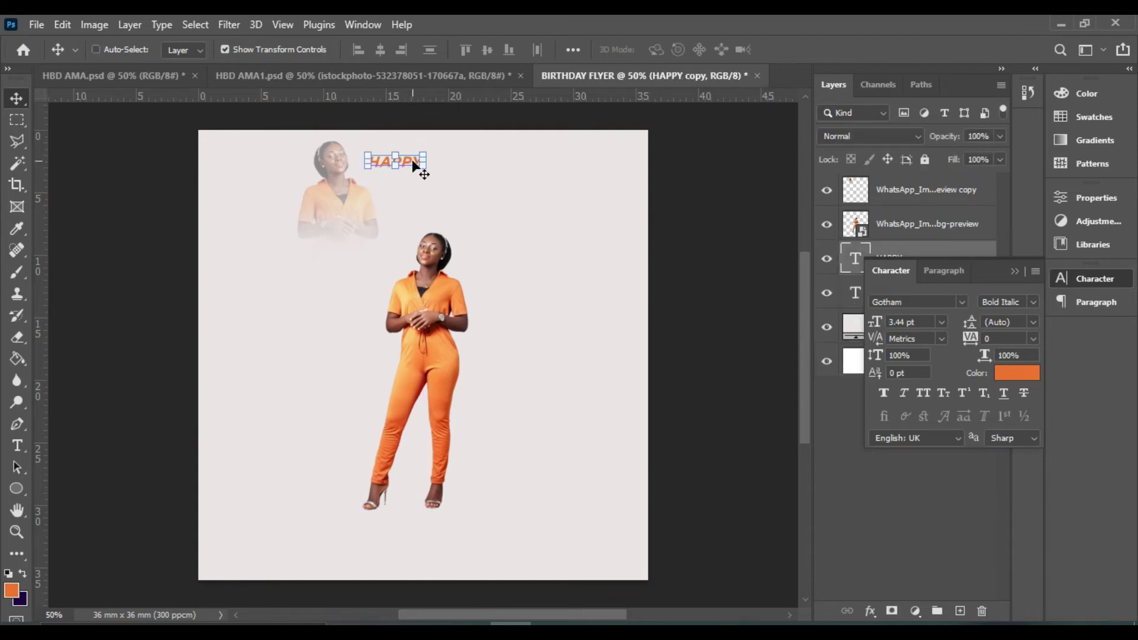
{"action": "left_click_drag", "start_coordinate": [411, 158], "coordinate": [512, 205]}
{"action": "left_click", "coordinate": [1031, 302]}
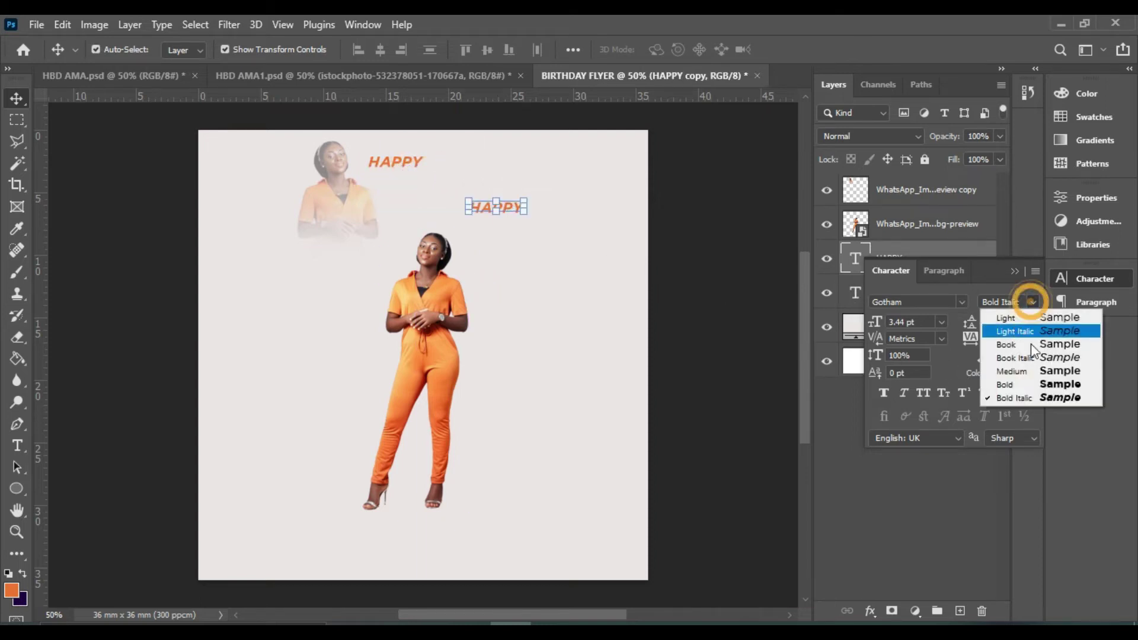
{"action": "left_click", "coordinate": [1030, 380]}
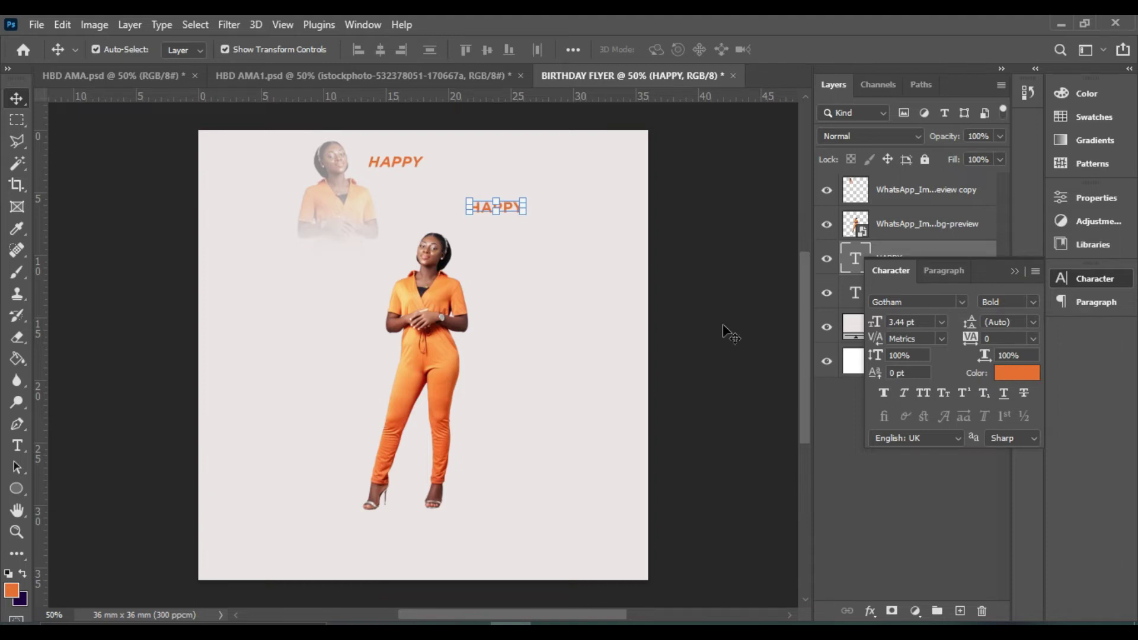
{"action": "left_click", "coordinate": [963, 302]}
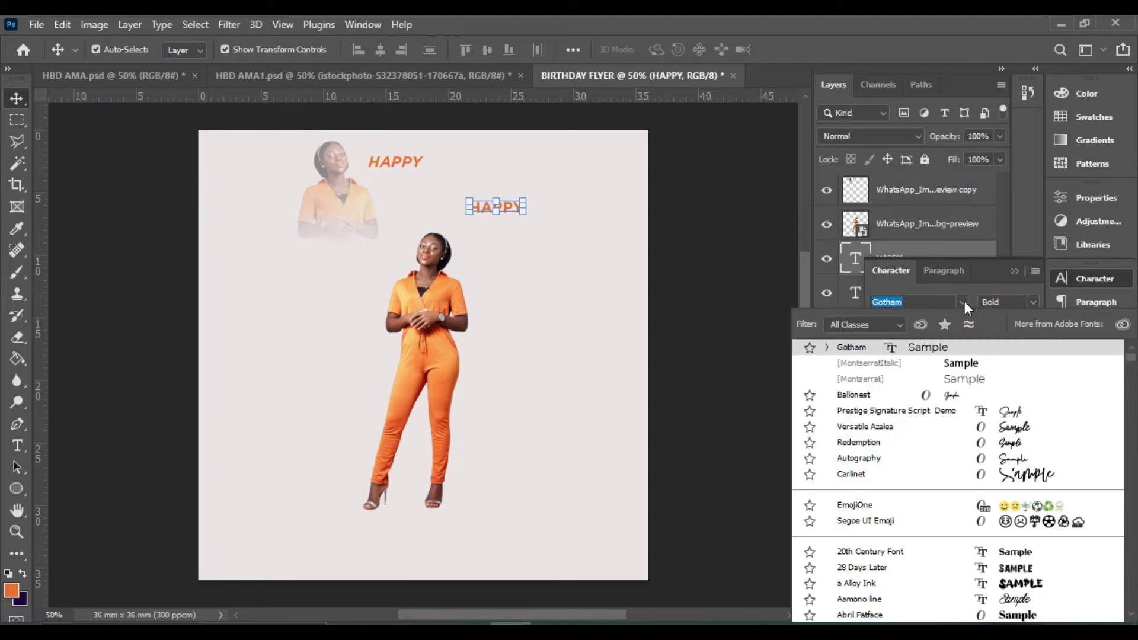
{"action": "type", "text": "Bri"}
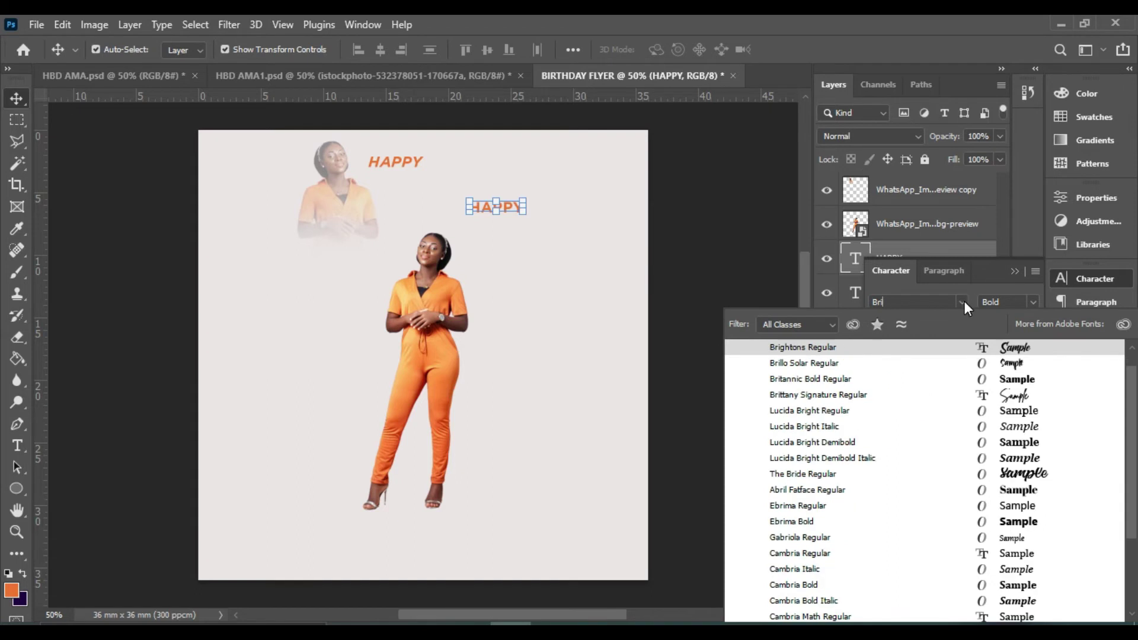
{"action": "type", "text": "t"}
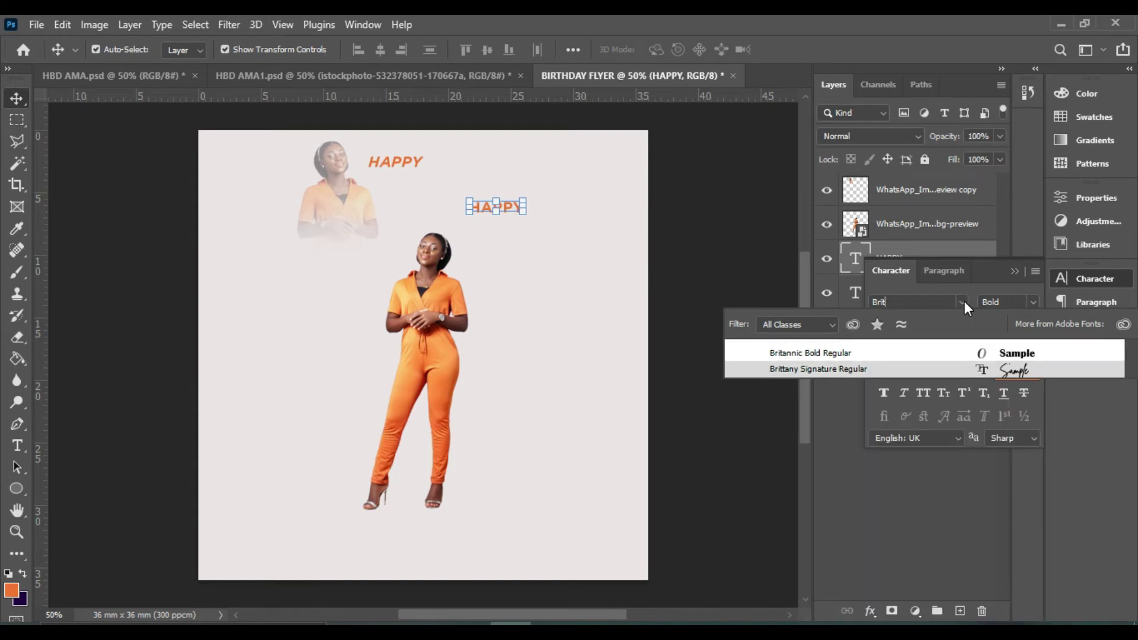
{"action": "left_click", "coordinate": [793, 372]}
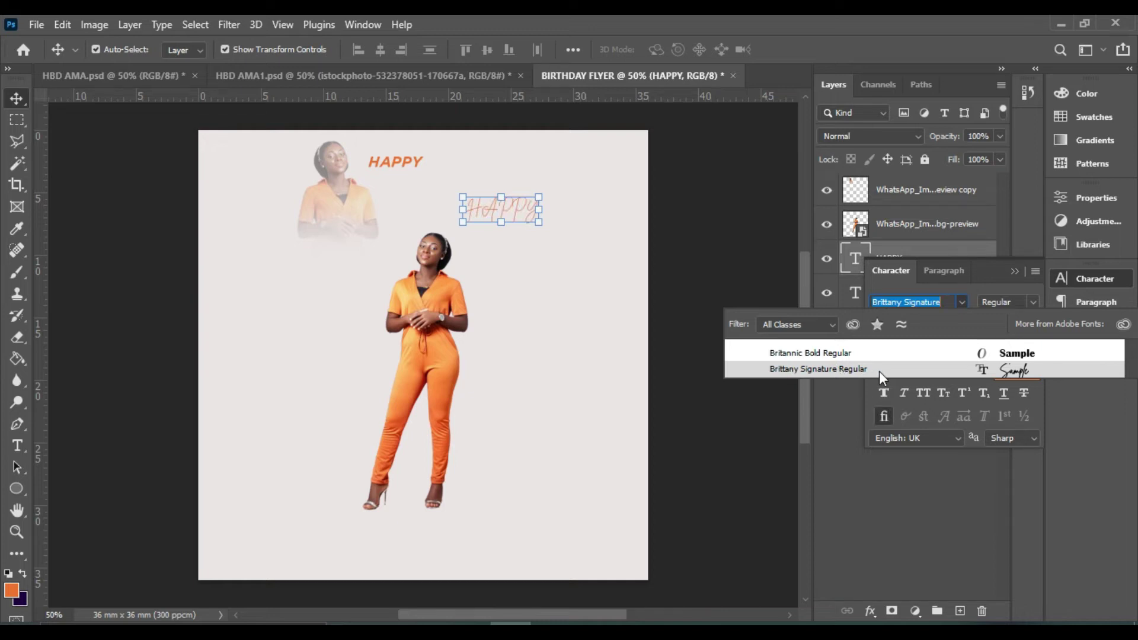
{"action": "left_click", "coordinate": [1005, 372]}
Step: Replace the script copy's wording with Birthday and place it directly beneath HAPPY
{"action": "double_click", "coordinate": [517, 209]}
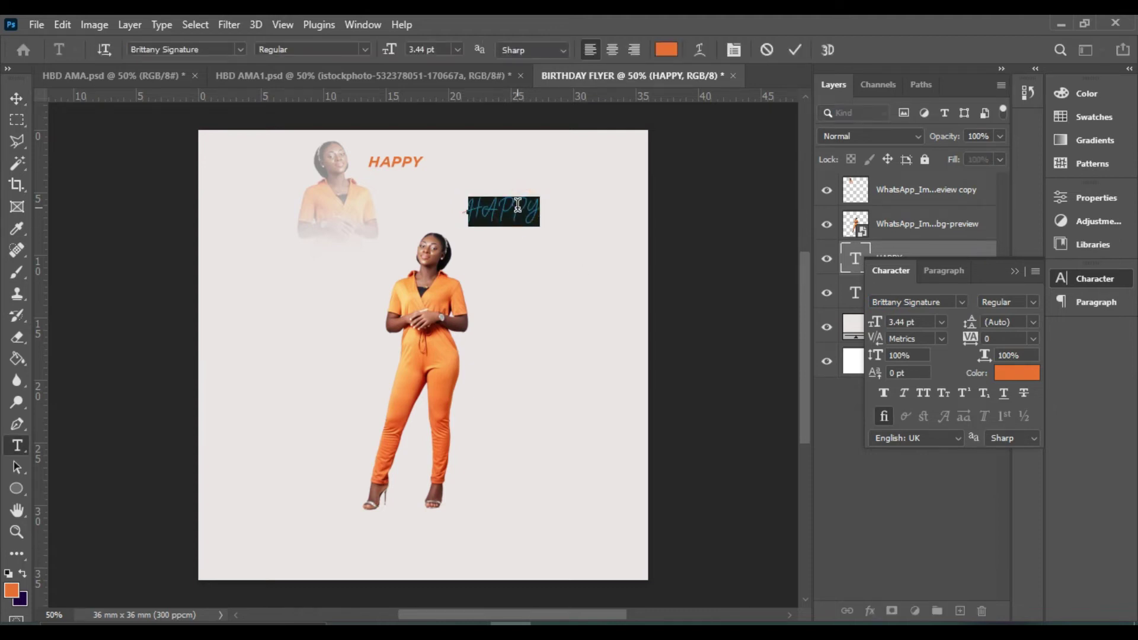
{"action": "type", "text": "Birth"}
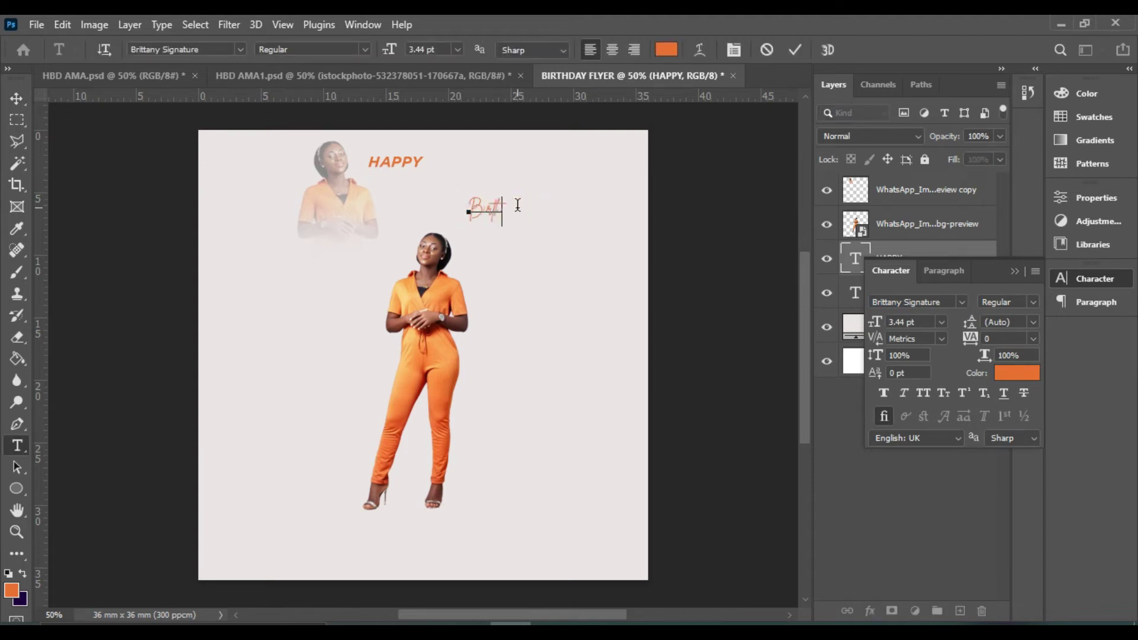
{"action": "type", "text": "day"}
{"action": "left_click", "coordinate": [798, 49]}
{"action": "key", "text": "v"}
{"action": "left_click_drag", "start_coordinate": [498, 213], "coordinate": [401, 190]}
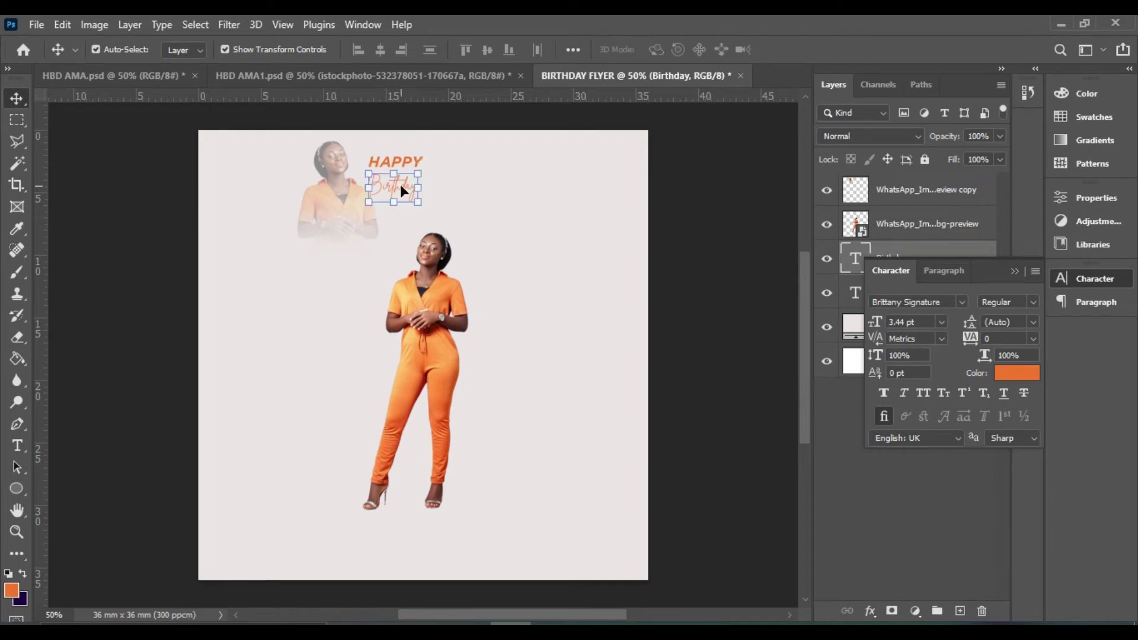
Step: Set the Birthday text to 4 pt and shift HAPPY slightly so it sits centred above it
{"action": "double_click", "coordinate": [907, 322]}
{"action": "type", "text": "4"}
{"action": "key", "text": "Return"}
{"action": "left_click", "coordinate": [548, 204]}
{"action": "left_click_drag", "start_coordinate": [401, 155], "coordinate": [409, 166]}
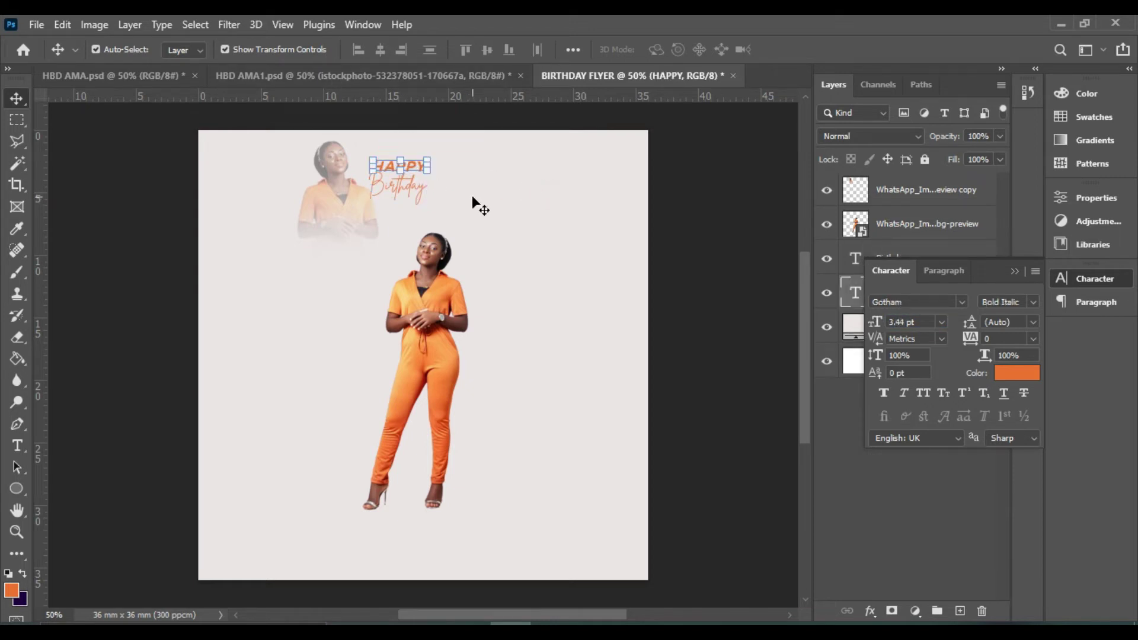
{"action": "left_click", "coordinate": [470, 192]}
Step: Duplicate HAPPY to a spot just above and right of the full-length figure's head and set the copy to Gotham Bold
{"action": "left_click", "coordinate": [413, 166]}
{"action": "left_click_drag", "start_coordinate": [413, 166], "coordinate": [487, 220]}
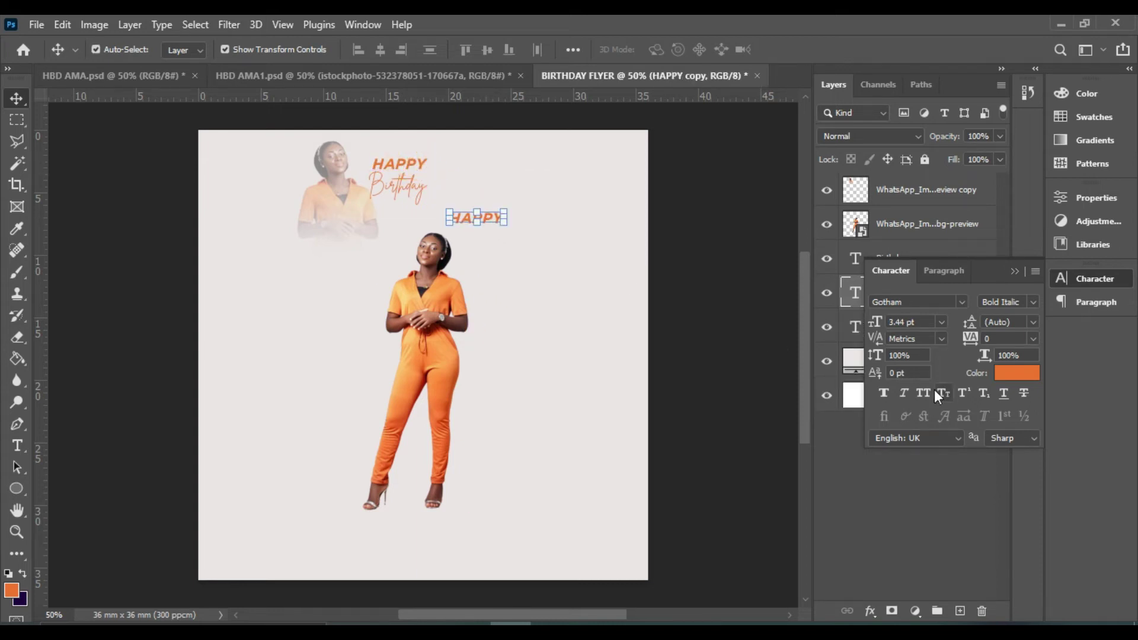
{"action": "left_click", "coordinate": [1033, 301]}
{"action": "left_click", "coordinate": [1032, 386]}
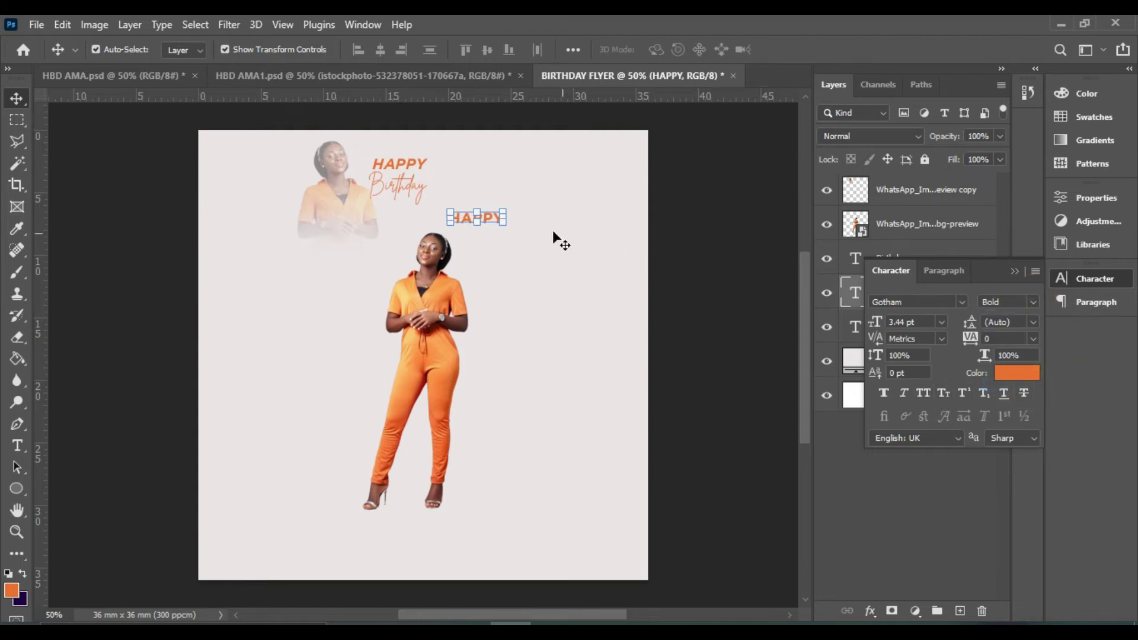
Step: Replace the new copy's wording with the celebrant's first name in capitals and commit the text
{"action": "double_click", "coordinate": [492, 213]}
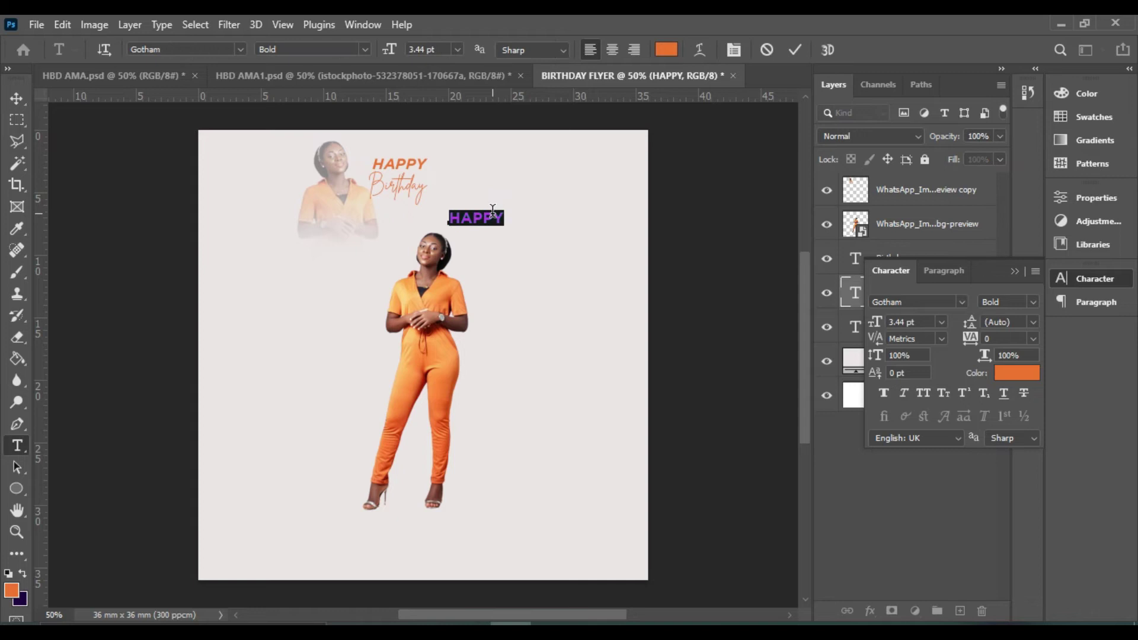
{"action": "type", "text": "JUSTINA"}
{"action": "left_click", "coordinate": [788, 51]}
{"action": "key", "text": "v"}
Step: Recolour the celebrant's name text dark brown, #743500, after trying other shades and colours sampled from the photo
{"action": "left_click", "coordinate": [1019, 373]}
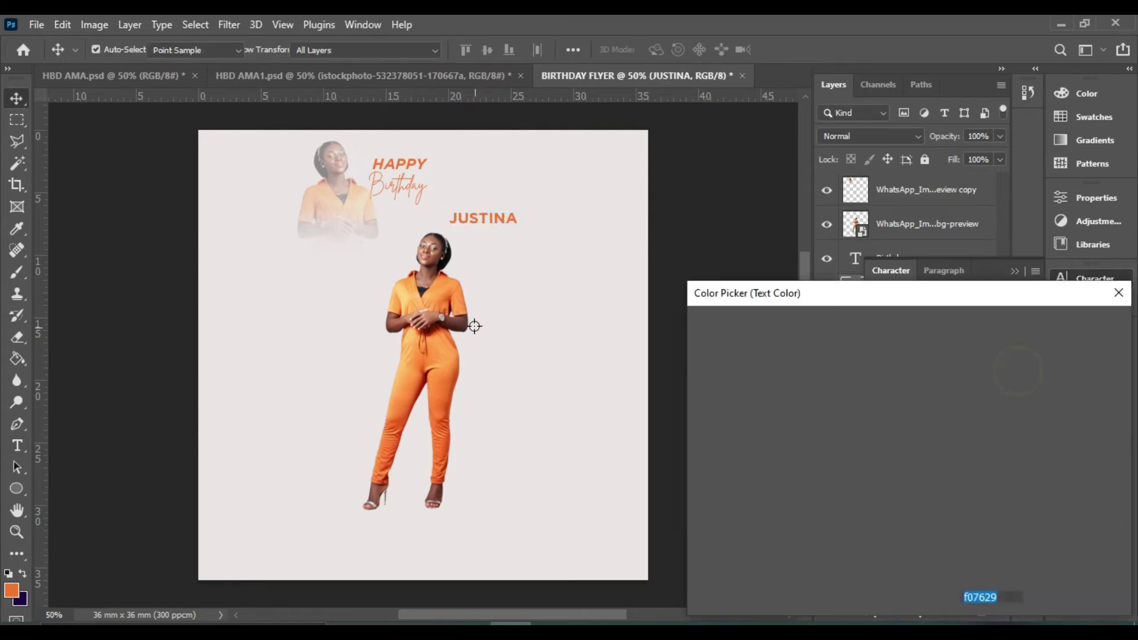
{"action": "left_click_drag", "start_coordinate": [905, 383], "coordinate": [906, 405]}
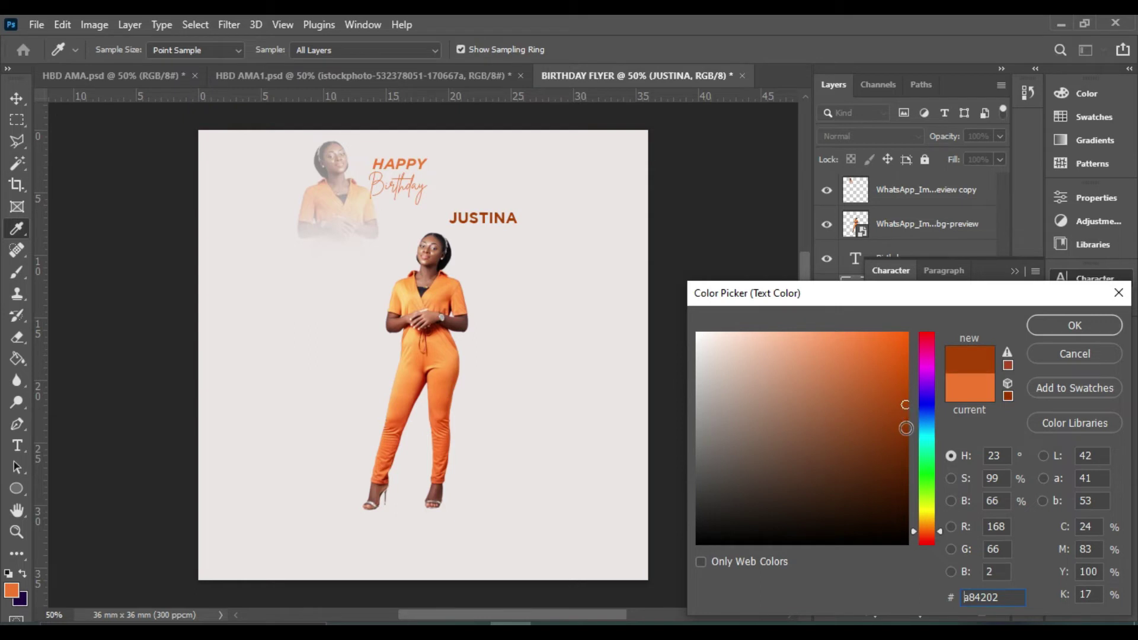
{"action": "left_click", "coordinate": [907, 503]}
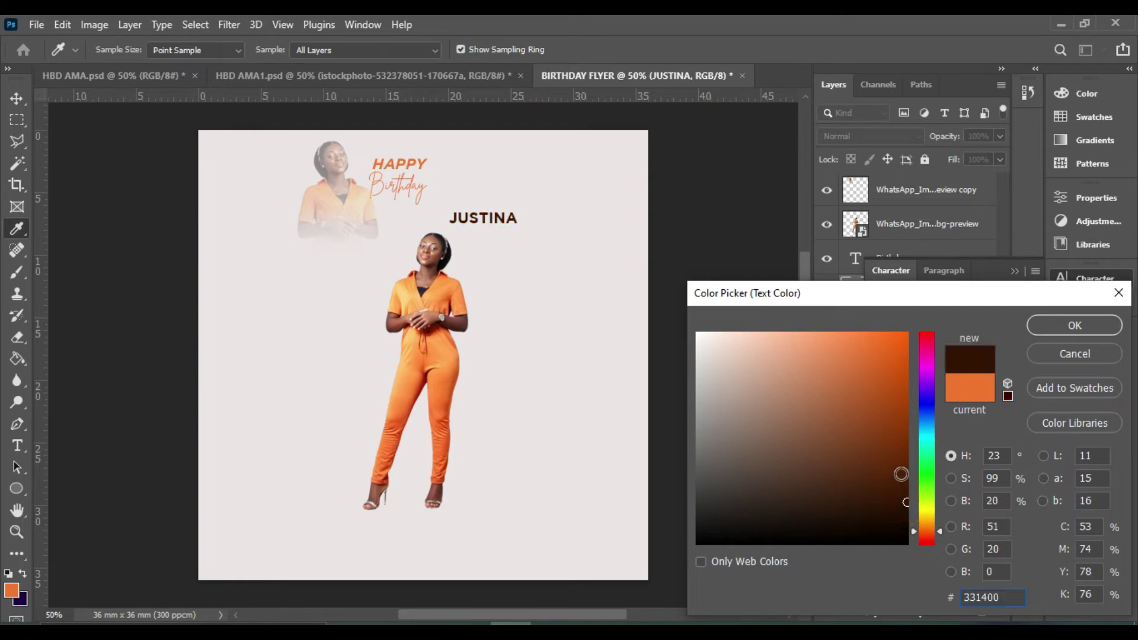
{"action": "left_click", "coordinate": [421, 289]}
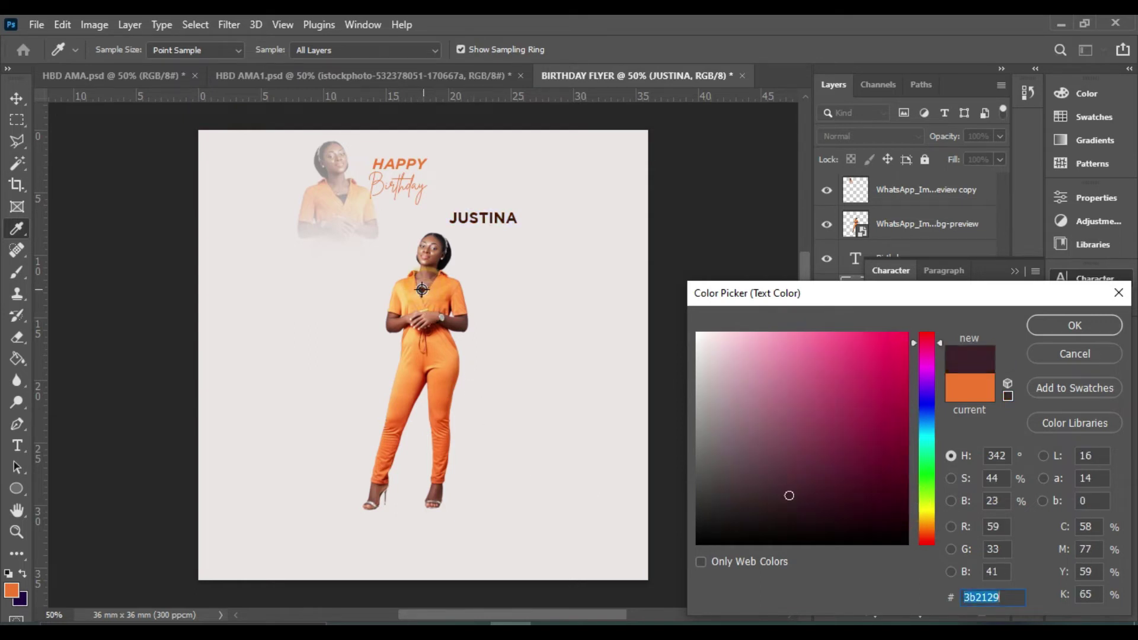
{"action": "left_click", "coordinate": [438, 298]}
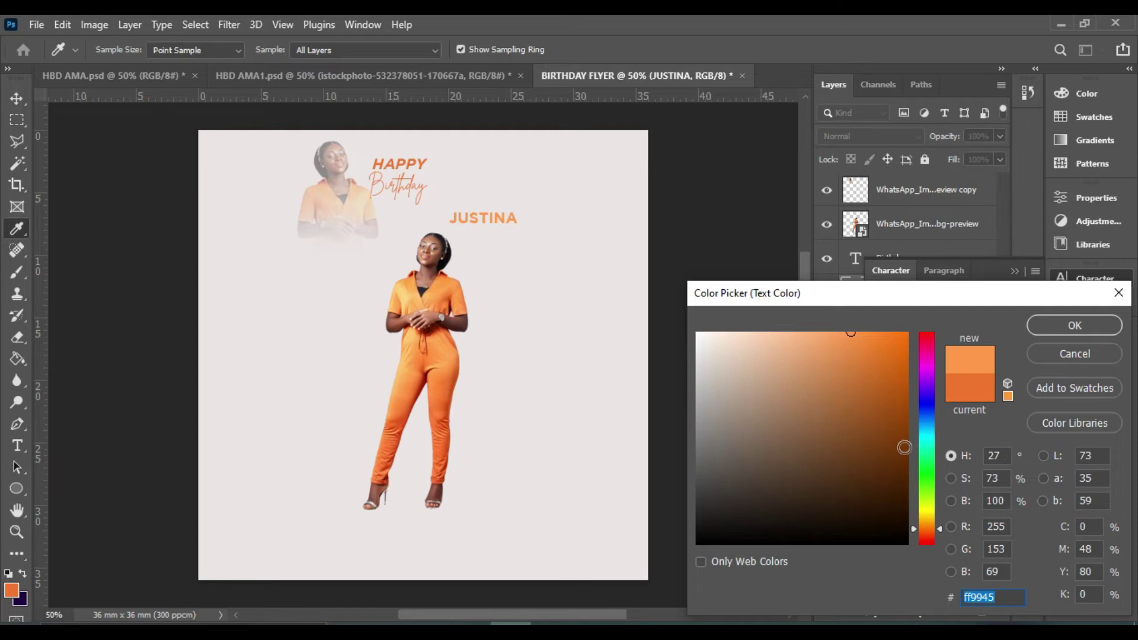
{"action": "left_click", "coordinate": [906, 447]}
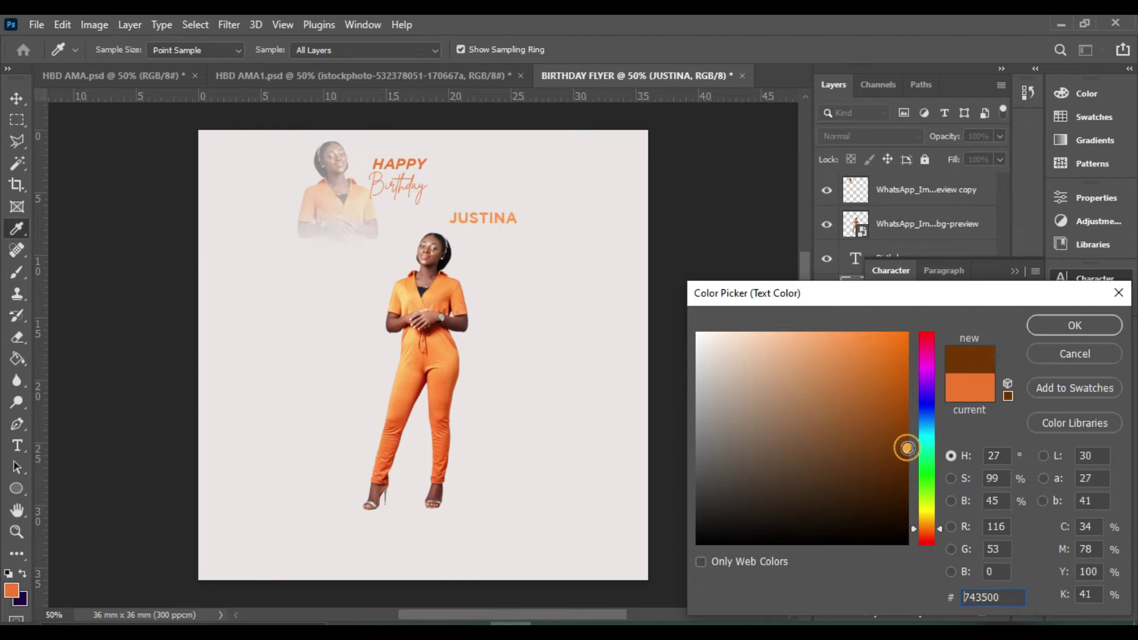
{"action": "left_click", "coordinate": [1065, 325]}
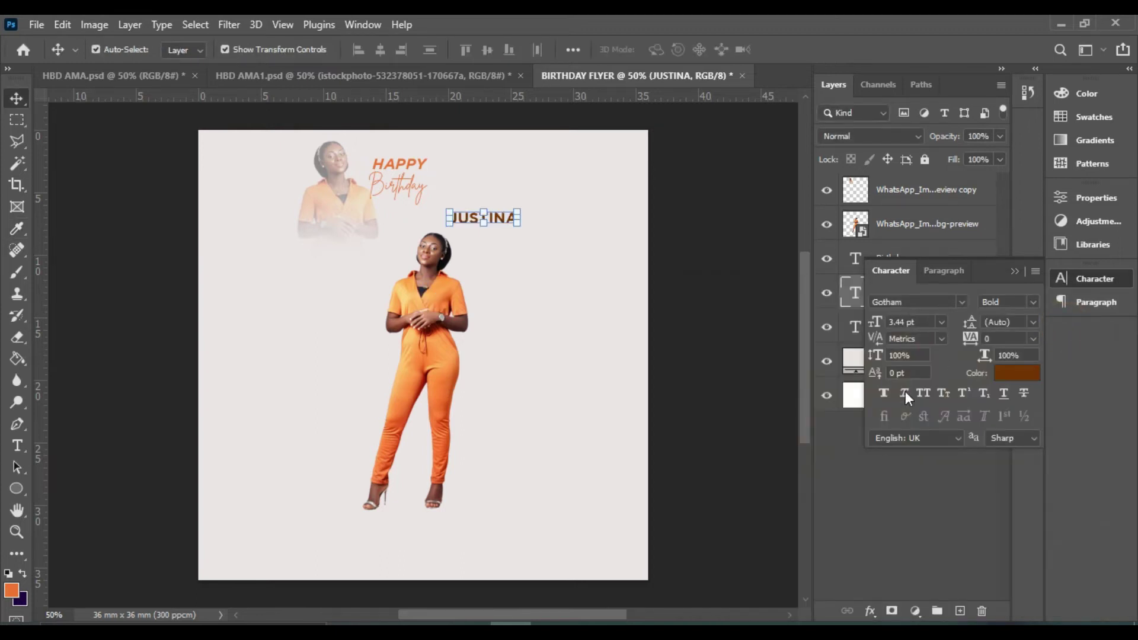
Step: Apply faux bold to the name text, scale it down to 2.87 pt and place it beneath Birthday
{"action": "left_click", "coordinate": [883, 392]}
{"action": "left_click_drag", "start_coordinate": [518, 208], "coordinate": [426, 211]}
{"action": "key", "text": "Return"}
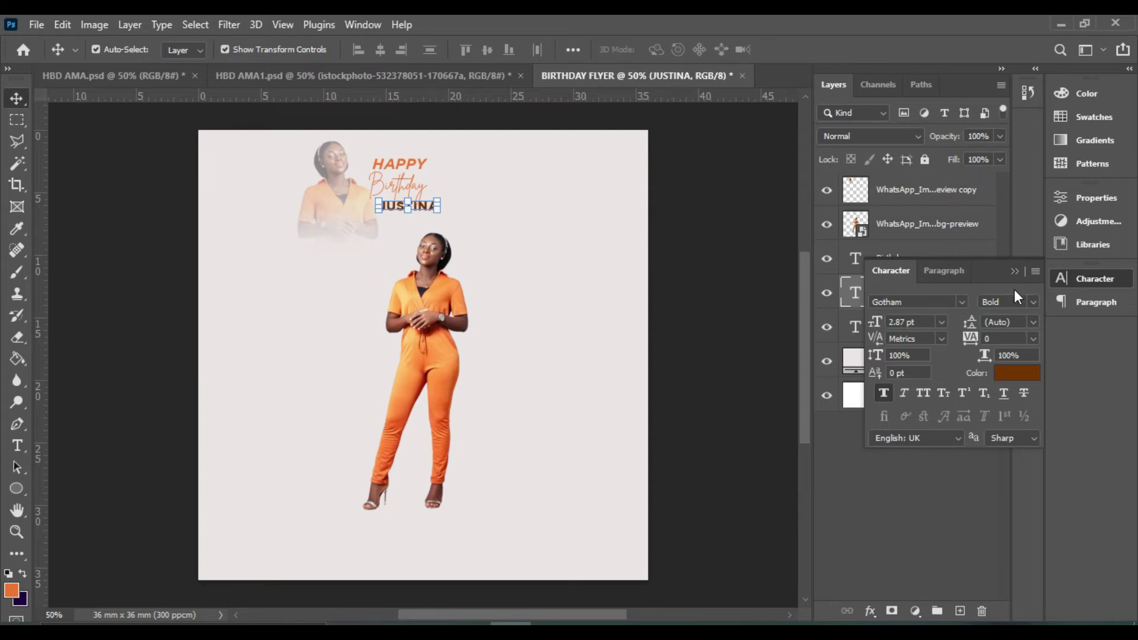
{"action": "left_click", "coordinate": [1014, 272]}
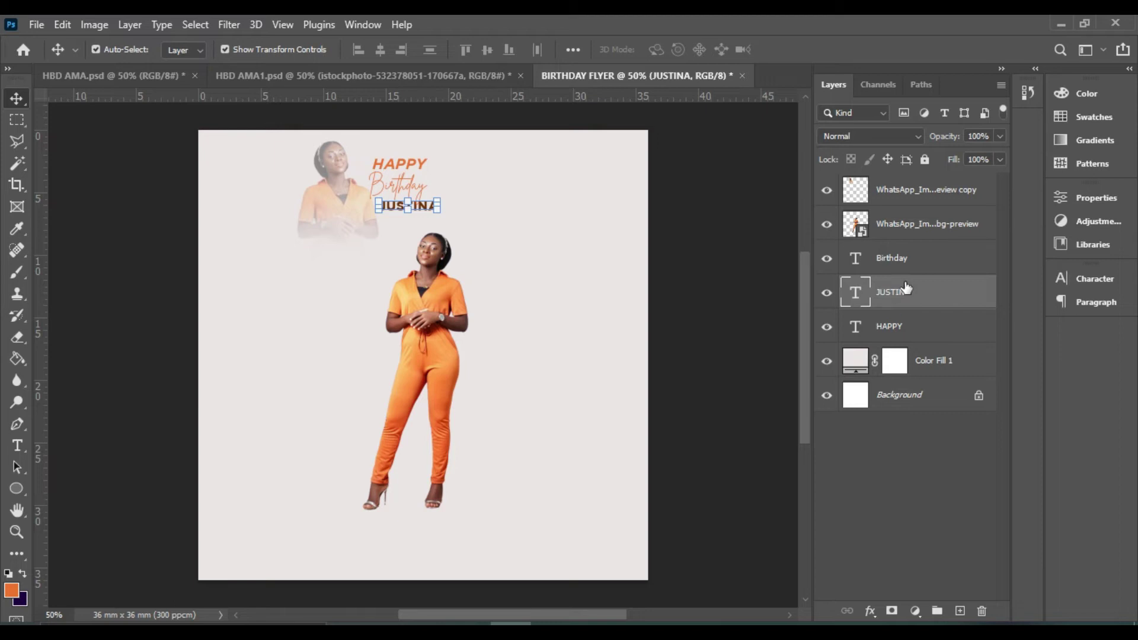
Step: Select the HAPPY, Birthday and name text layers together and align their horizontal centers
{"action": "left_click", "coordinate": [901, 256], "text": "ctrl"}
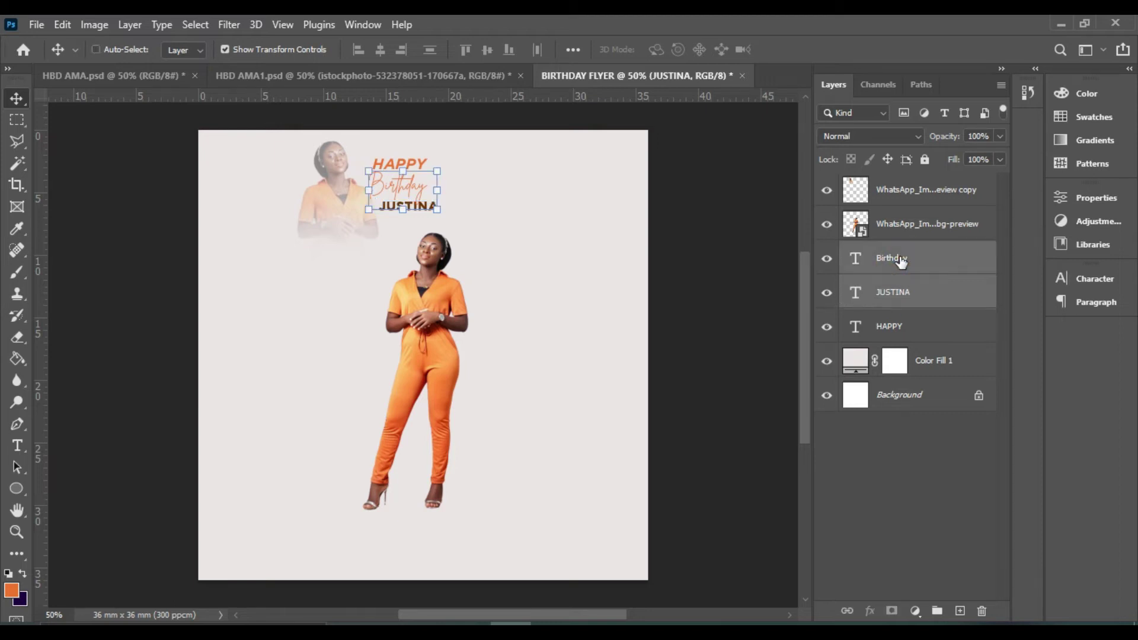
{"action": "left_click", "coordinate": [892, 326], "text": "ctrl"}
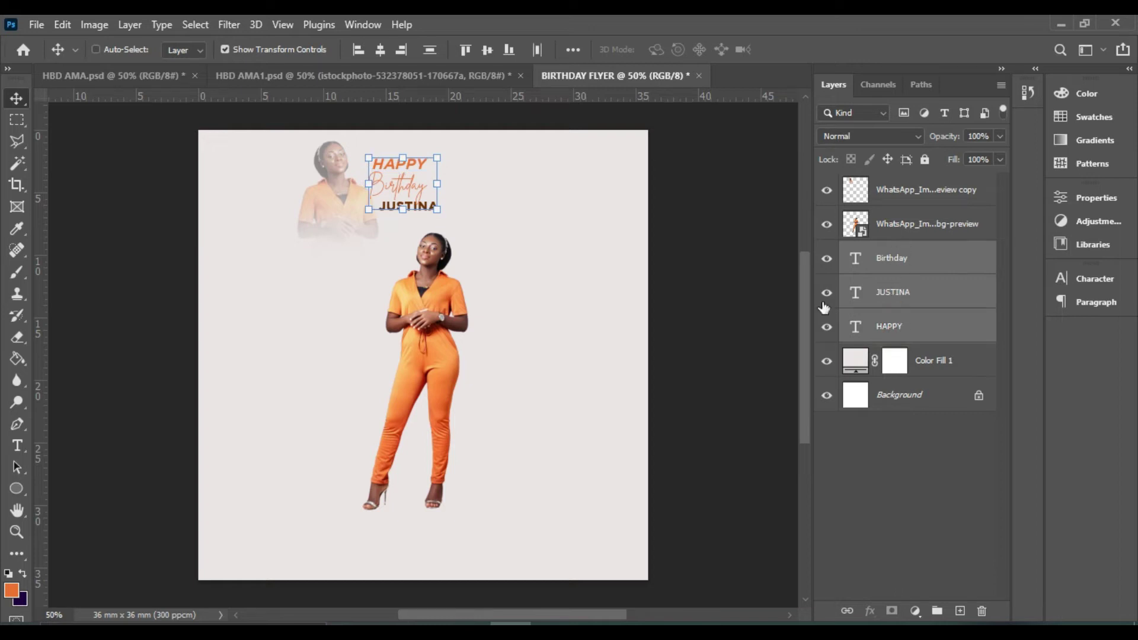
{"action": "left_click", "coordinate": [382, 47]}
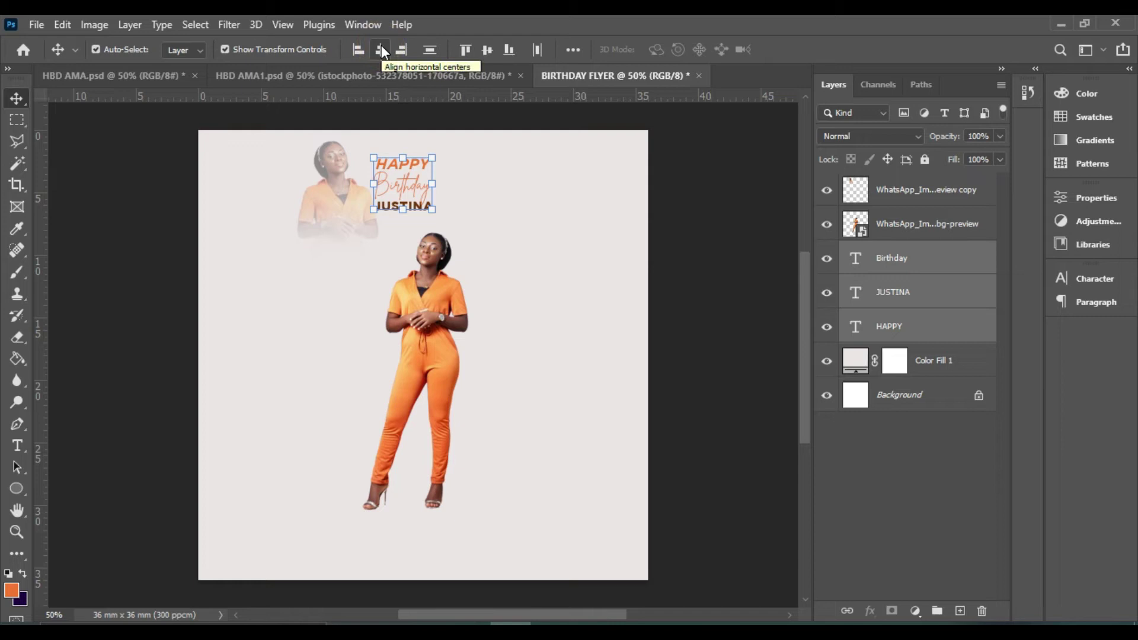
Step: Scale the three selected greeting texts up together to about 109% and commit the transform
{"action": "left_click", "coordinate": [432, 156]}
{"action": "left_click_drag", "start_coordinate": [431, 155], "coordinate": [439, 148]}
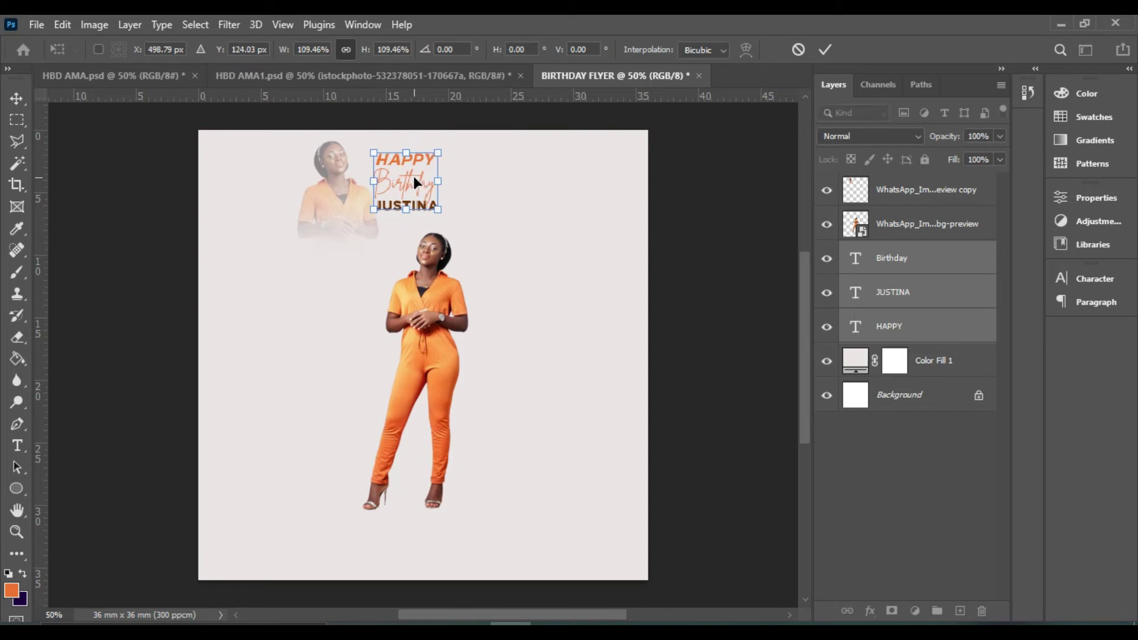
{"action": "double_click", "coordinate": [414, 176]}
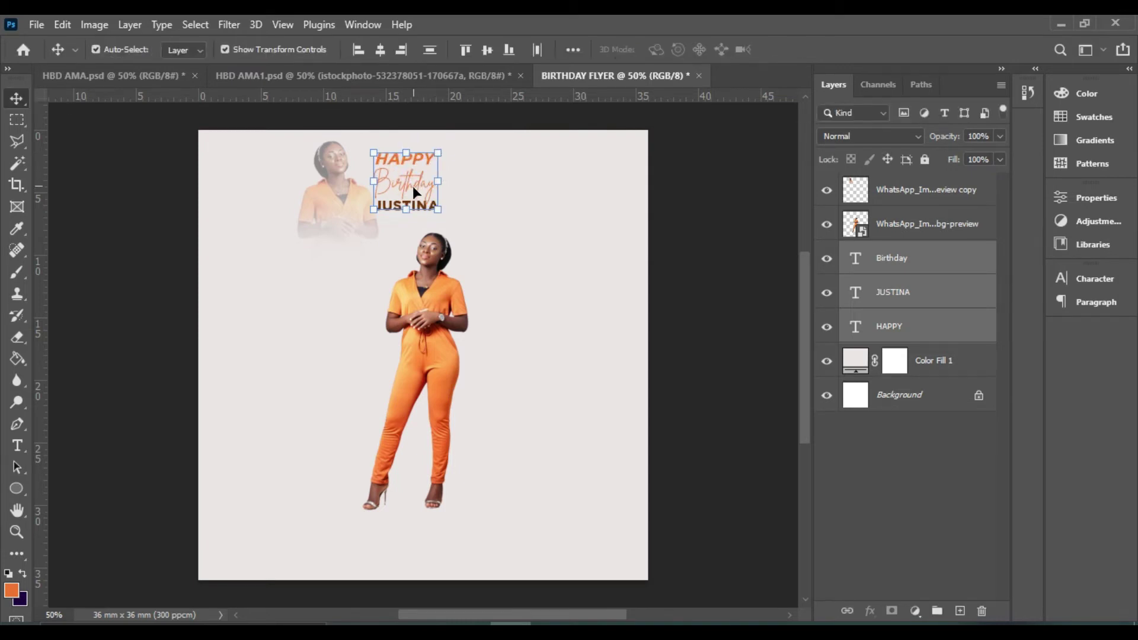
Step: Move the full-length figure slightly down and left so it sits clear of the greeting text
{"action": "left_click", "coordinate": [492, 211]}
{"action": "mouse_move", "coordinate": [422, 300]}
{"action": "left_mouse_down"}
{"action": "mouse_move", "coordinate": [429, 307]}
{"action": "mouse_move", "coordinate": [414, 307]}
{"action": "left_mouse_up"}
{"action": "left_click_drag", "start_coordinate": [413, 311], "coordinate": [414, 313]}
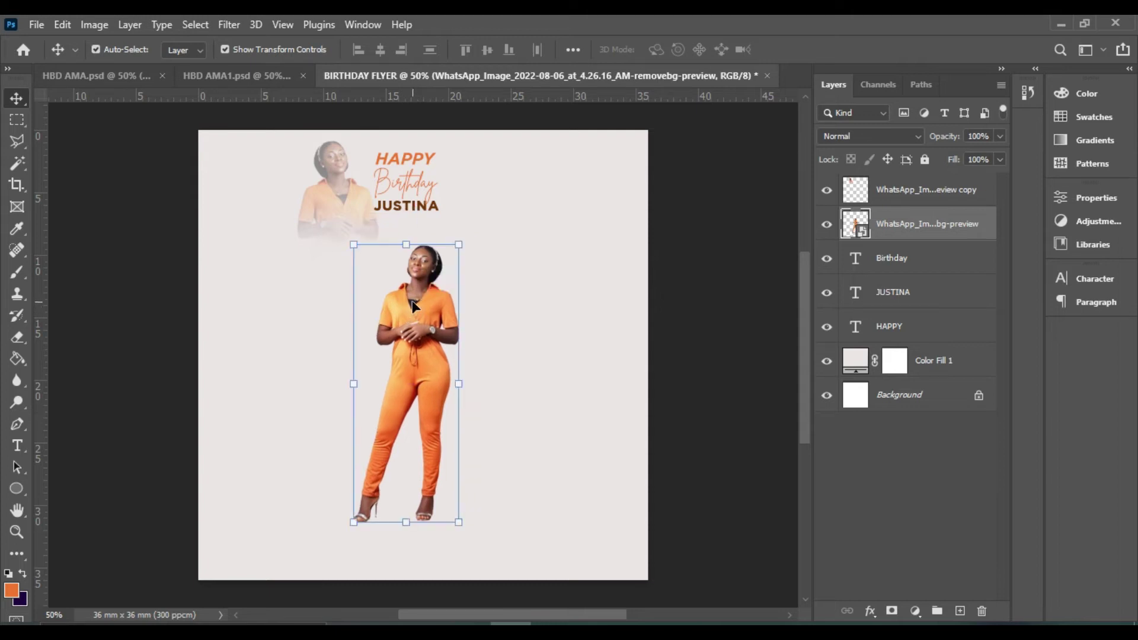
{"action": "left_click", "coordinate": [507, 272]}
Step: Nudge the celebrant's name text down a little and lower Birthday slightly to even out the greeting's line spacing
{"action": "left_click", "coordinate": [431, 205]}
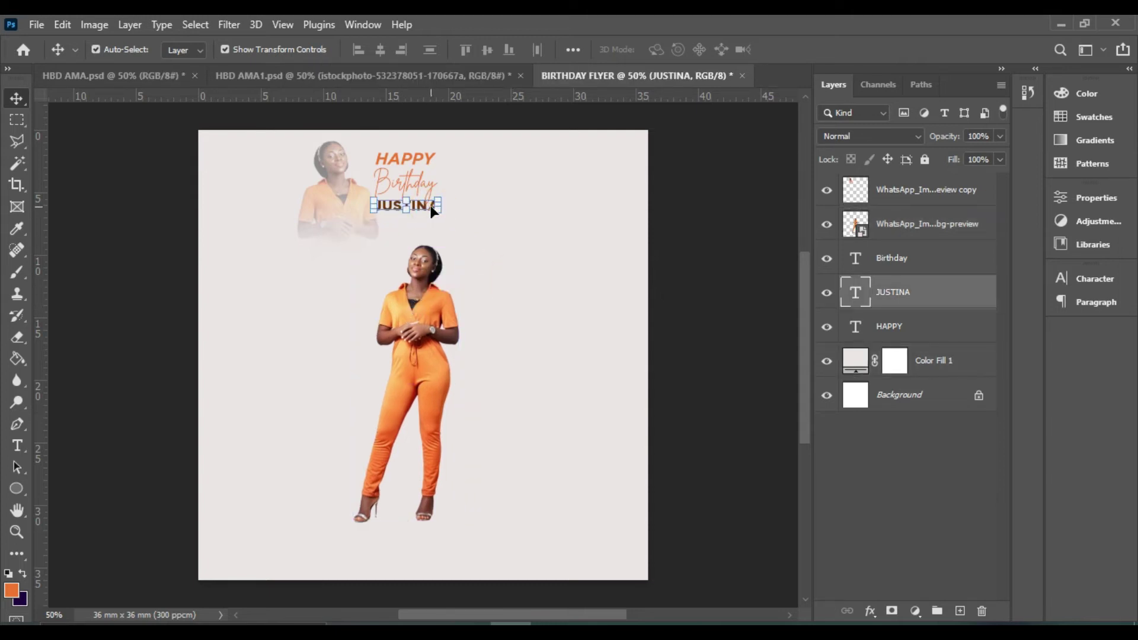
{"action": "key", "text": "Down"}
{"action": "key", "text": "Down"}
{"action": "key", "text": "Down"}
{"action": "key", "text": "Down"}
{"action": "key", "text": "Down"}
{"action": "key", "text": "Down"}
{"action": "key", "text": "Down"}
{"action": "key", "text": "Down"}
{"action": "key", "text": "Down"}
{"action": "key", "text": "Down"}
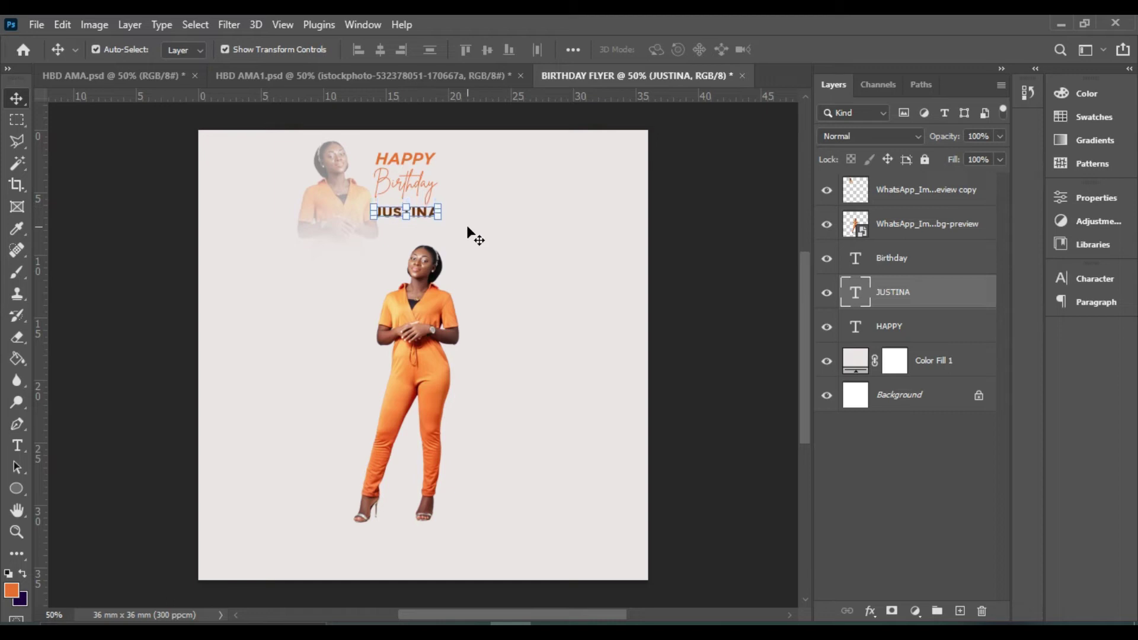
{"action": "left_click", "coordinate": [468, 228]}
{"action": "left_click", "coordinate": [402, 185]}
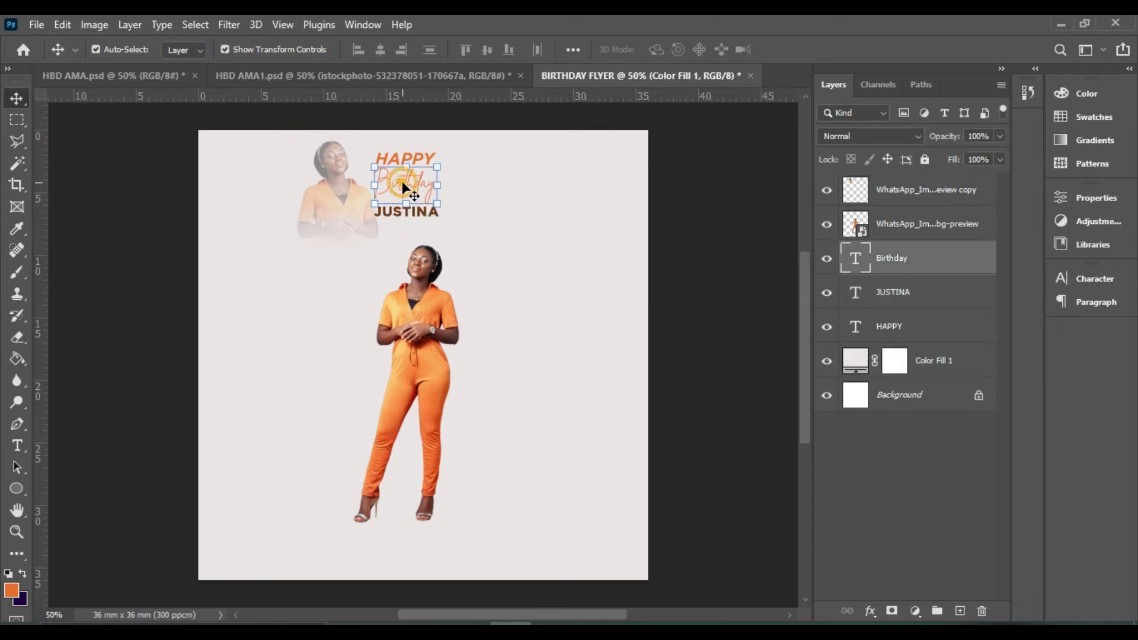
{"action": "left_click", "coordinate": [481, 205]}
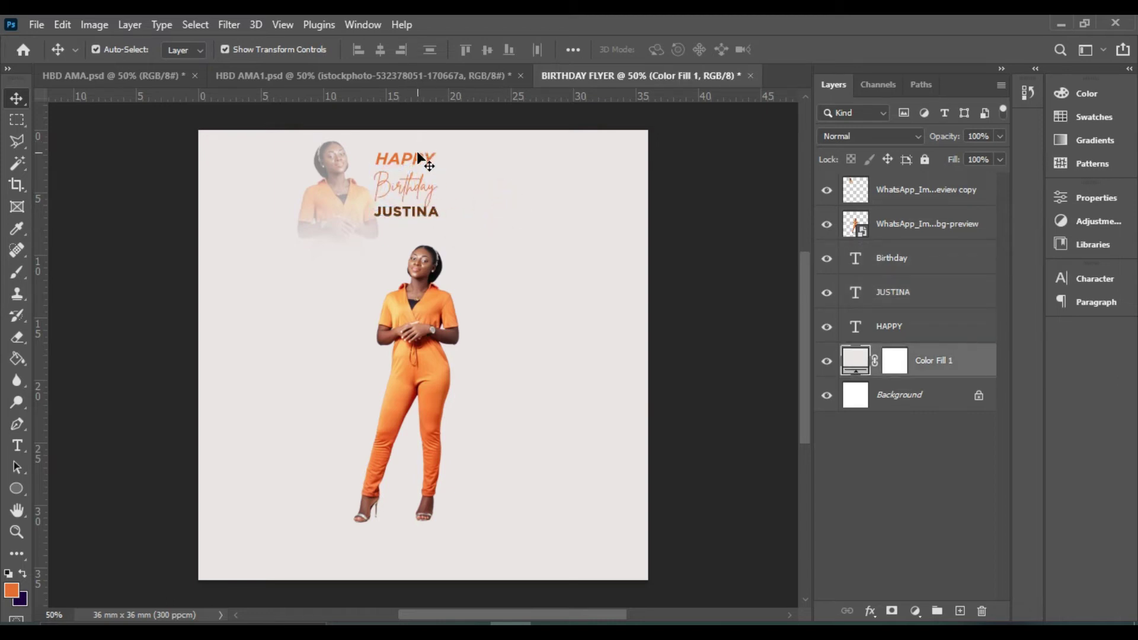
Step: Nudge the HAPPY text slightly down toward the Birthday line
{"action": "left_click", "coordinate": [418, 157]}
{"action": "left_click", "coordinate": [501, 225]}
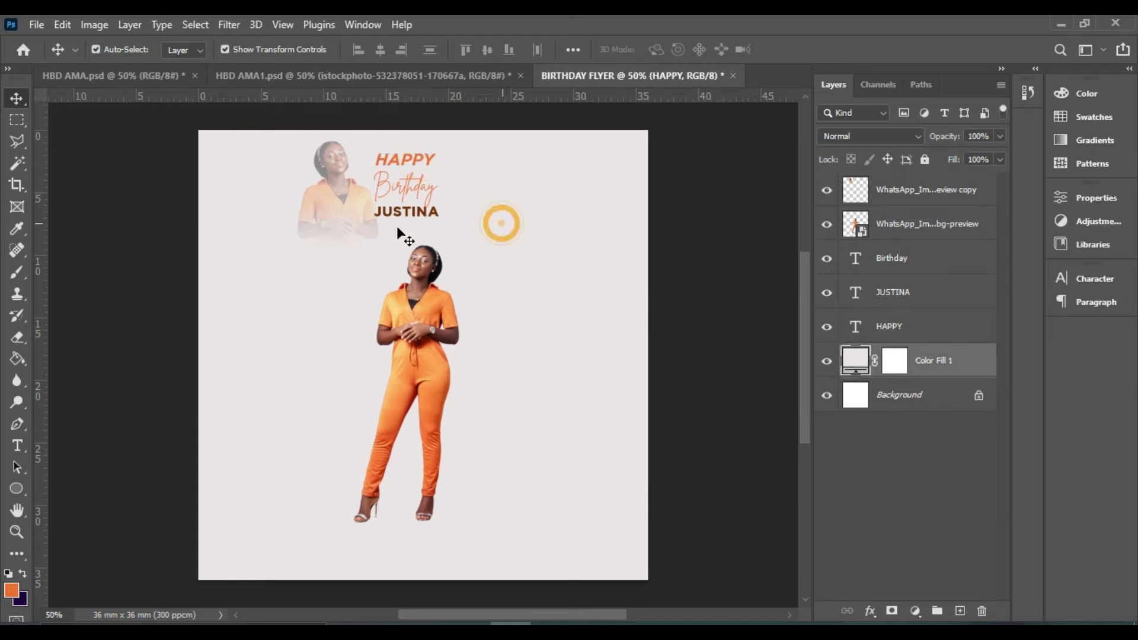
Step: Center the full-length figure horizontally on the canvas and clear the selection
{"action": "left_click", "coordinate": [429, 314]}
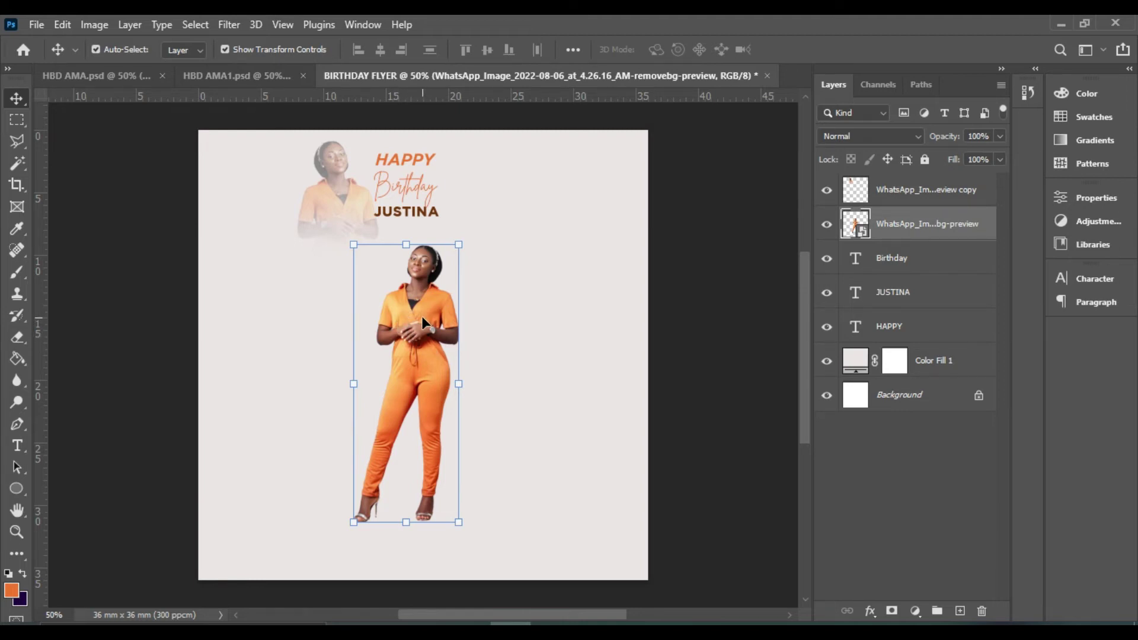
{"action": "key", "text": "ctrl+a"}
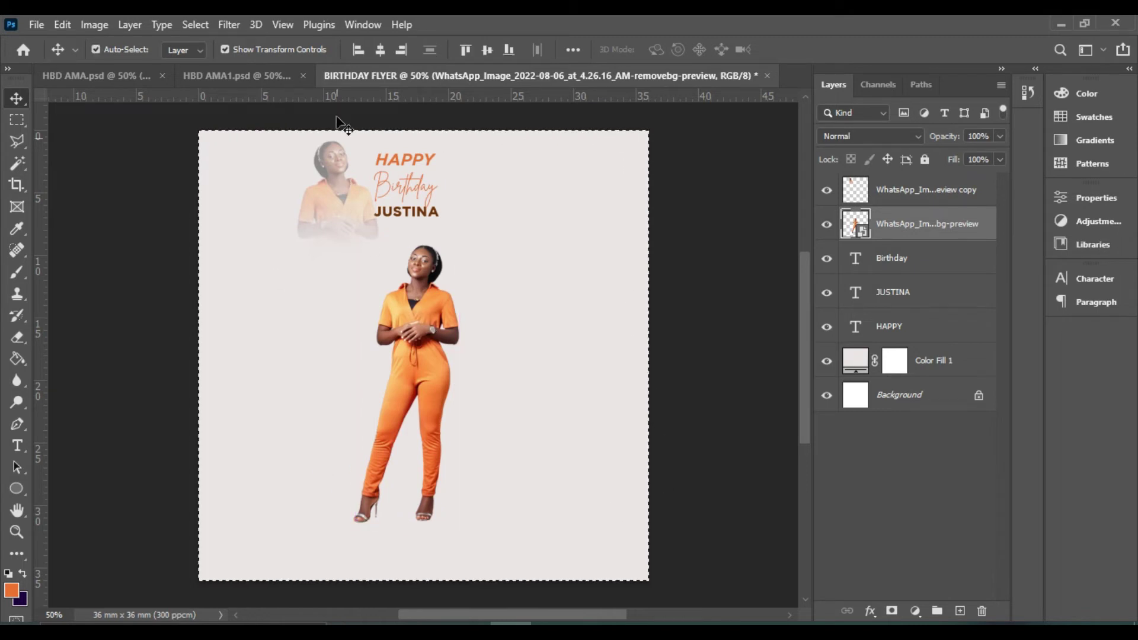
{"action": "left_click", "coordinate": [380, 51]}
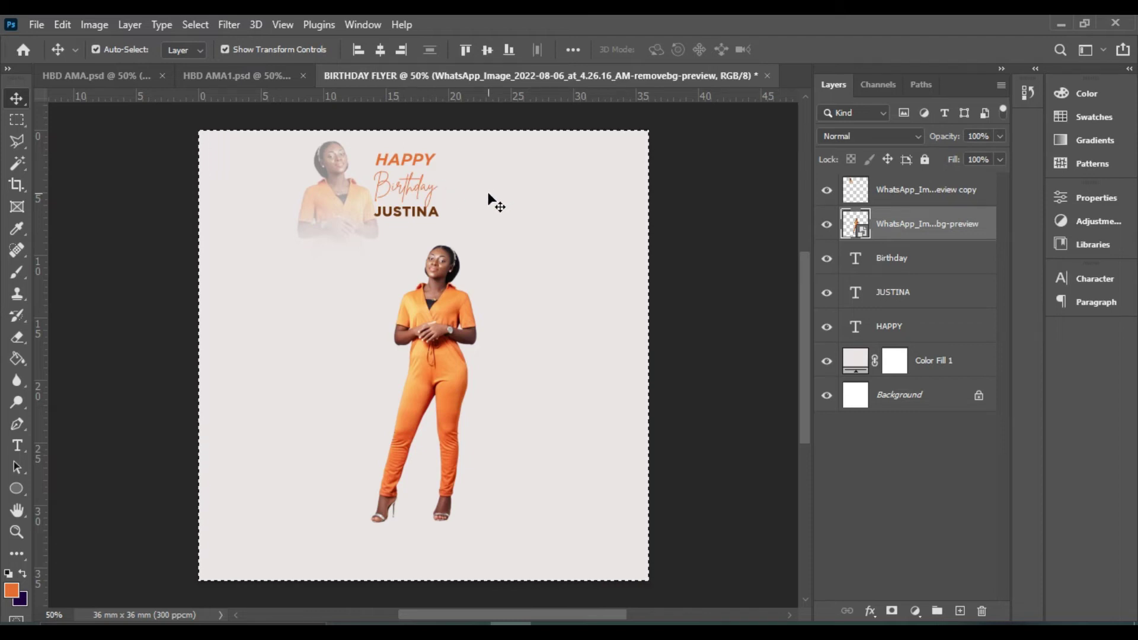
{"action": "key", "text": "ctrl"}
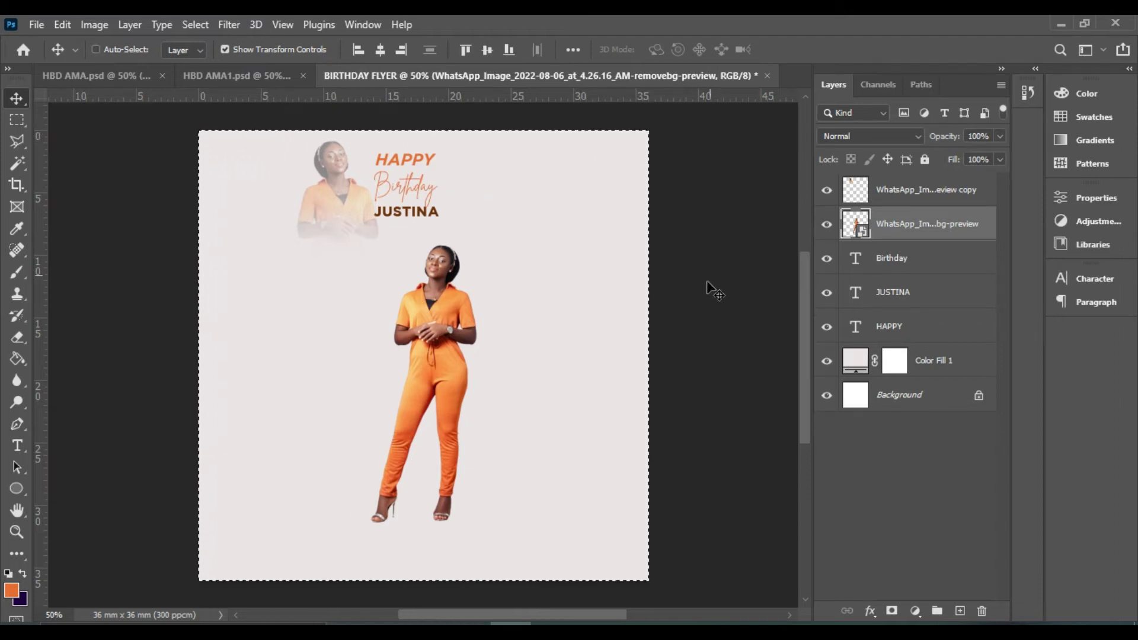
{"action": "key", "text": "ctrl+d"}
{"action": "left_click", "coordinate": [605, 297], "text": "ctrl"}
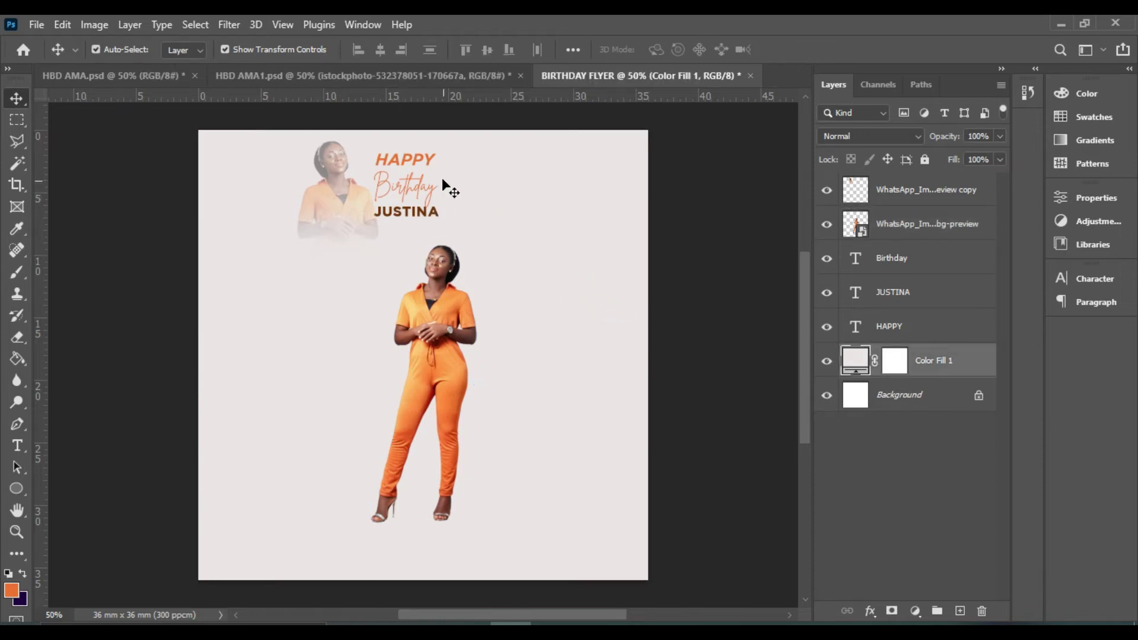
Step: Duplicate the HAPPY text layer and place the copy beside the full-length figure, to the right of the hips
{"action": "left_click", "coordinate": [413, 165]}
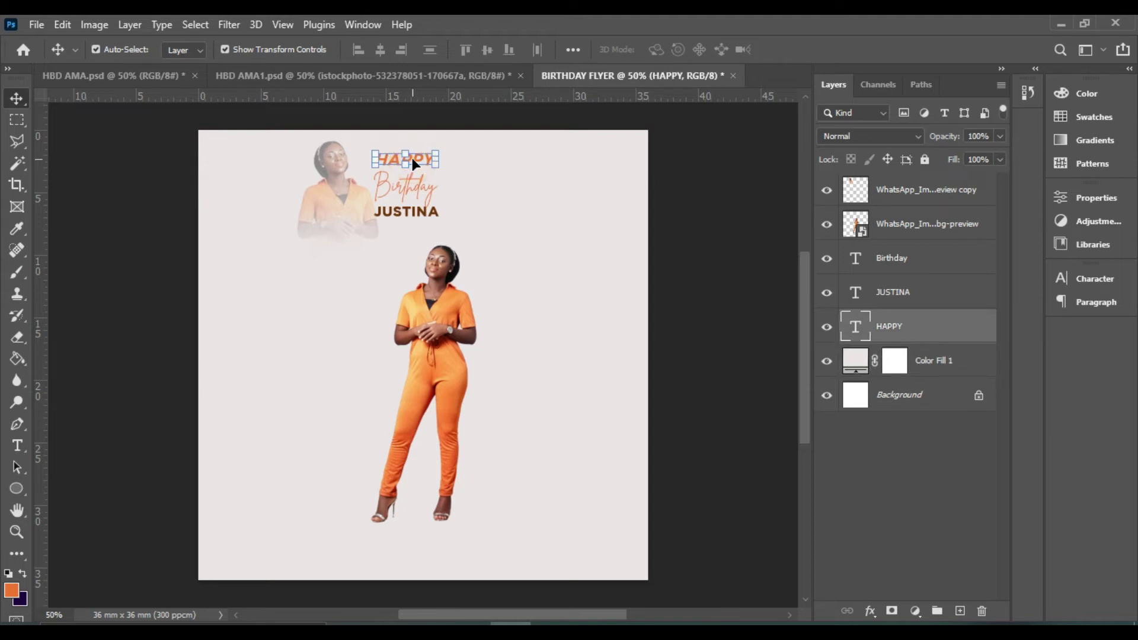
{"action": "left_click", "coordinate": [526, 197]}
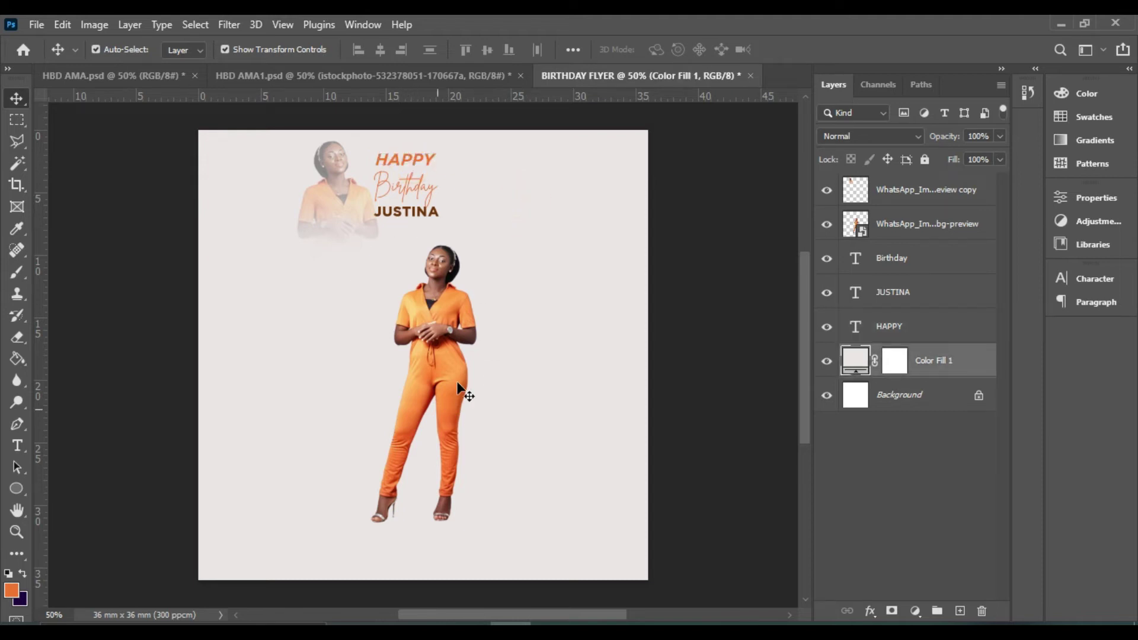
{"action": "left_click", "coordinate": [423, 163]}
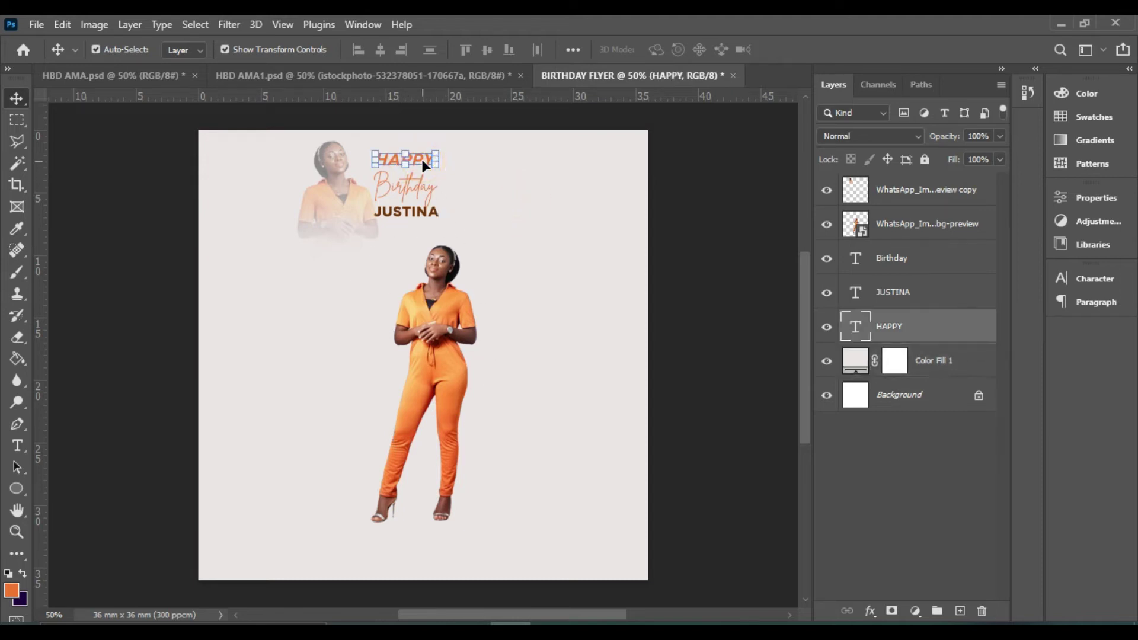
{"action": "key", "text": "ctrl+j"}
{"action": "left_click_drag", "start_coordinate": [423, 164], "coordinate": [544, 370]}
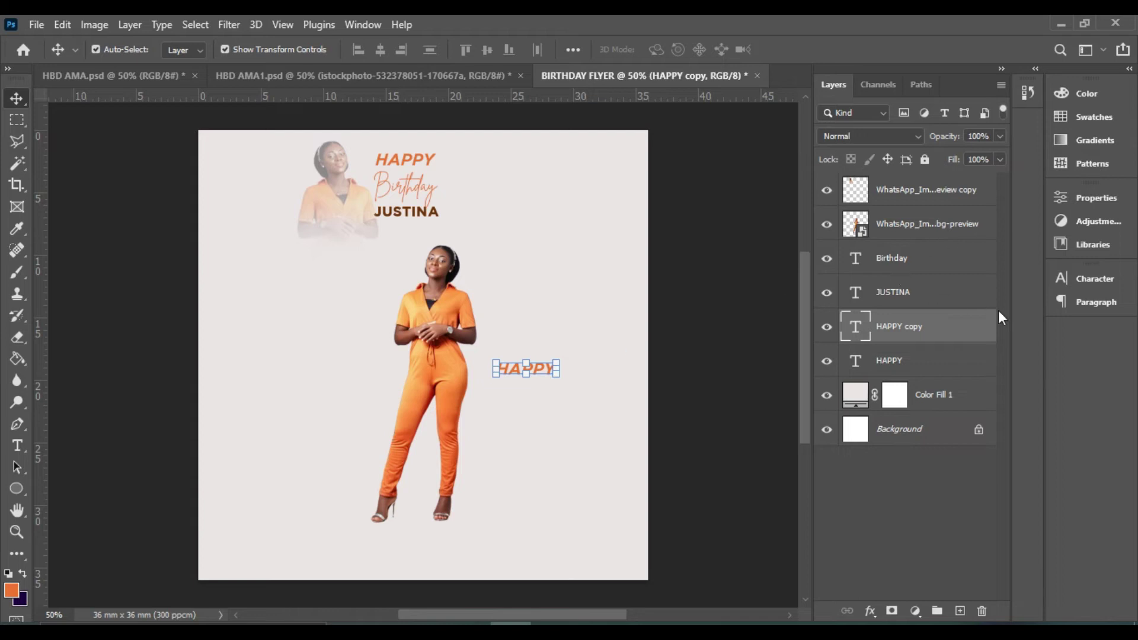
Step: Set the duplicated HAPPY text's font style to Bold and move it up beside the figure's chest
{"action": "left_click", "coordinate": [1089, 277]}
{"action": "left_click", "coordinate": [1034, 301]}
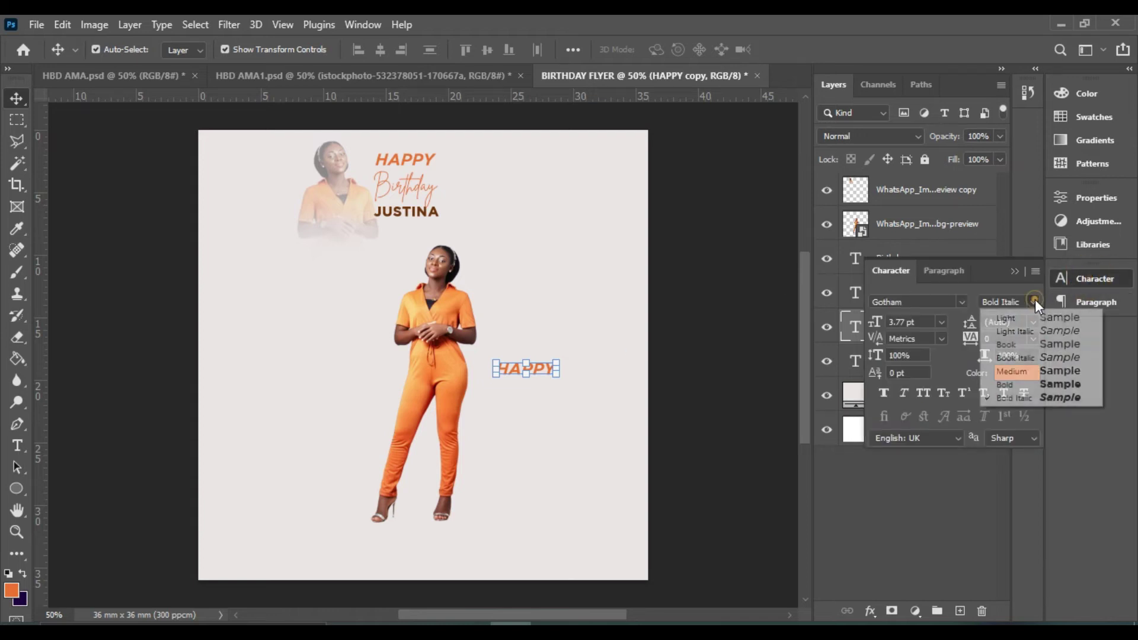
{"action": "left_click", "coordinate": [1017, 383]}
{"action": "left_click_drag", "start_coordinate": [543, 371], "coordinate": [541, 311]}
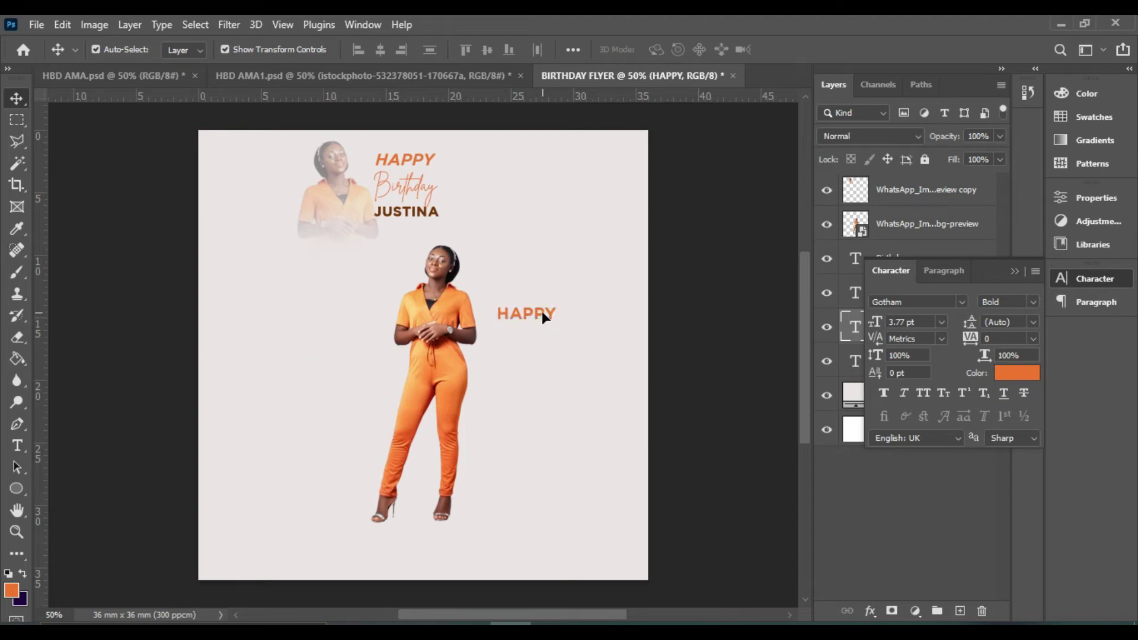
Step: Replace the duplicated text's wording with 06 and commit the edit
{"action": "double_click", "coordinate": [541, 312]}
{"action": "type", "text": "o"}
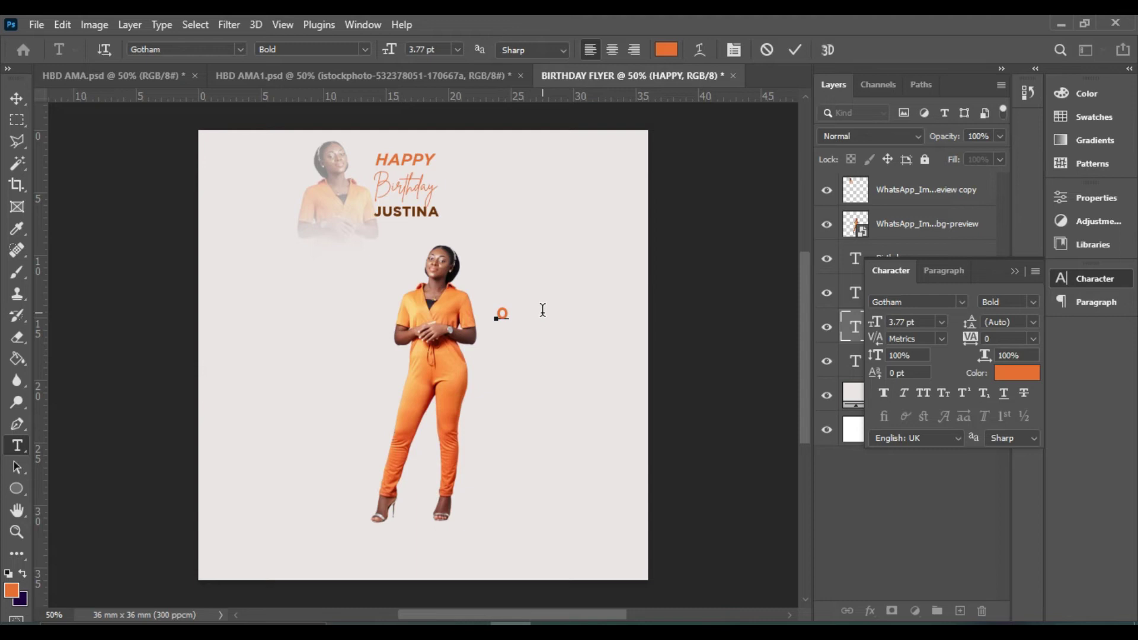
{"action": "type", "text": "6"}
{"action": "left_click", "coordinate": [795, 48]}
{"action": "key", "text": "v"}
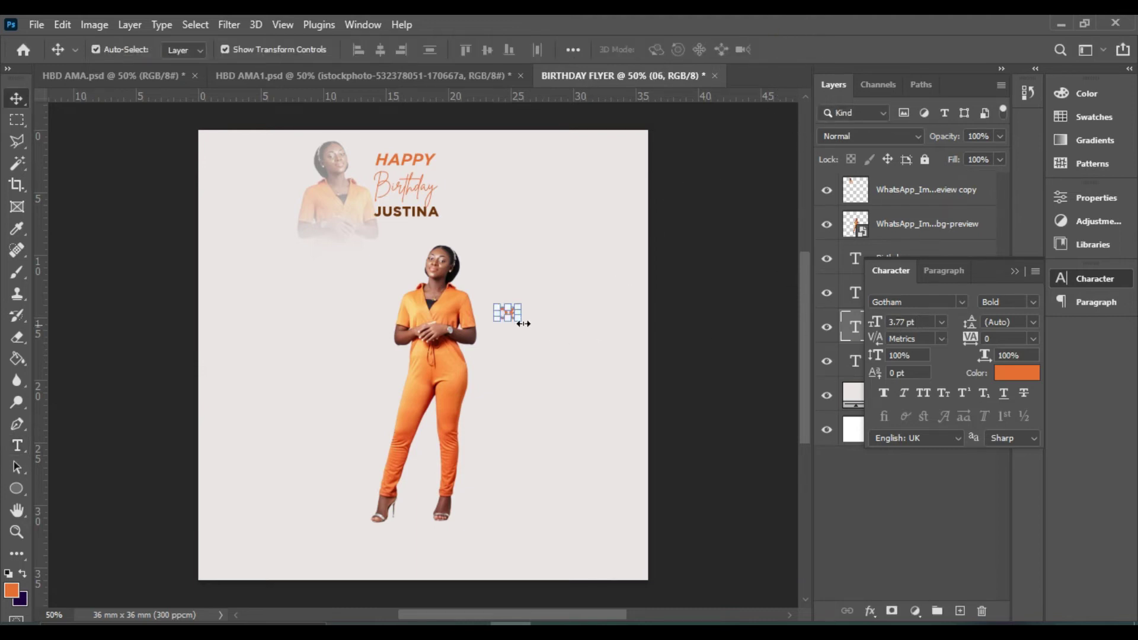
Step: Scale the 06 text up to about 1320%, position it behind the full-length figure and commit the transform
{"action": "left_click_drag", "start_coordinate": [496, 329], "coordinate": [307, 432]}
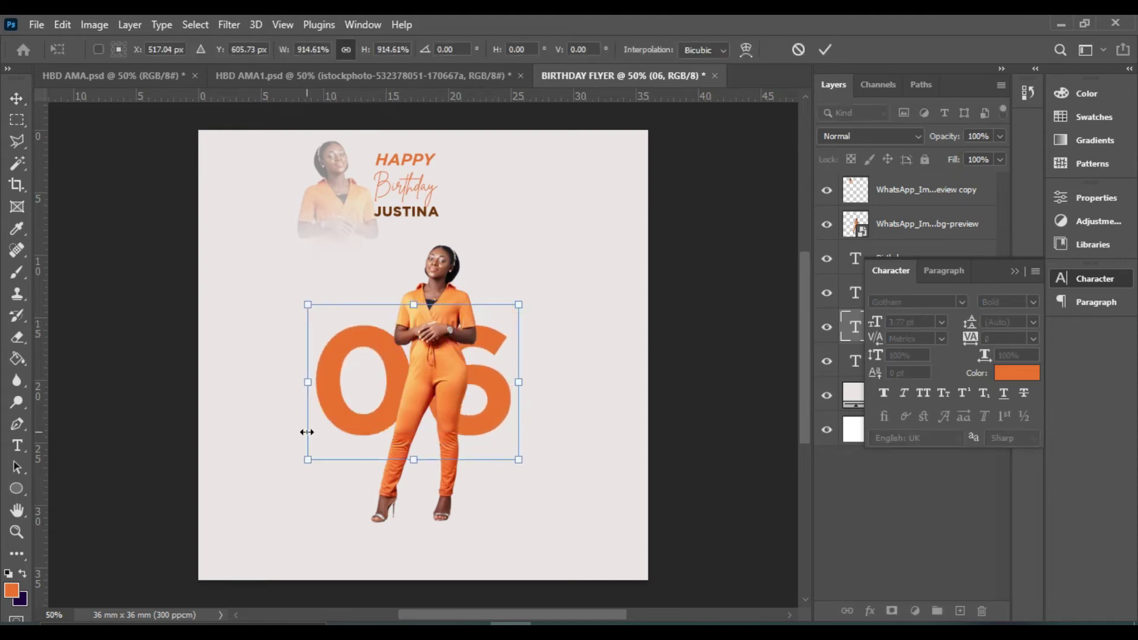
{"action": "left_click_drag", "start_coordinate": [532, 298], "coordinate": [598, 250]}
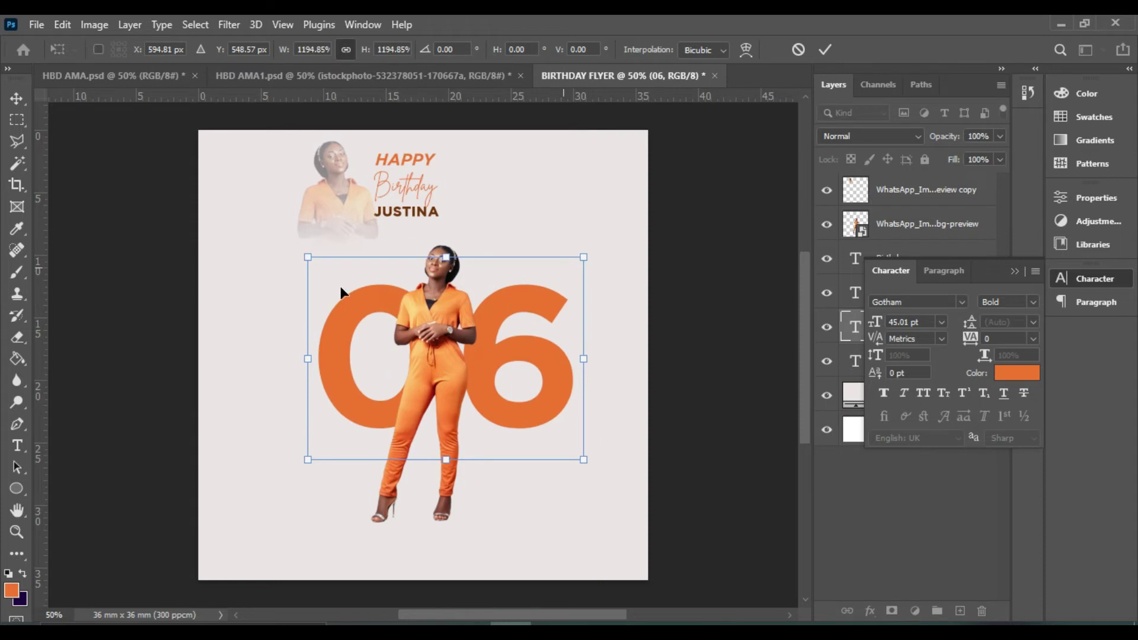
{"action": "left_click_drag", "start_coordinate": [303, 255], "coordinate": [275, 234]}
{"action": "left_click_drag", "start_coordinate": [388, 293], "coordinate": [374, 327]}
{"action": "mouse_move", "coordinate": [583, 375]}
{"action": "left_mouse_down"}
{"action": "mouse_move", "coordinate": [617, 376]}
{"action": "mouse_move", "coordinate": [556, 394]}
{"action": "mouse_move", "coordinate": [546, 385]}
{"action": "mouse_move", "coordinate": [583, 378]}
{"action": "mouse_move", "coordinate": [538, 374]}
{"action": "mouse_move", "coordinate": [524, 388]}
{"action": "mouse_move", "coordinate": [587, 376]}
{"action": "left_mouse_up"}
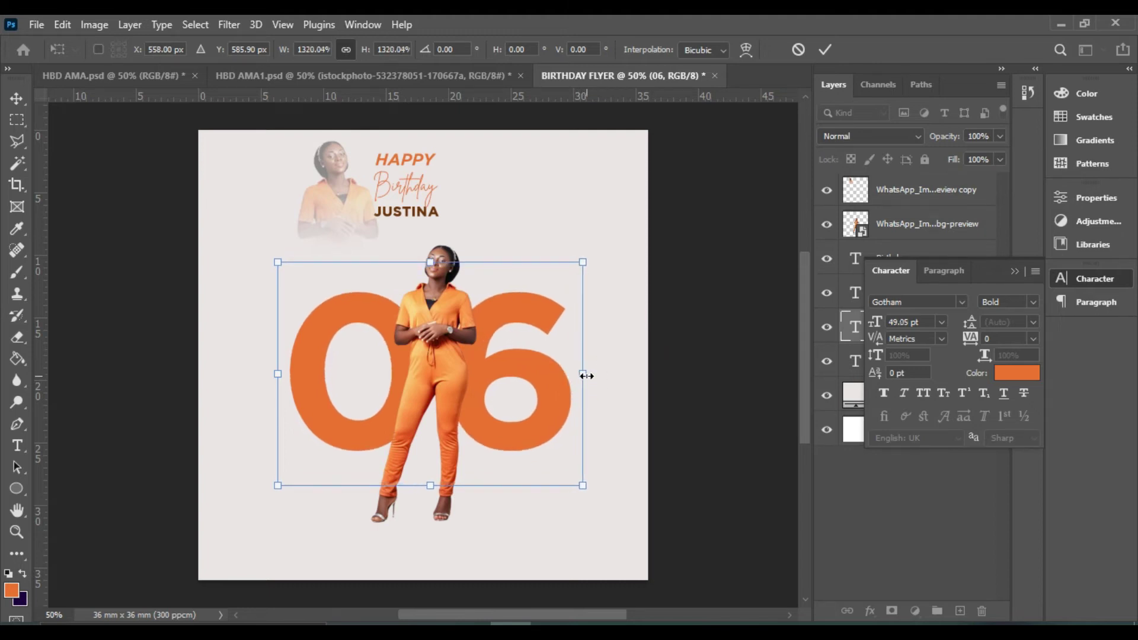
{"action": "left_click", "coordinate": [826, 50]}
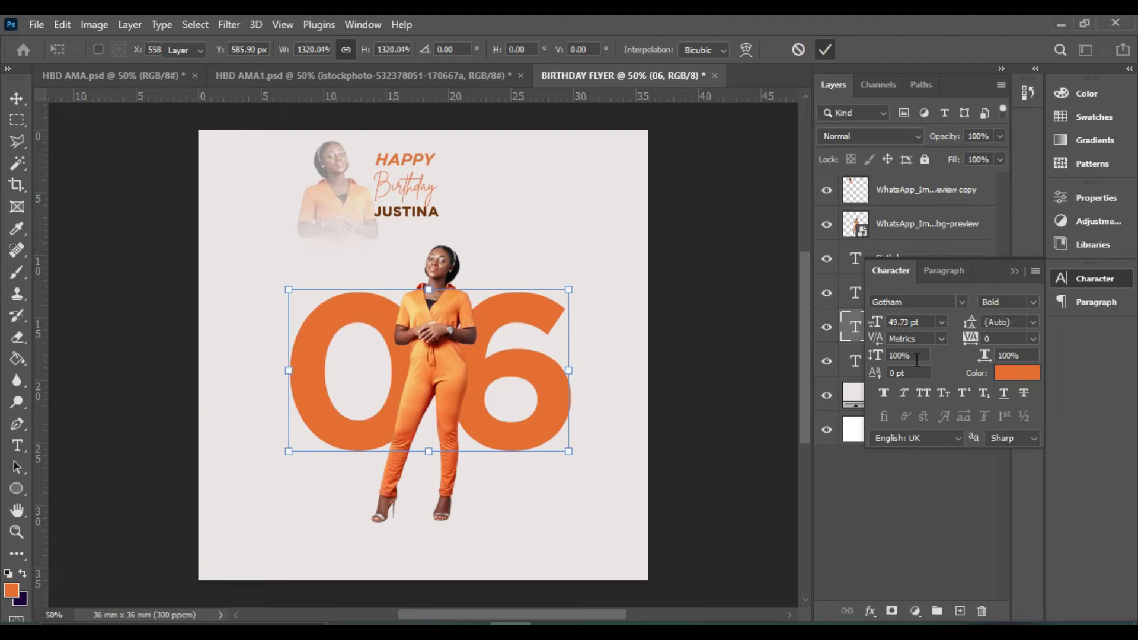
Step: Set the 06 text's font size to 50 pt and shift it slightly up and left
{"action": "left_click", "coordinate": [907, 323]}
{"action": "type", "text": "5"}
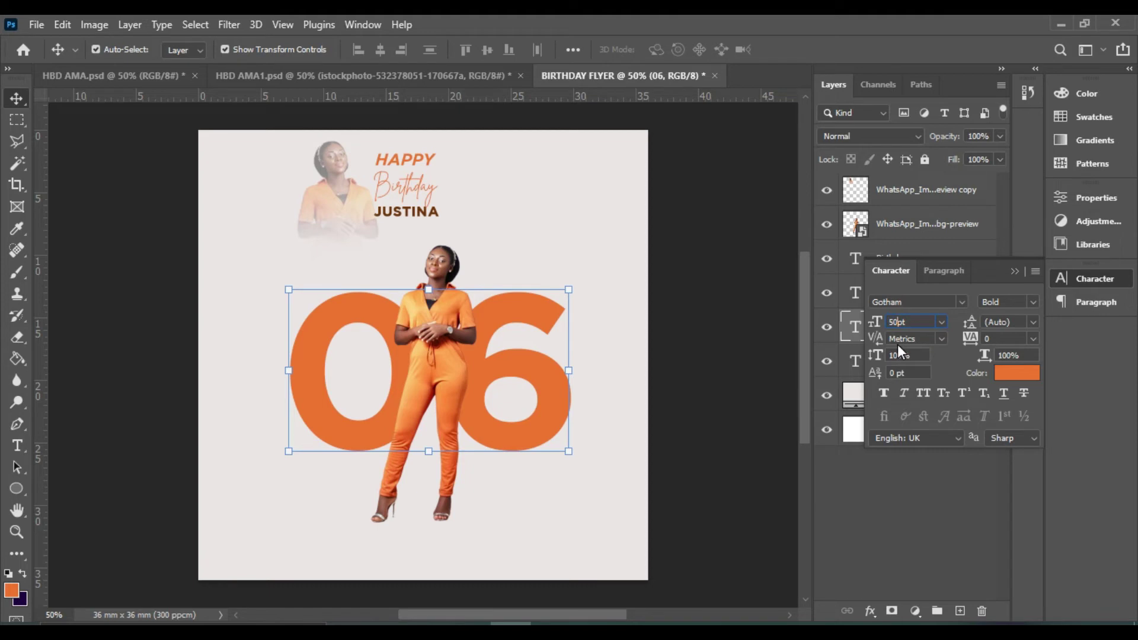
{"action": "type", "text": "0"}
{"action": "left_click_drag", "start_coordinate": [527, 408], "coordinate": [521, 402]}
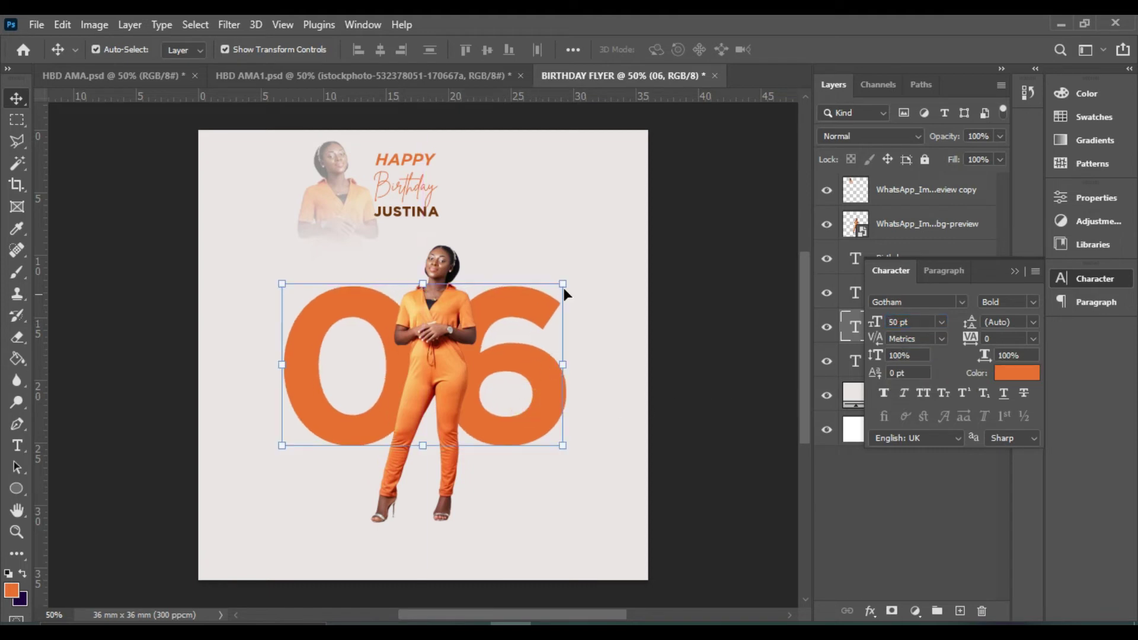
Step: Change the 06 text's font family to Poppins
{"action": "left_click", "coordinate": [963, 303]}
{"action": "key", "text": "Up"}
{"action": "key", "text": "Up"}
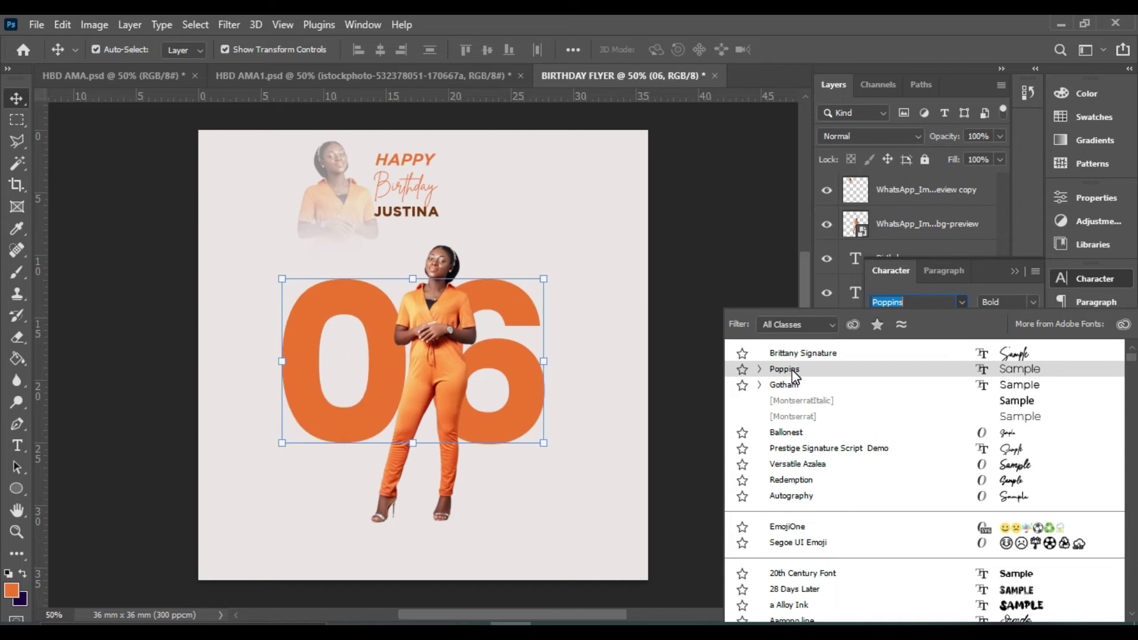
{"action": "left_click", "coordinate": [784, 369]}
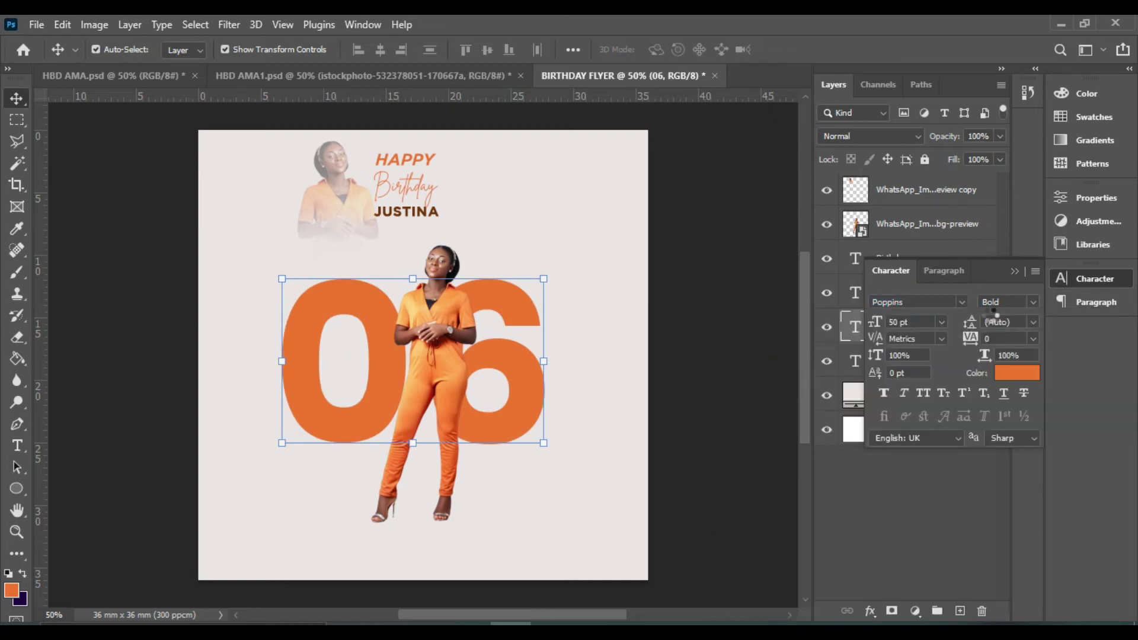
Step: Try the Black font style on the 06 text and restore Bold
{"action": "left_click", "coordinate": [1033, 304]}
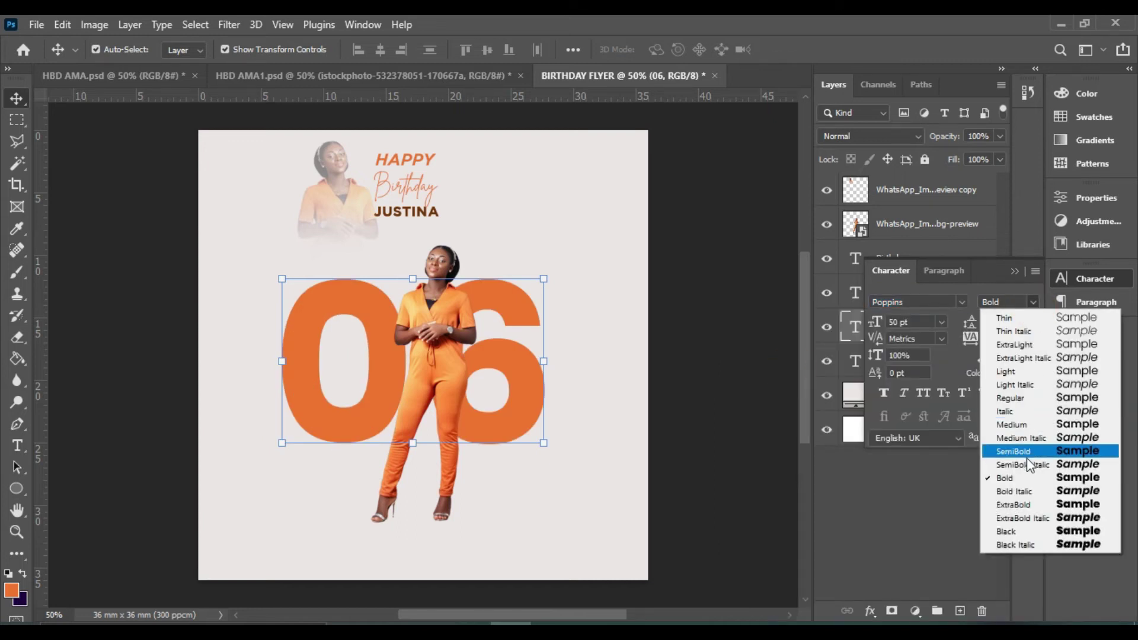
{"action": "left_click", "coordinate": [1015, 532]}
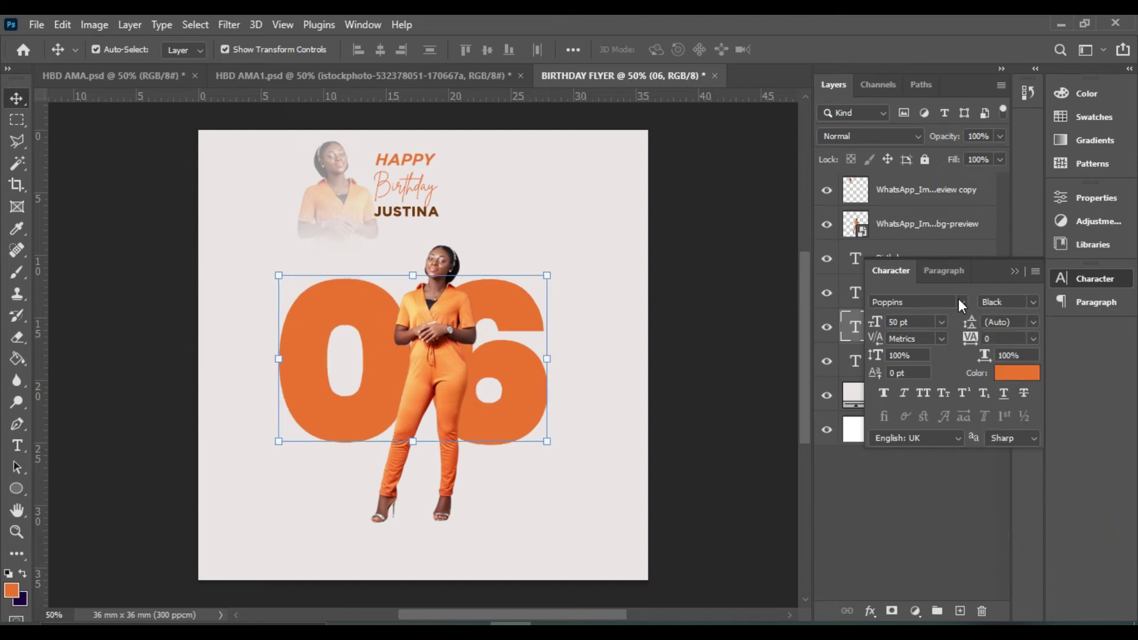
{"action": "left_click", "coordinate": [1029, 301]}
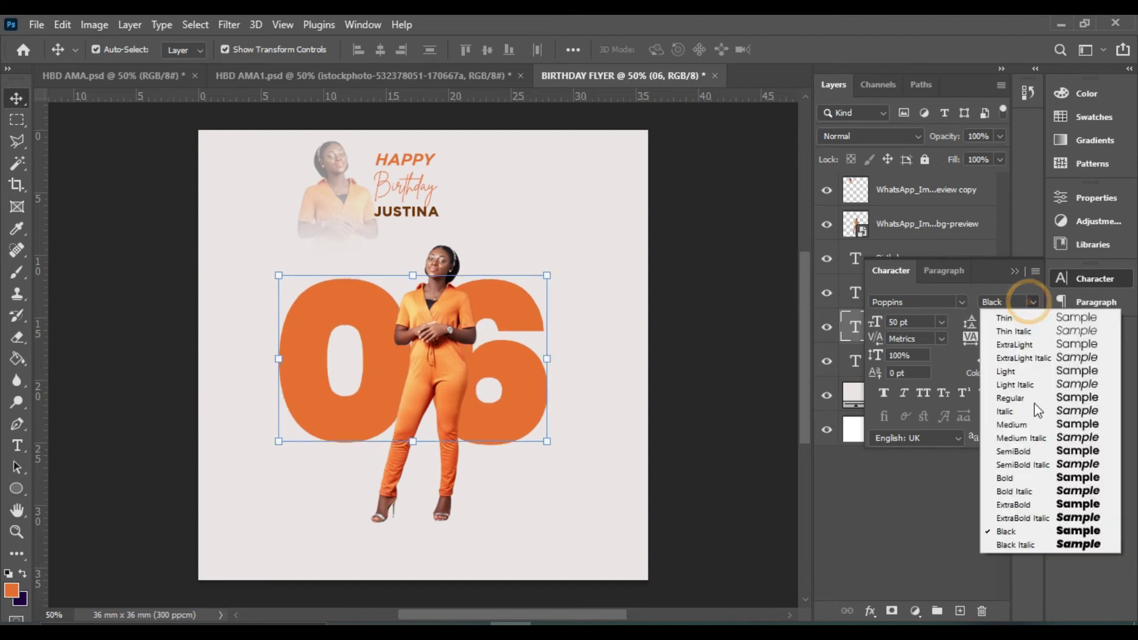
{"action": "left_click", "coordinate": [1030, 478]}
{"action": "left_click", "coordinate": [764, 327]}
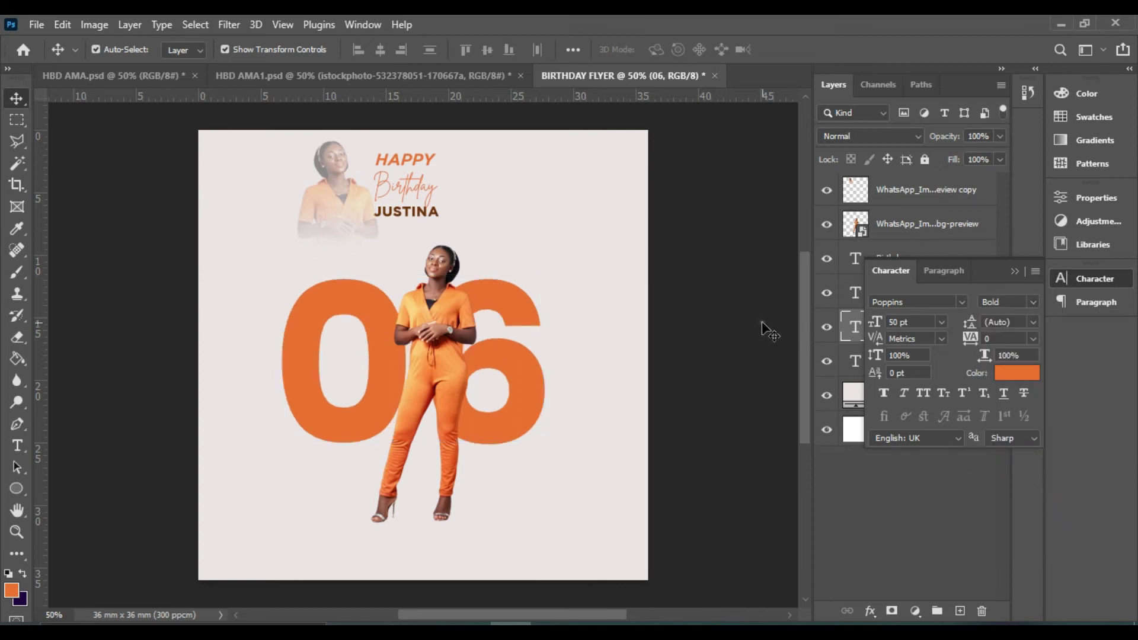
Step: Move the 06 text slightly lower, center it horizontally on the canvas and clear the selection
{"action": "left_click_drag", "start_coordinate": [502, 399], "coordinate": [496, 408]}
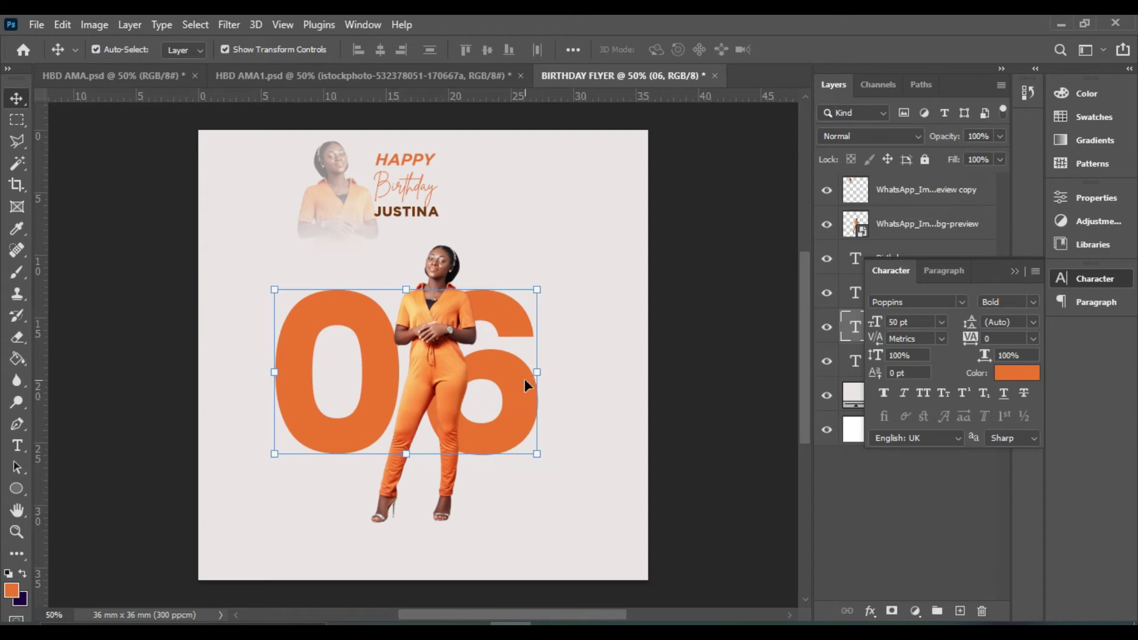
{"action": "key", "text": "ctrl"}
{"action": "key", "text": "ctrl"}
{"action": "key", "text": "ctrl+a"}
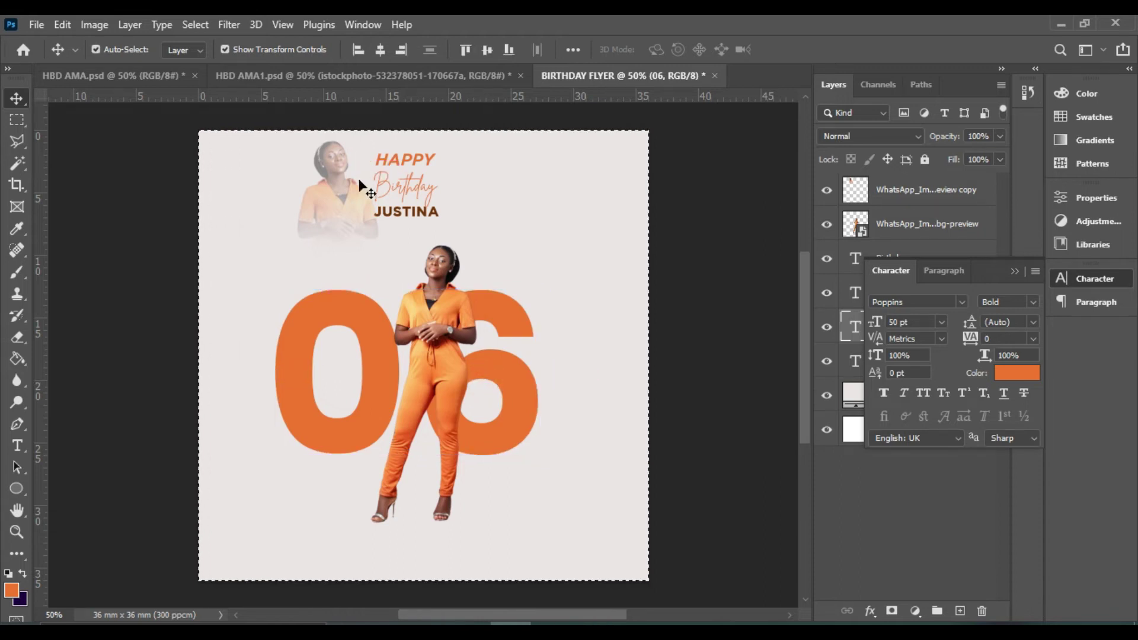
{"action": "left_click", "coordinate": [379, 50]}
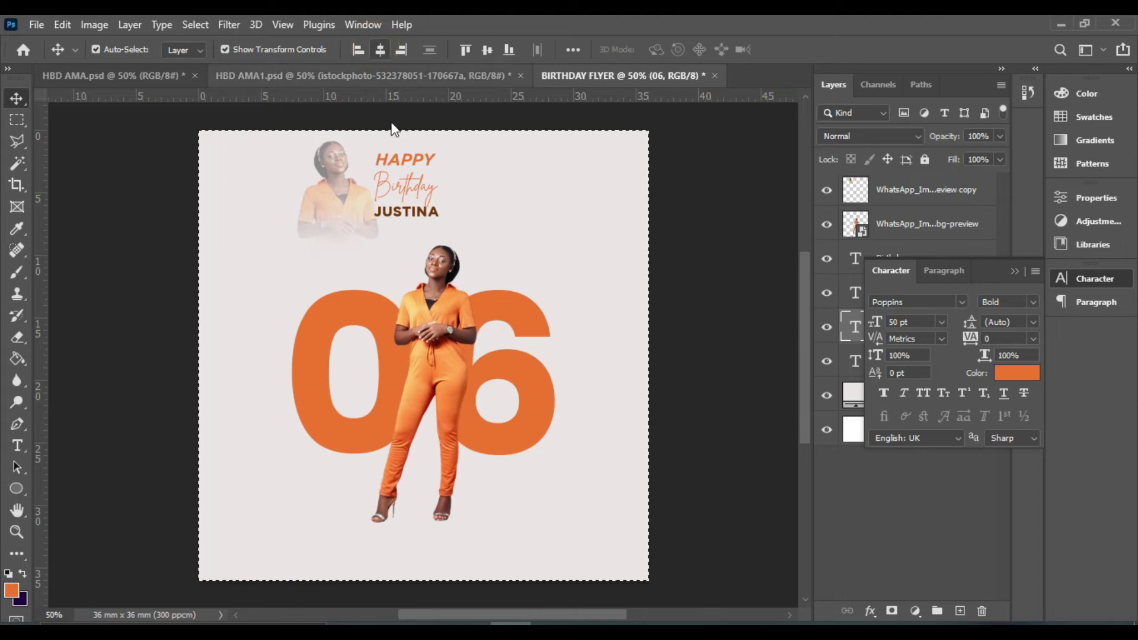
{"action": "key", "text": "ctrl+d"}
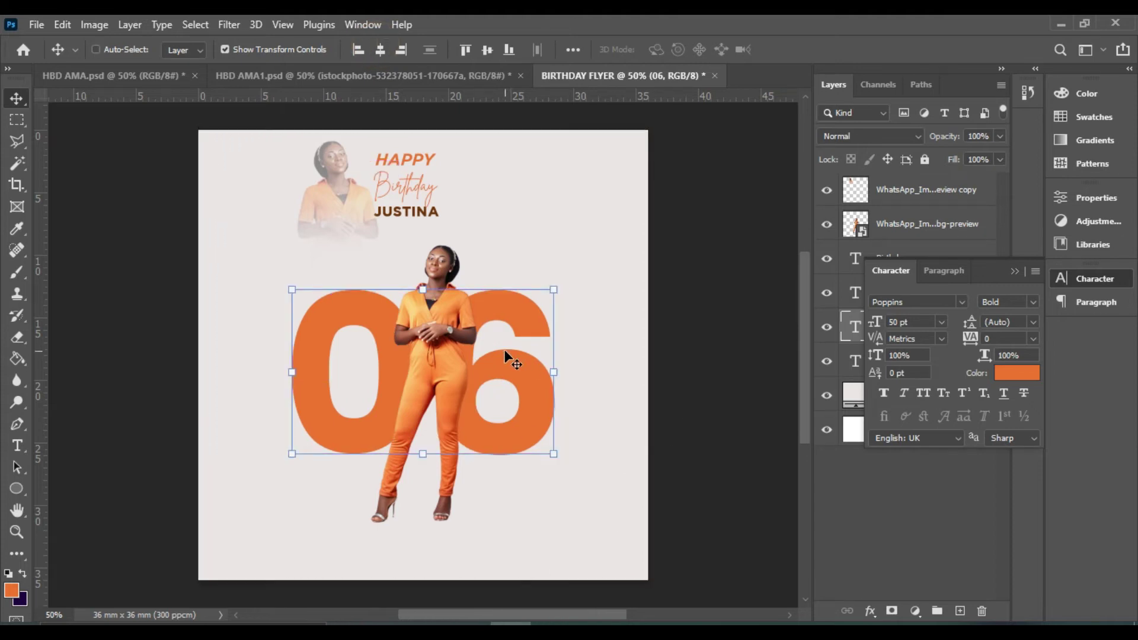
{"action": "left_click", "coordinate": [691, 372]}
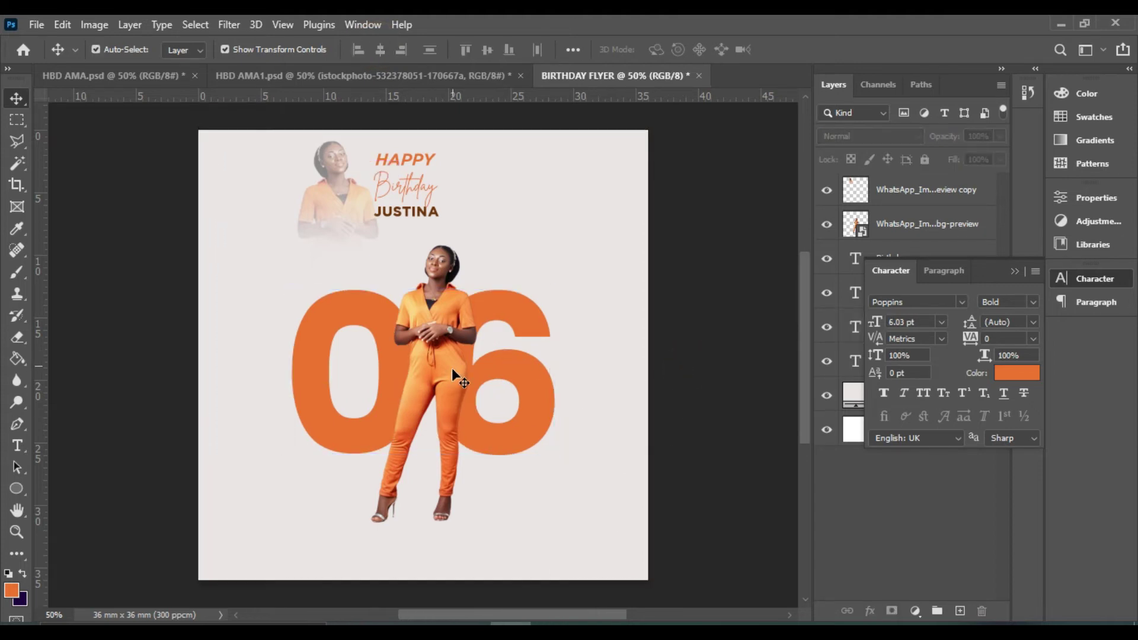
Step: Nudge the 06 text slightly down behind the full-length figure
{"action": "left_click", "coordinate": [516, 401]}
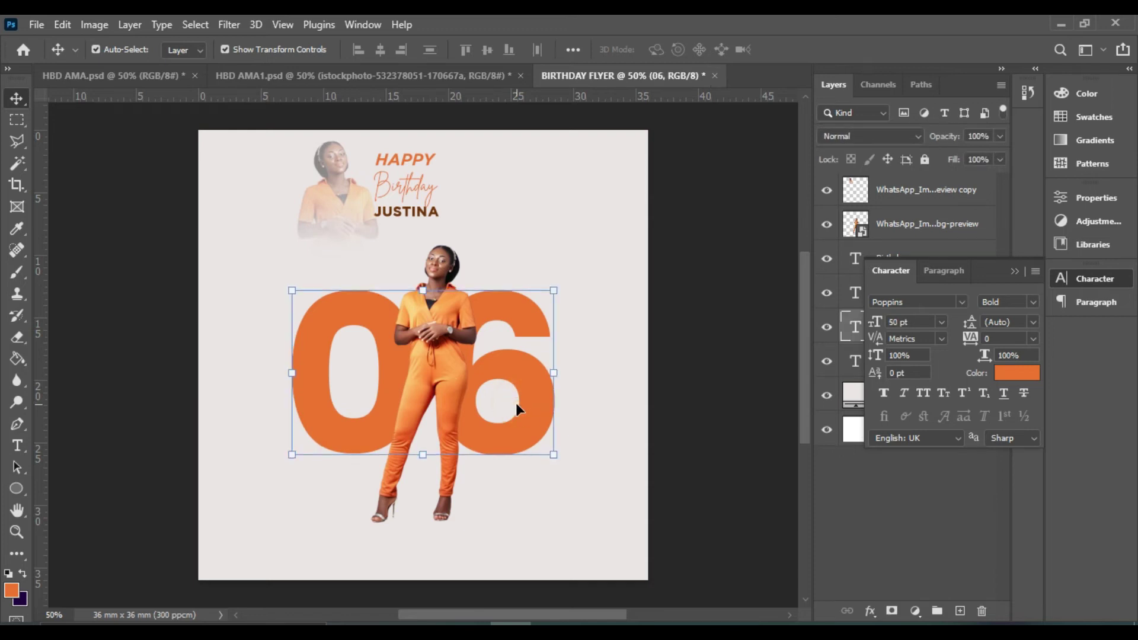
{"action": "left_click", "coordinate": [729, 401]}
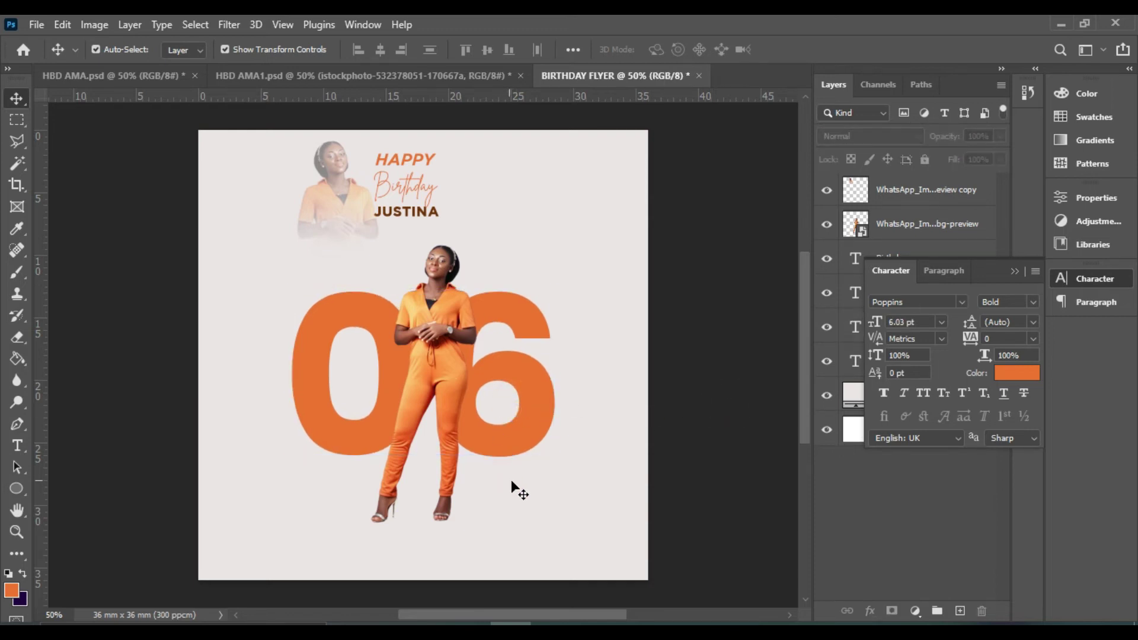
{"action": "left_click", "coordinate": [493, 381]}
{"action": "left_click", "coordinate": [444, 393]}
{"action": "left_click", "coordinate": [560, 447]}
{"action": "left_click", "coordinate": [501, 431]}
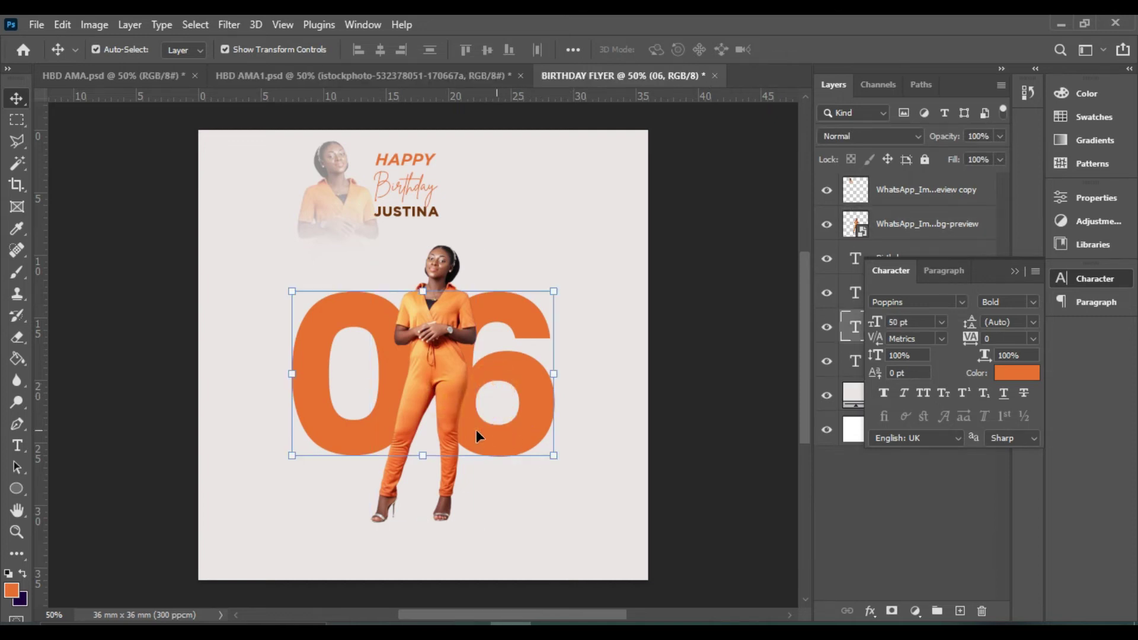
{"action": "left_click", "coordinate": [550, 520]}
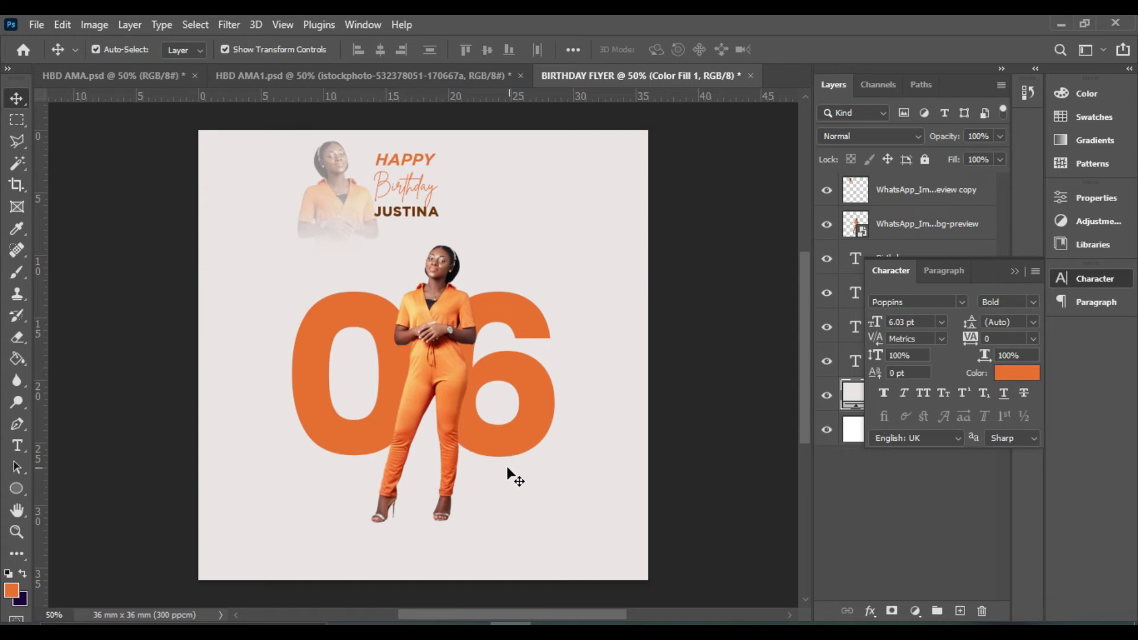
{"action": "left_click", "coordinate": [388, 511]}
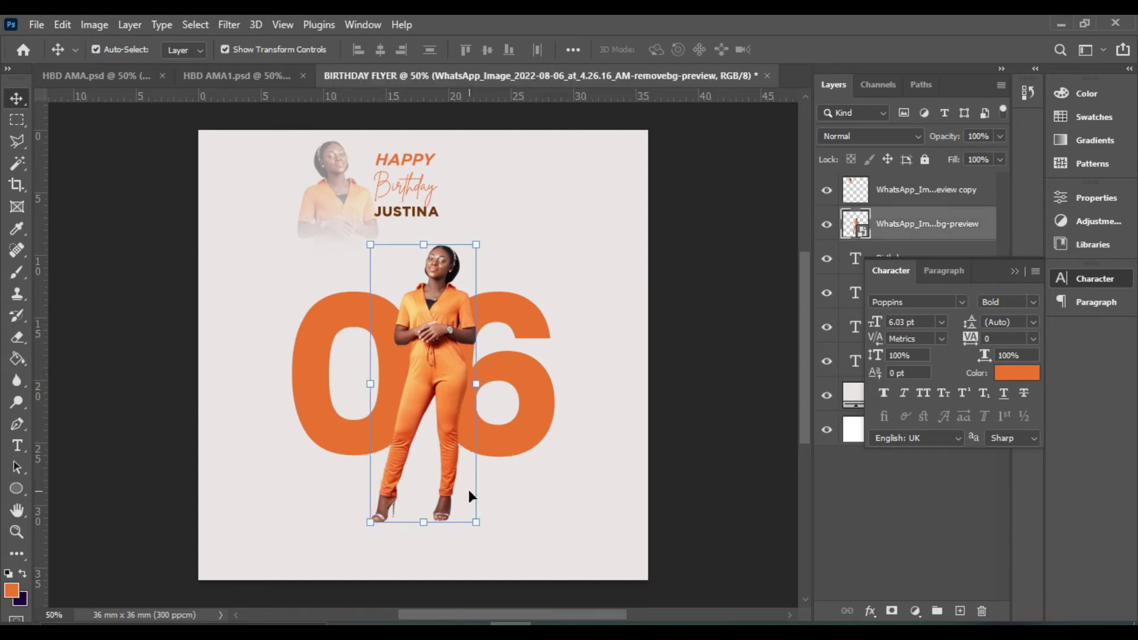
{"action": "left_click", "coordinate": [605, 547]}
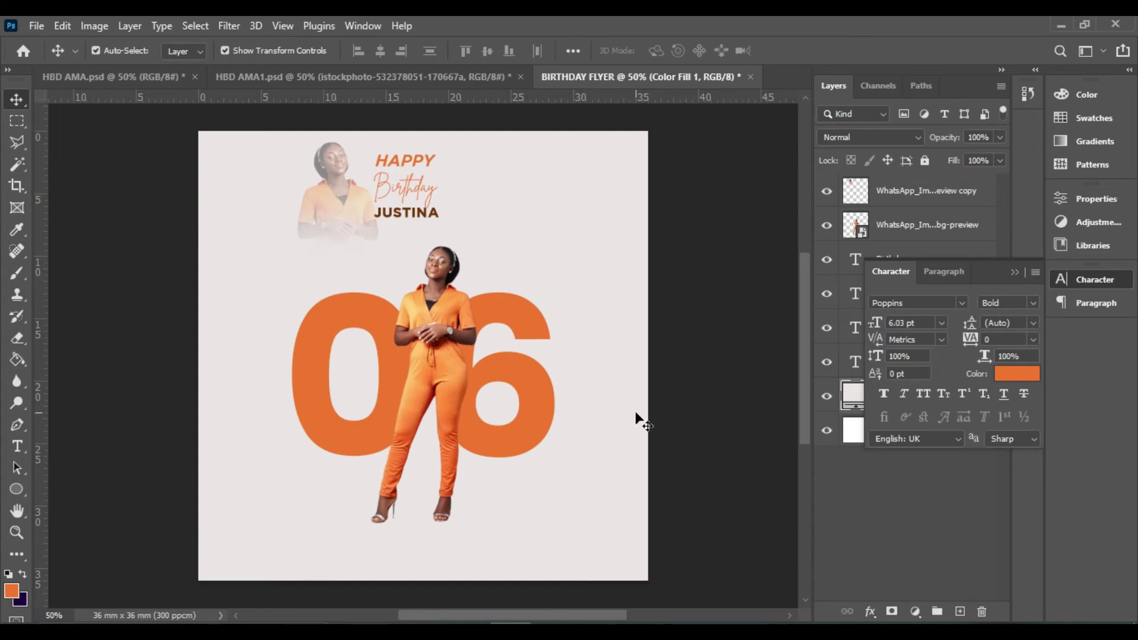
Step: Draw a flat ellipse about 148 px wide and 16 px high directly above the Color Fill 1 layer, beside the figure's feet
{"action": "left_click", "coordinate": [1013, 272]}
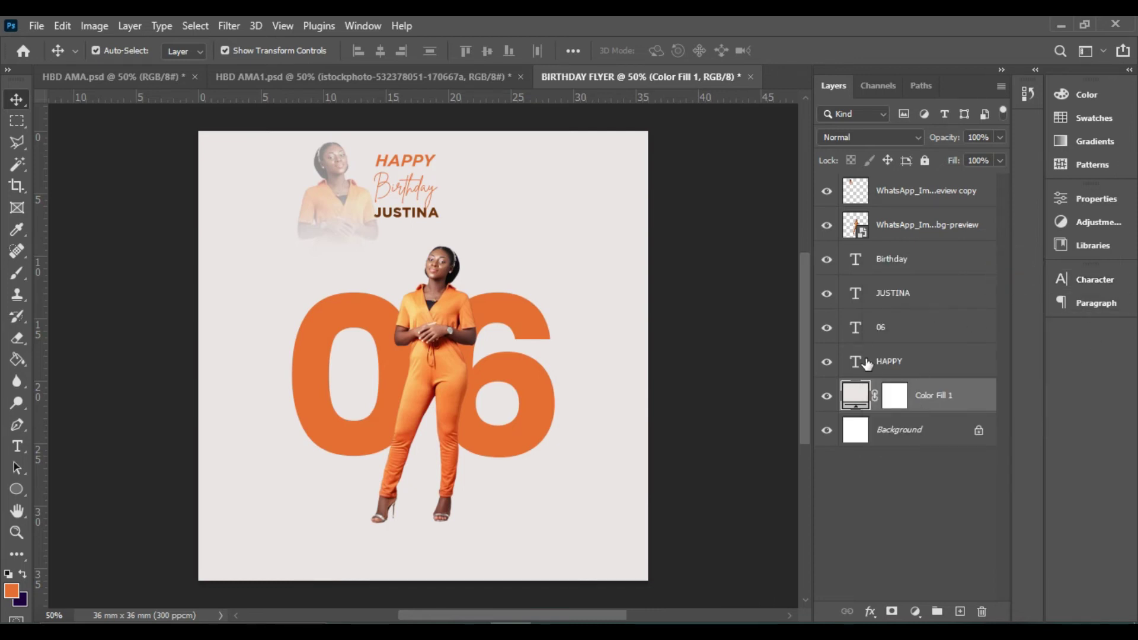
{"action": "left_click", "coordinate": [893, 326]}
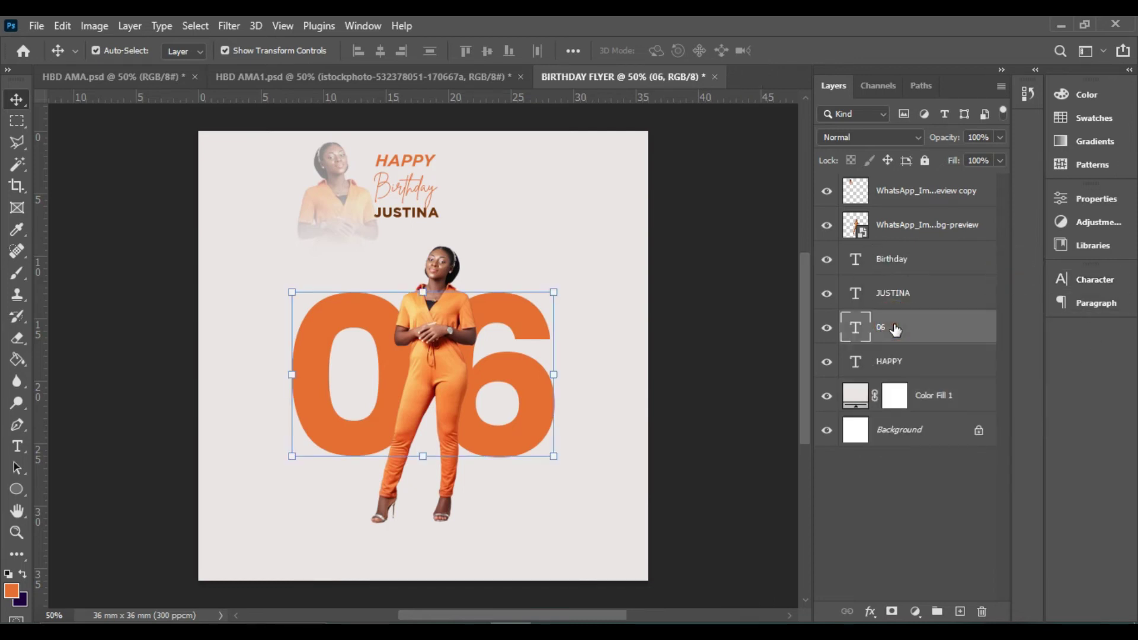
{"action": "left_click", "coordinate": [923, 398]}
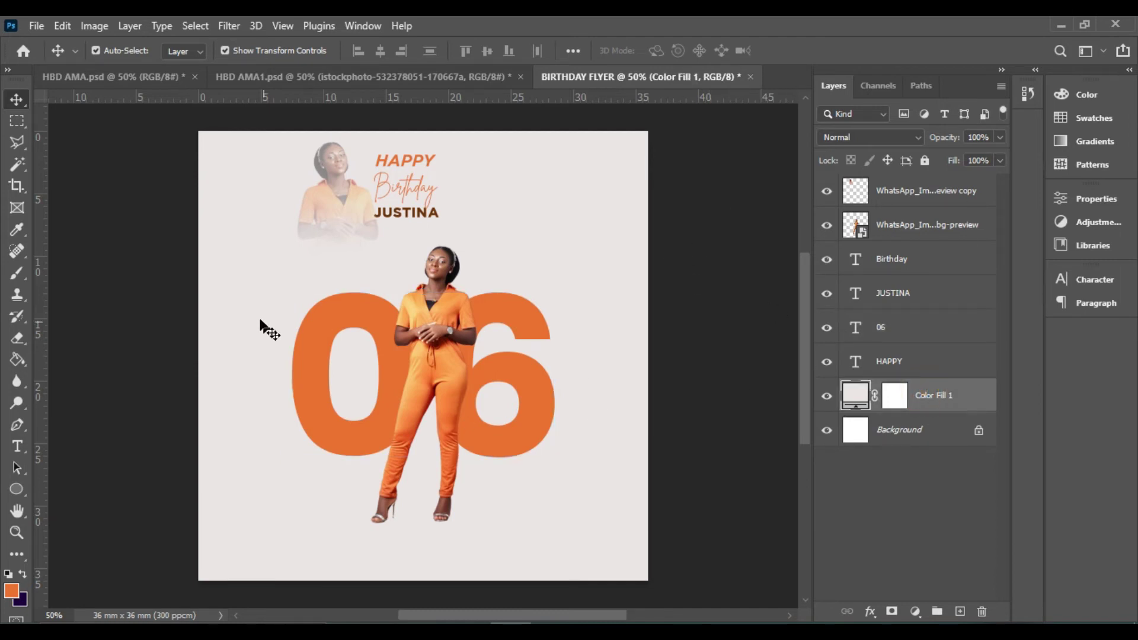
{"action": "left_click", "coordinate": [16, 489]}
{"action": "right_click", "coordinate": [16, 490]}
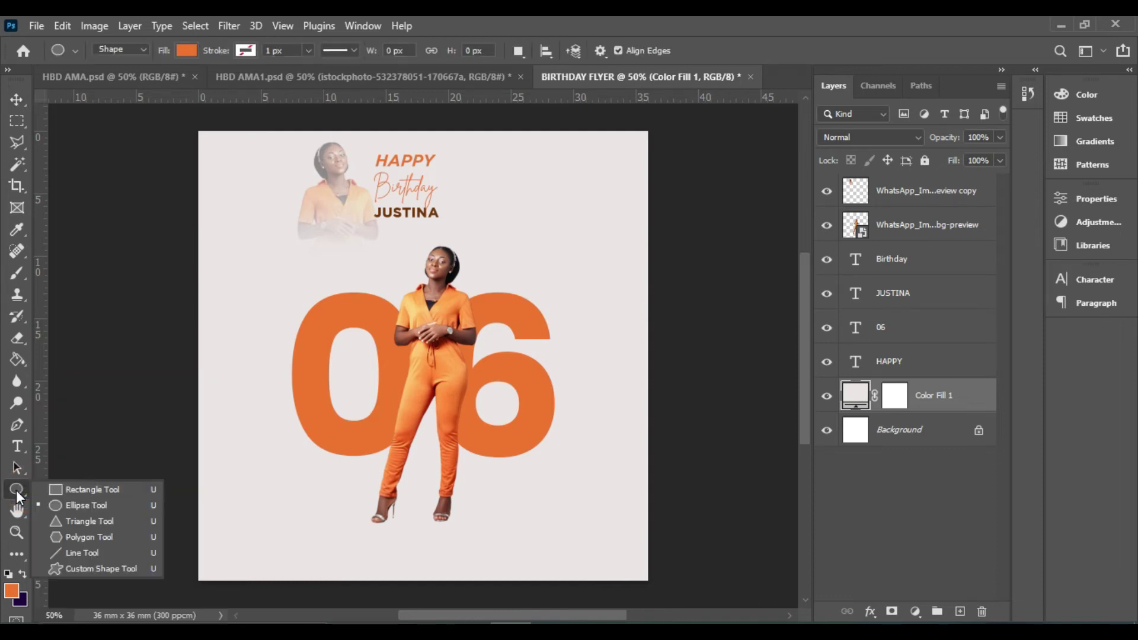
{"action": "left_click", "coordinate": [89, 506]}
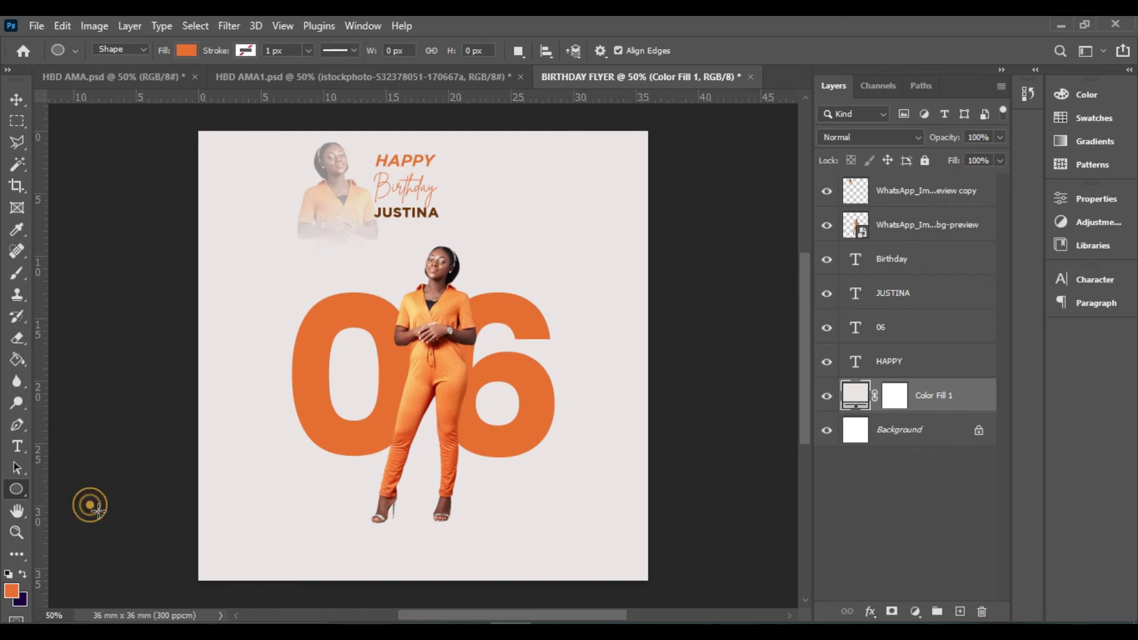
{"action": "left_click_drag", "start_coordinate": [302, 520], "coordinate": [363, 525]}
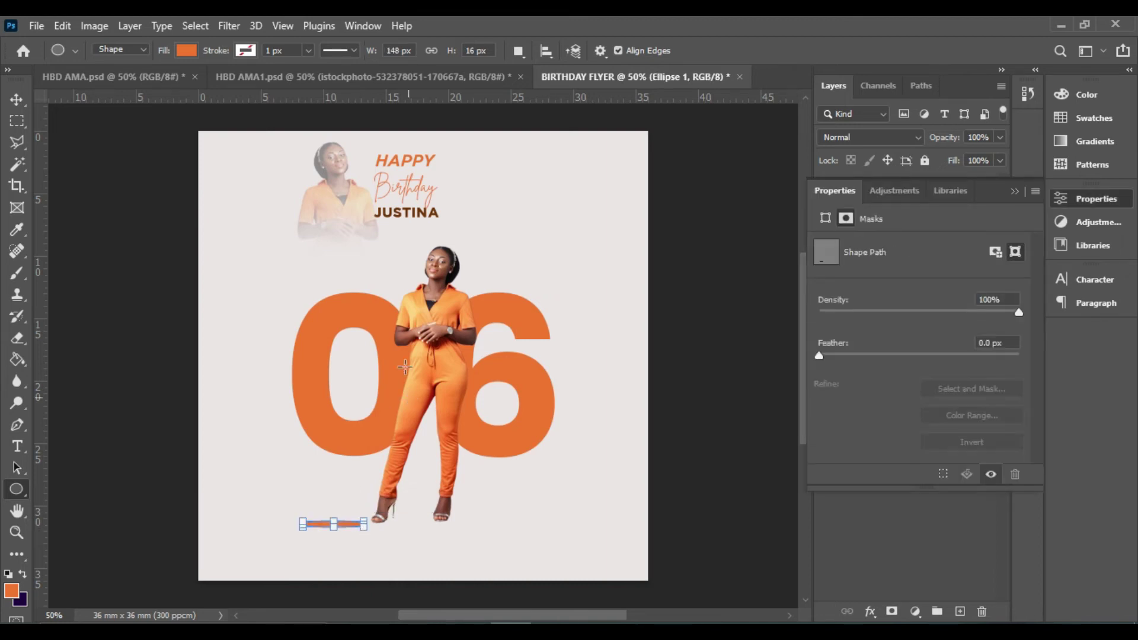
Step: Set the ellipse's fill color to black (000000)
{"action": "left_click", "coordinate": [184, 50]}
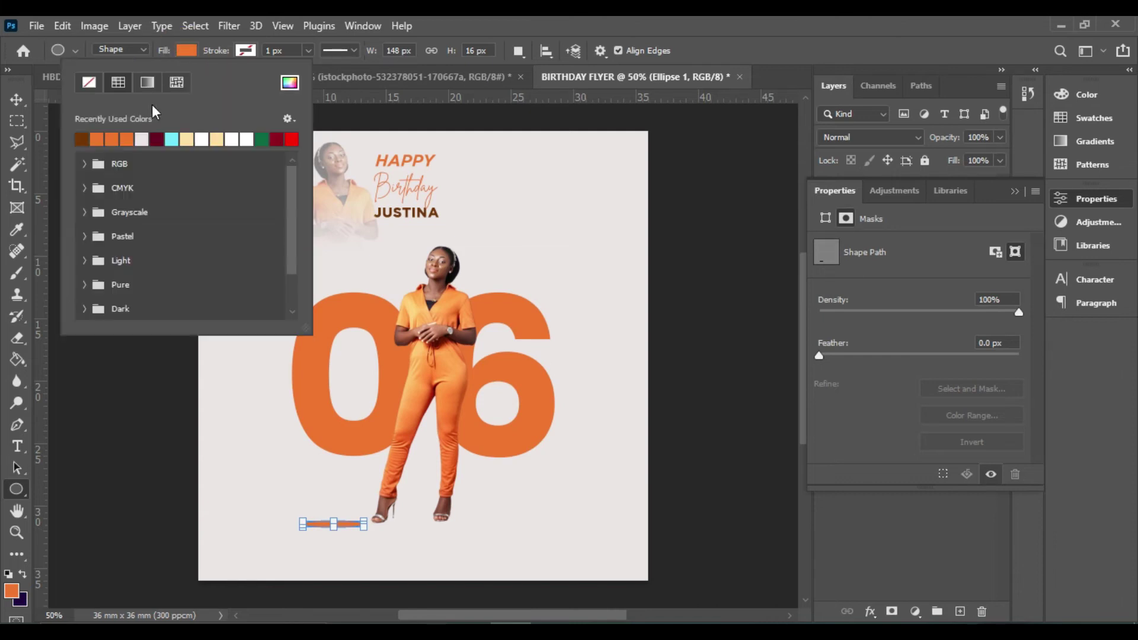
{"action": "left_click", "coordinate": [290, 82]}
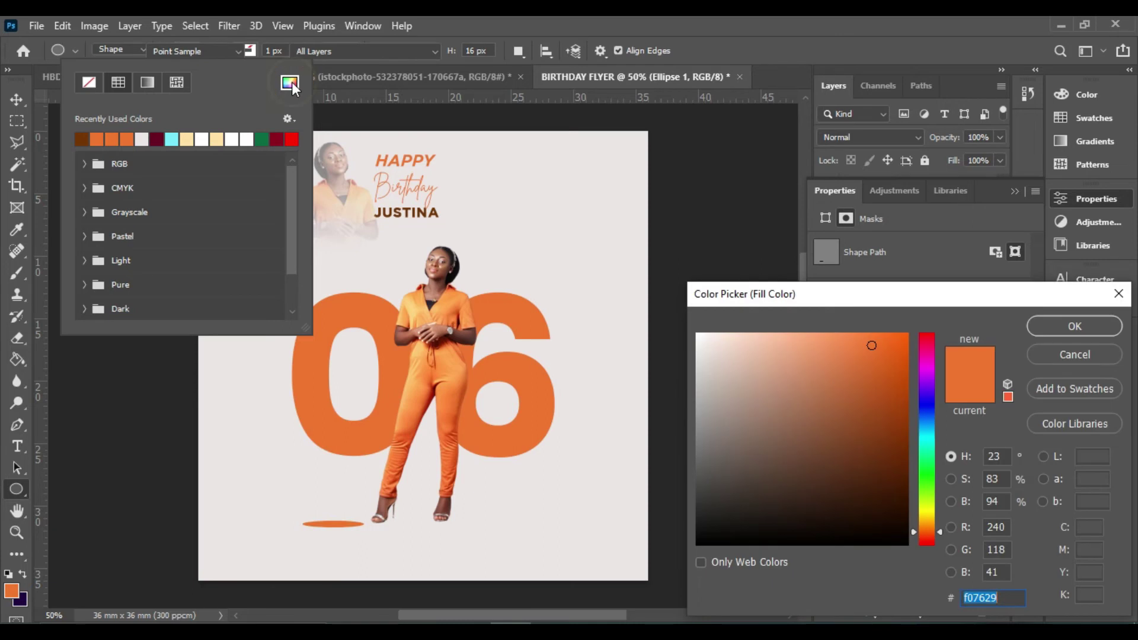
{"action": "left_click_drag", "start_coordinate": [897, 490], "coordinate": [939, 565]}
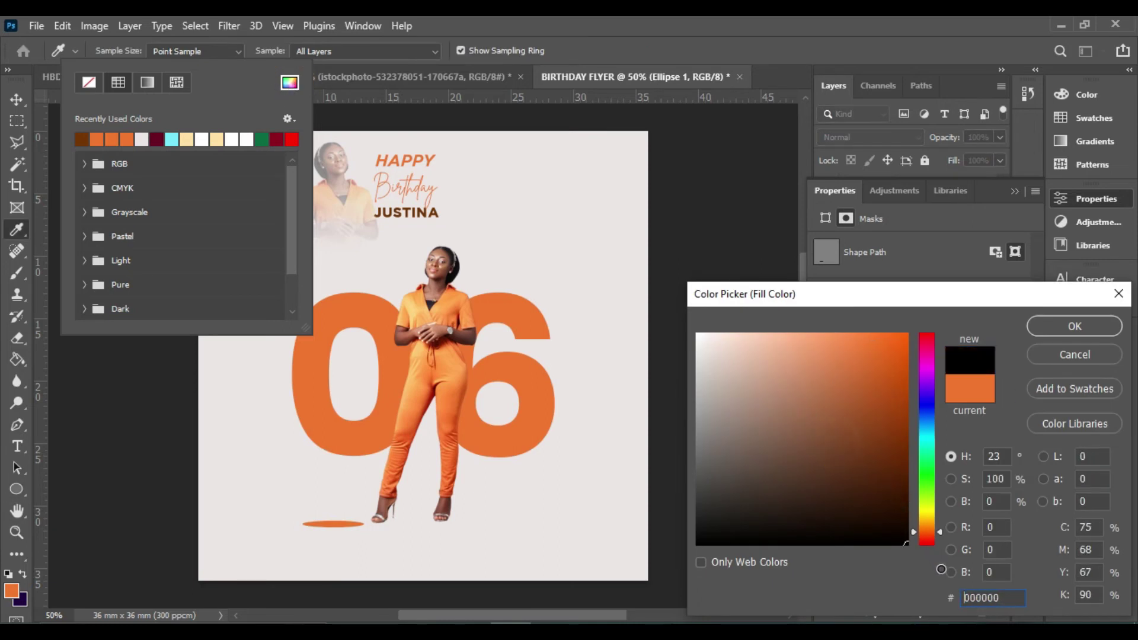
{"action": "left_click", "coordinate": [1058, 326]}
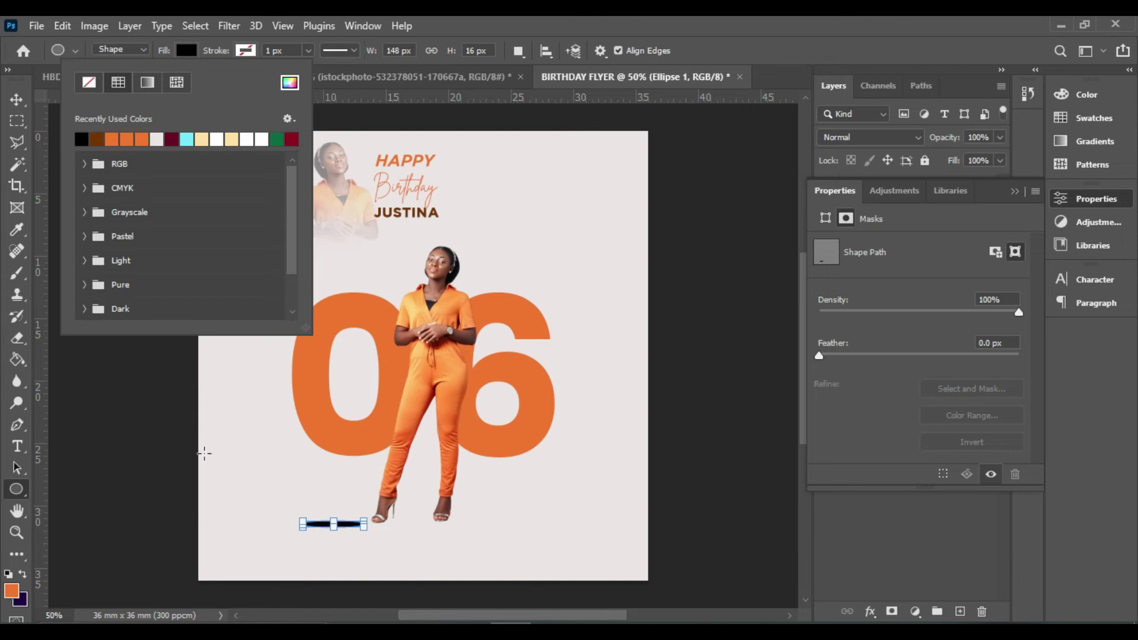
Step: Scale the black ellipse down slightly and position it just beneath the 0 of the 06 text
{"action": "left_click", "coordinate": [16, 99]}
{"action": "left_click", "coordinate": [16, 99]}
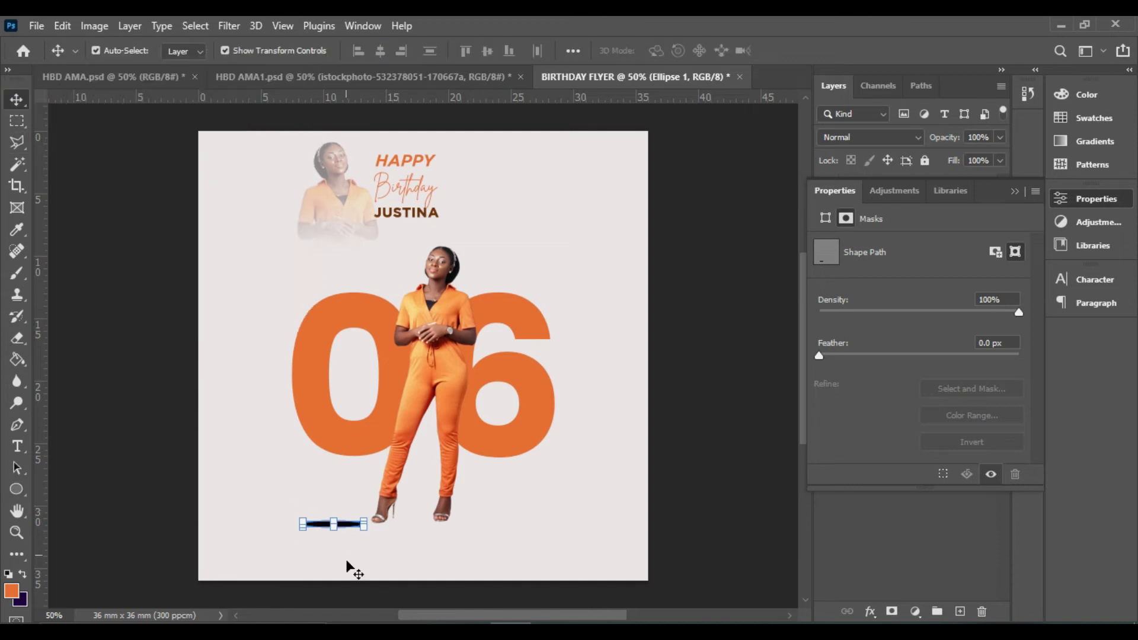
{"action": "left_click_drag", "start_coordinate": [336, 517], "coordinate": [368, 464]}
{"action": "double_click", "coordinate": [335, 525]}
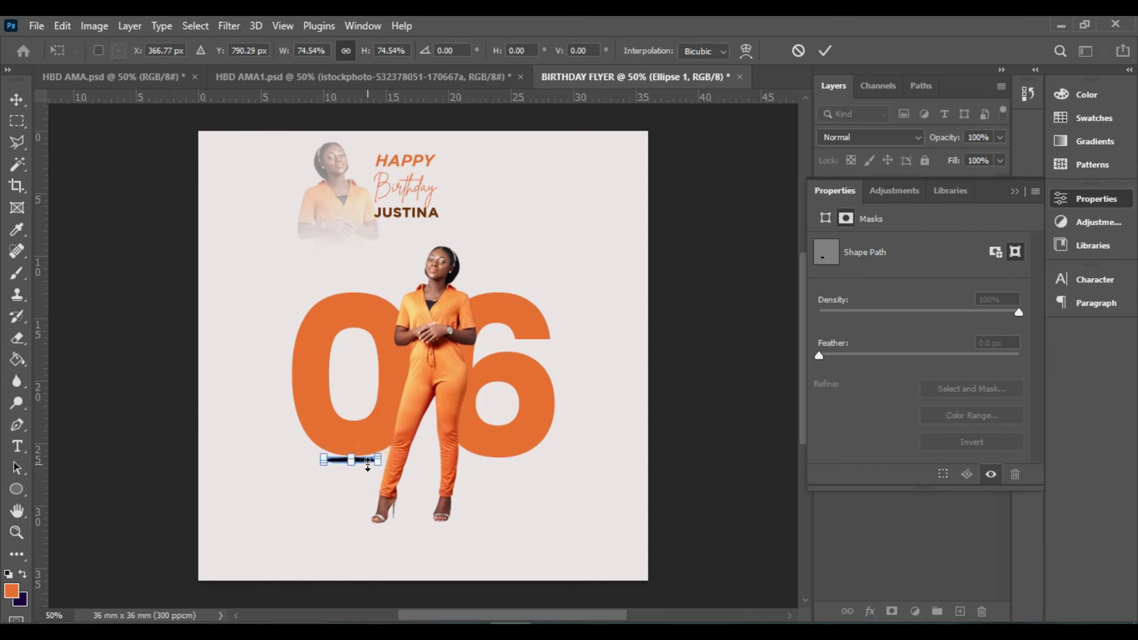
{"action": "left_click", "coordinate": [825, 49]}
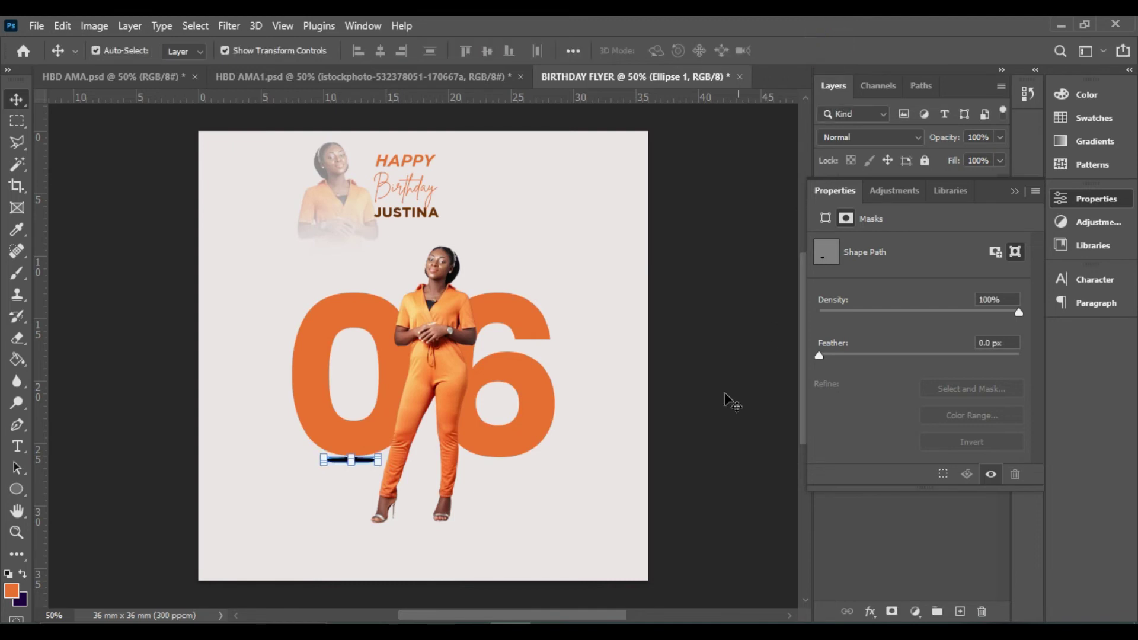
{"action": "key", "text": "Down"}
{"action": "key", "text": "Right"}
{"action": "key", "text": "Right"}
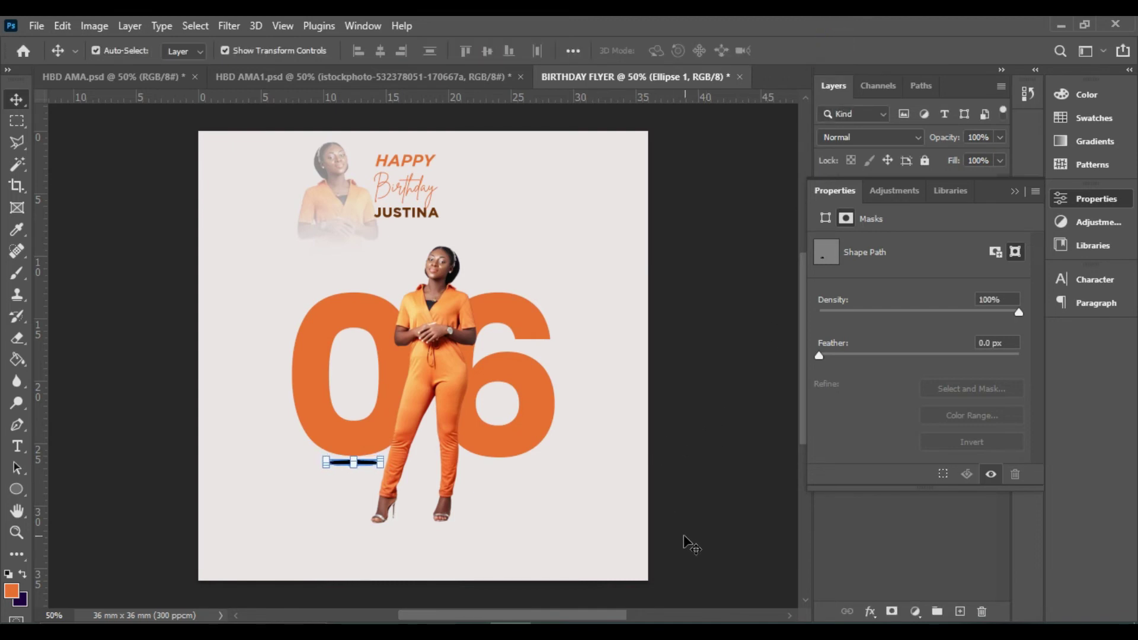
Step: Rasterize the black ellipse's layer and apply a Gaussian Blur with a 9.8 px radius to it
{"action": "left_click", "coordinate": [1015, 191]}
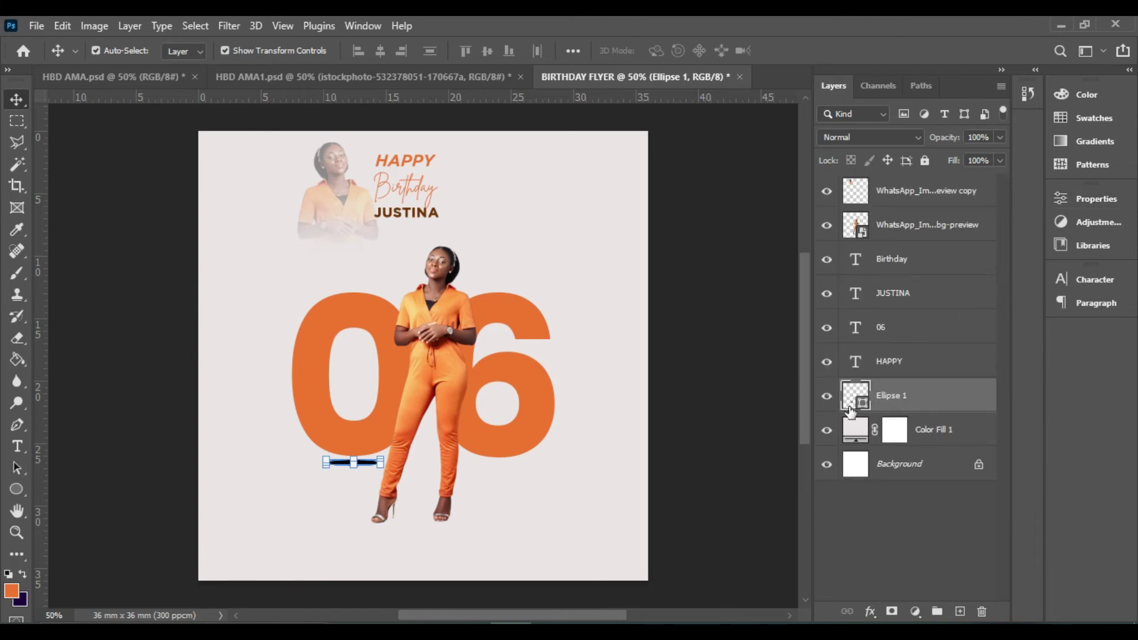
{"action": "right_click", "coordinate": [893, 403]}
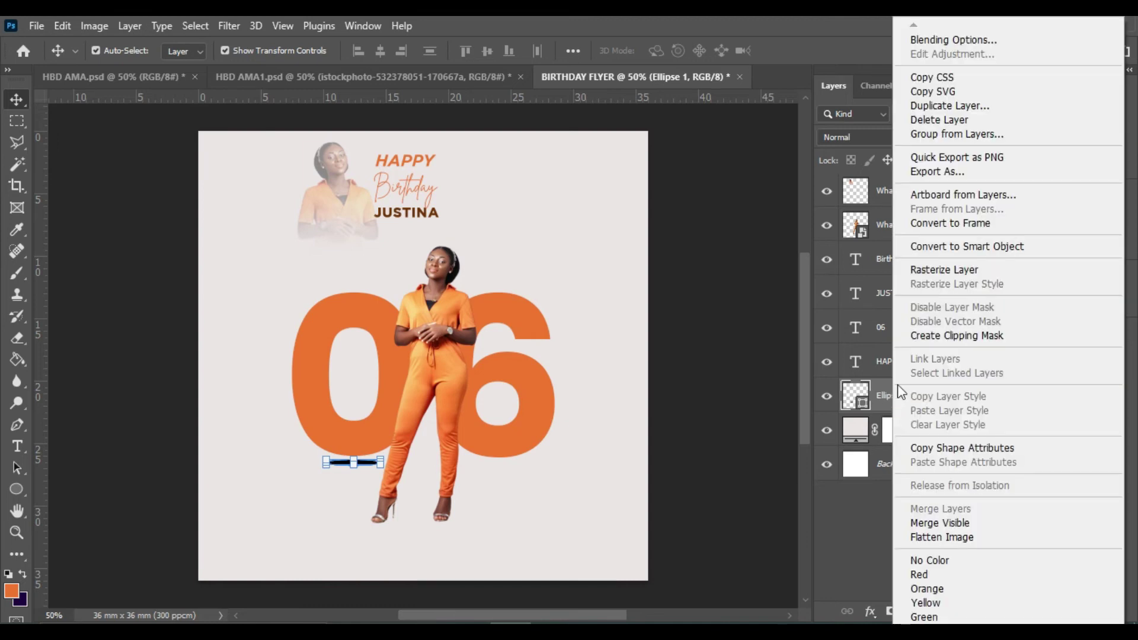
{"action": "left_click", "coordinate": [936, 272]}
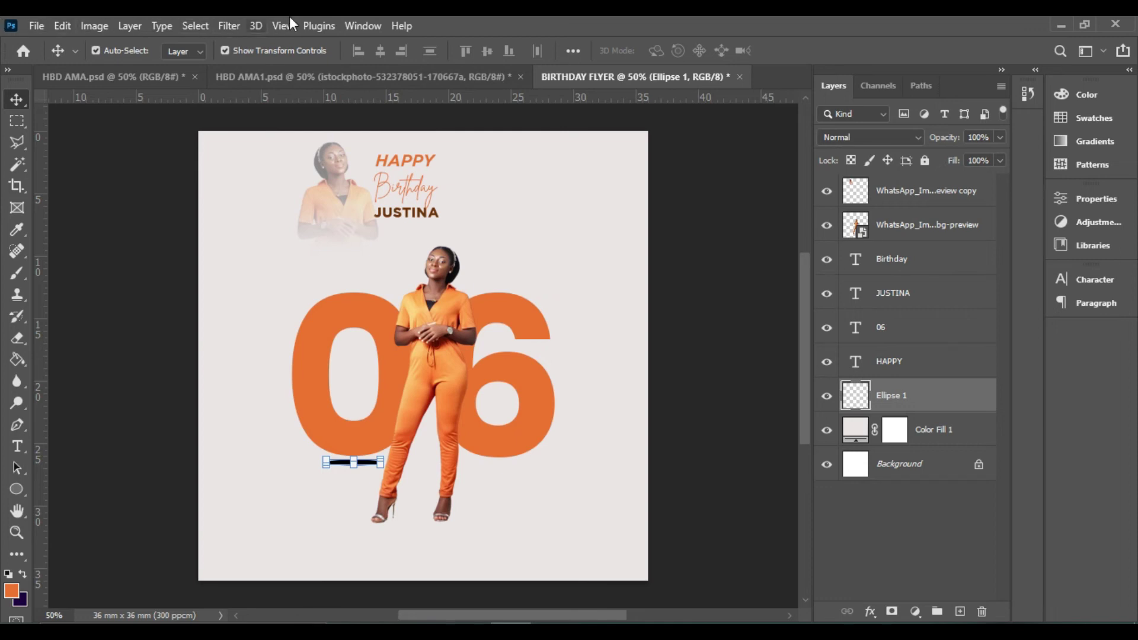
{"action": "left_click", "coordinate": [228, 21]}
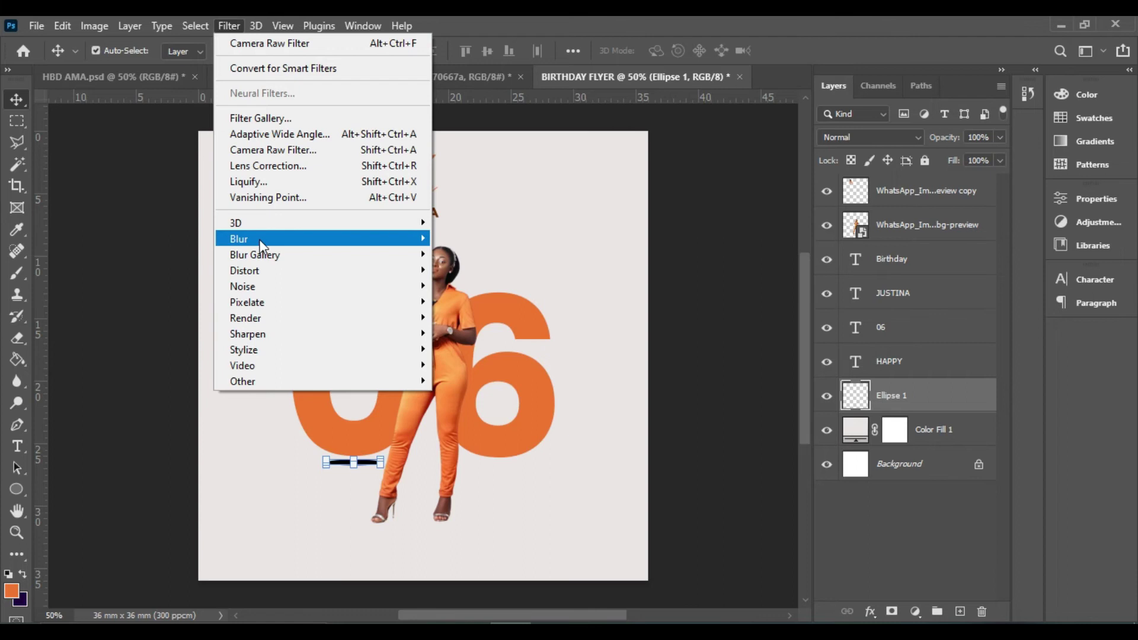
{"action": "mouse_move", "coordinate": [259, 240]}
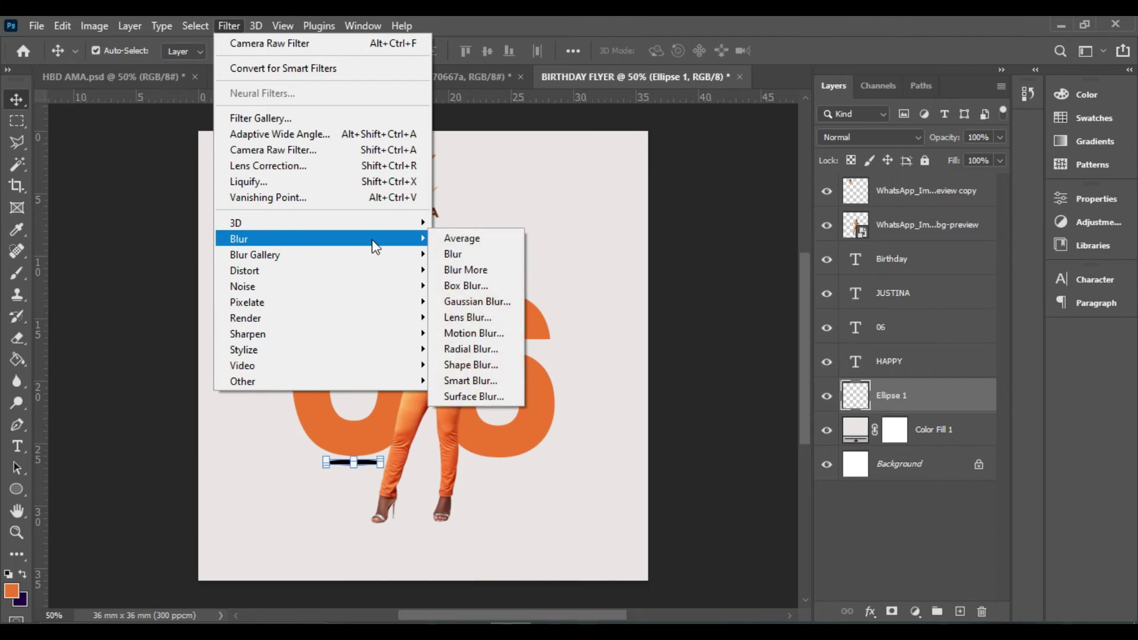
{"action": "left_click", "coordinate": [477, 302]}
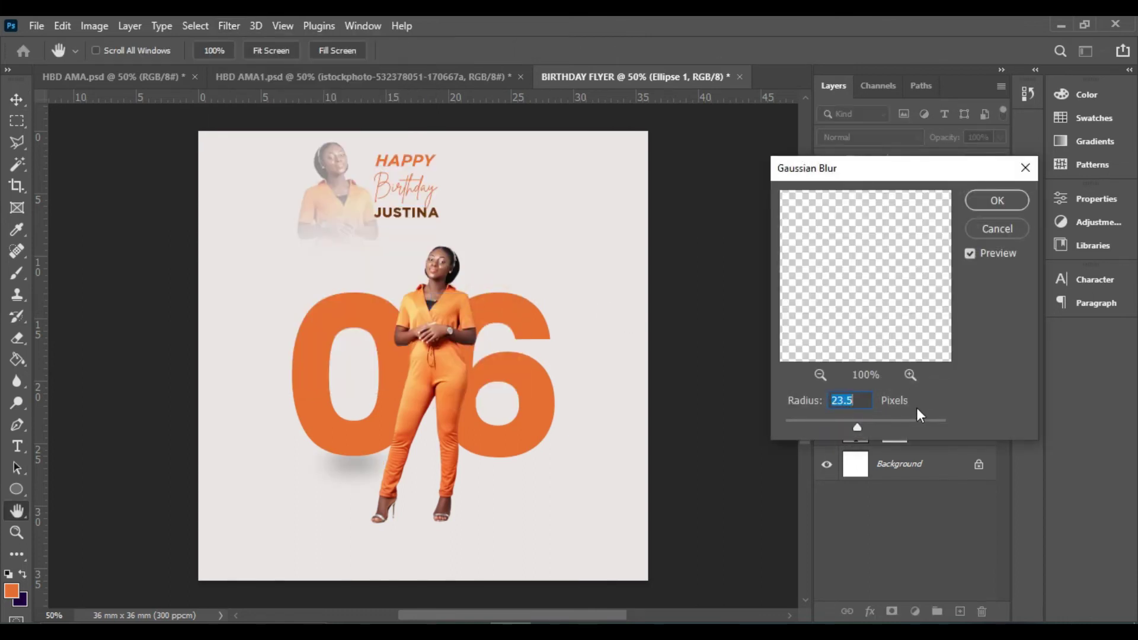
{"action": "left_click_drag", "start_coordinate": [848, 425], "coordinate": [843, 425]}
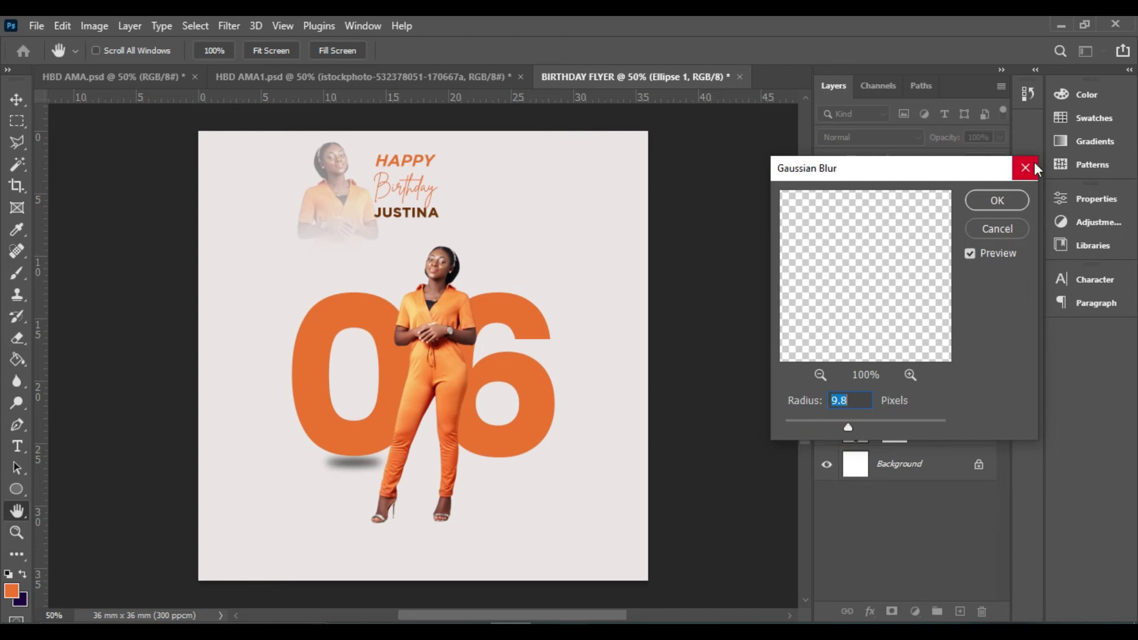
{"action": "left_click", "coordinate": [997, 200]}
Step: Nudge the blurred shadow slightly up beneath the 0 and place a duplicate of it beneath the 6
{"action": "key", "text": "v"}
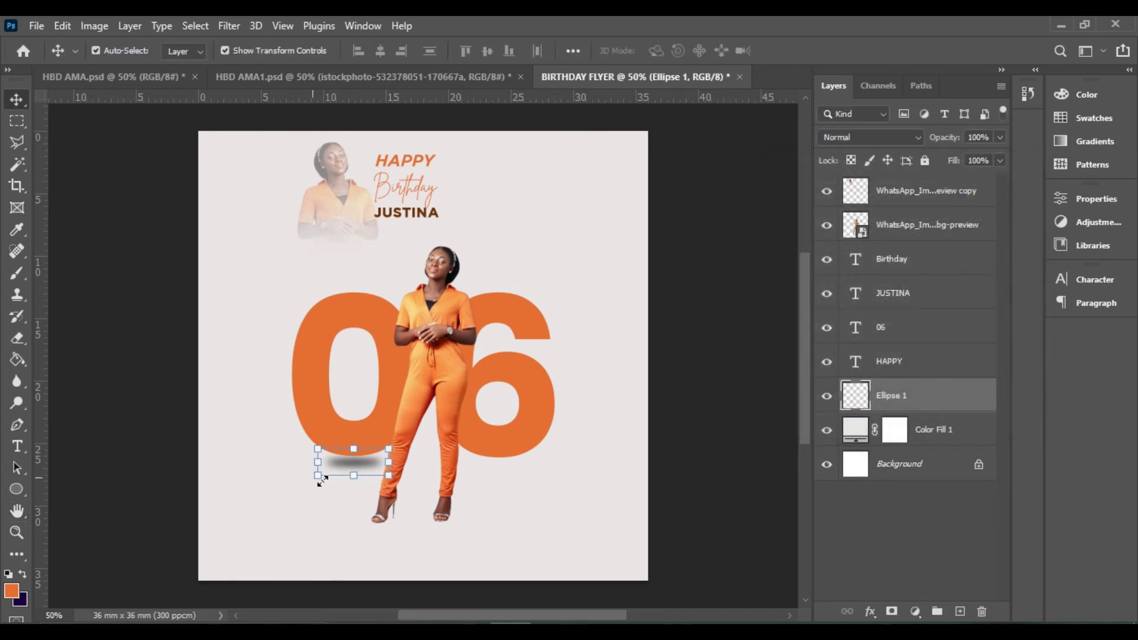
{"action": "key", "text": "Up"}
{"action": "key", "text": "Up"}
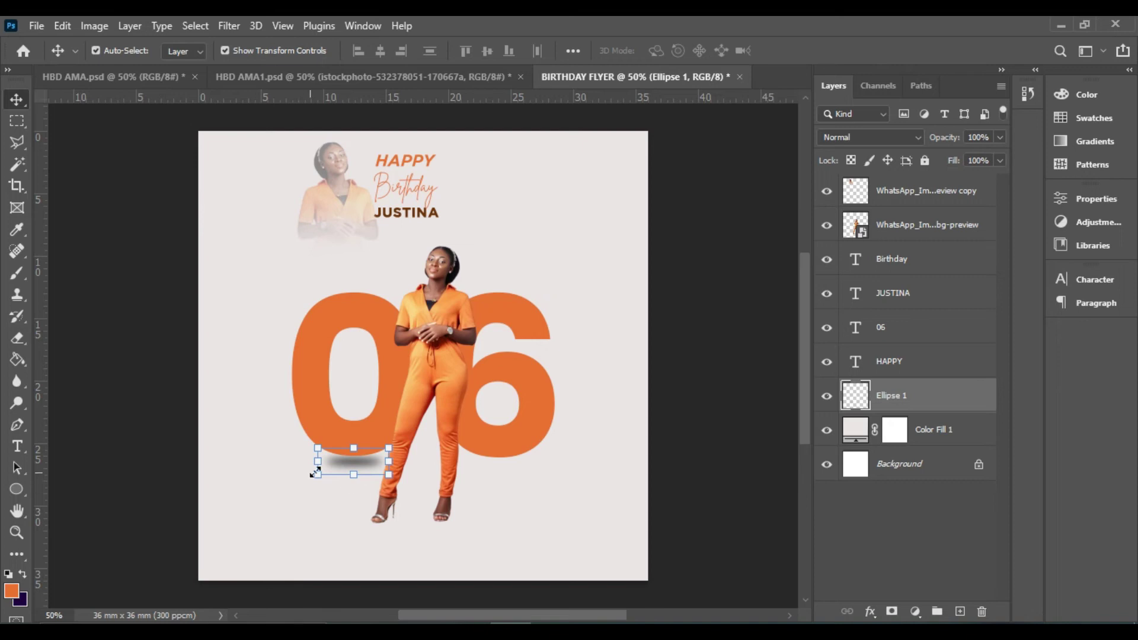
{"action": "key", "text": "ctrl+j"}
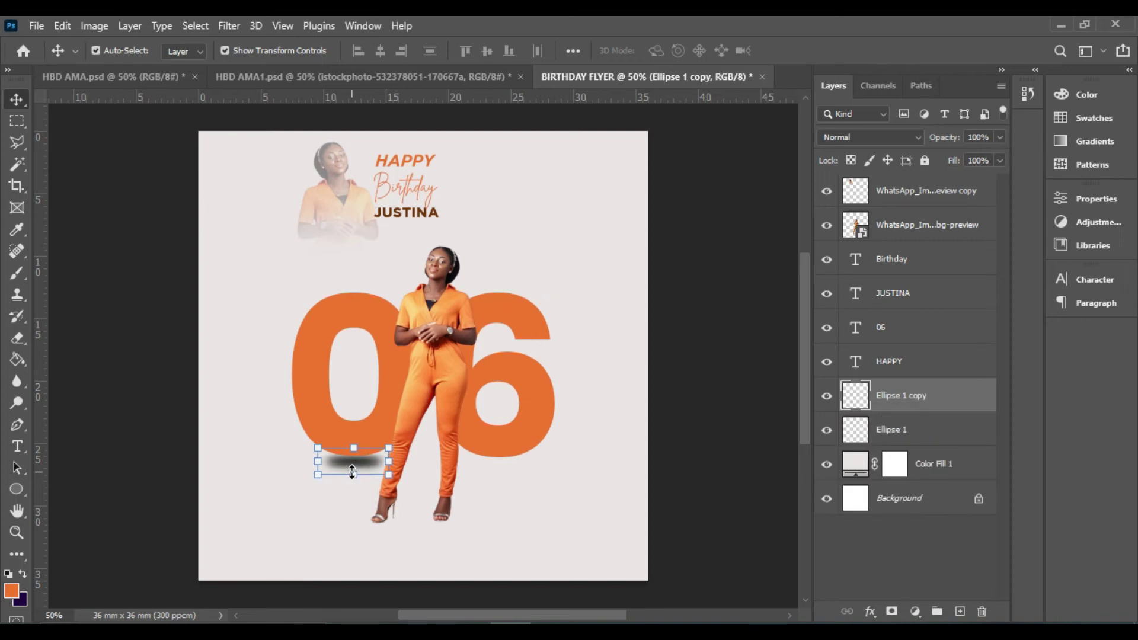
{"action": "left_click_drag", "start_coordinate": [360, 470], "coordinate": [514, 473]}
{"action": "left_click", "coordinate": [702, 461]}
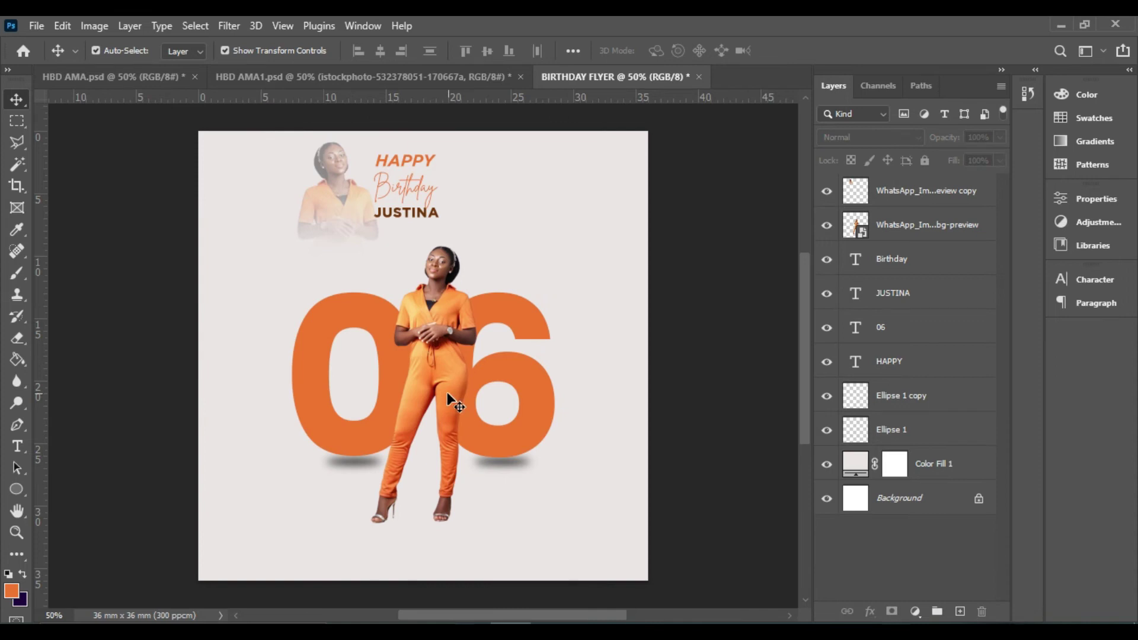
Step: Draw a flat ellipse about 69 px wide and 11 px high under the figure's left-hand shoe, above the full-length photo's layer
{"action": "left_click", "coordinate": [389, 503]}
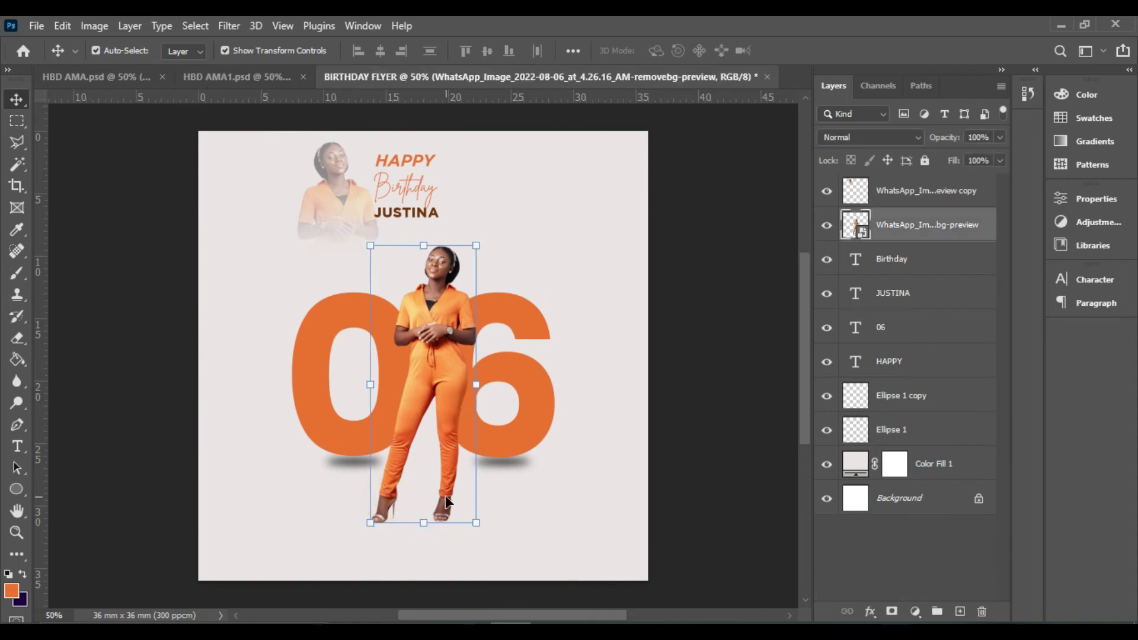
{"action": "key", "text": "ctrl+plus"}
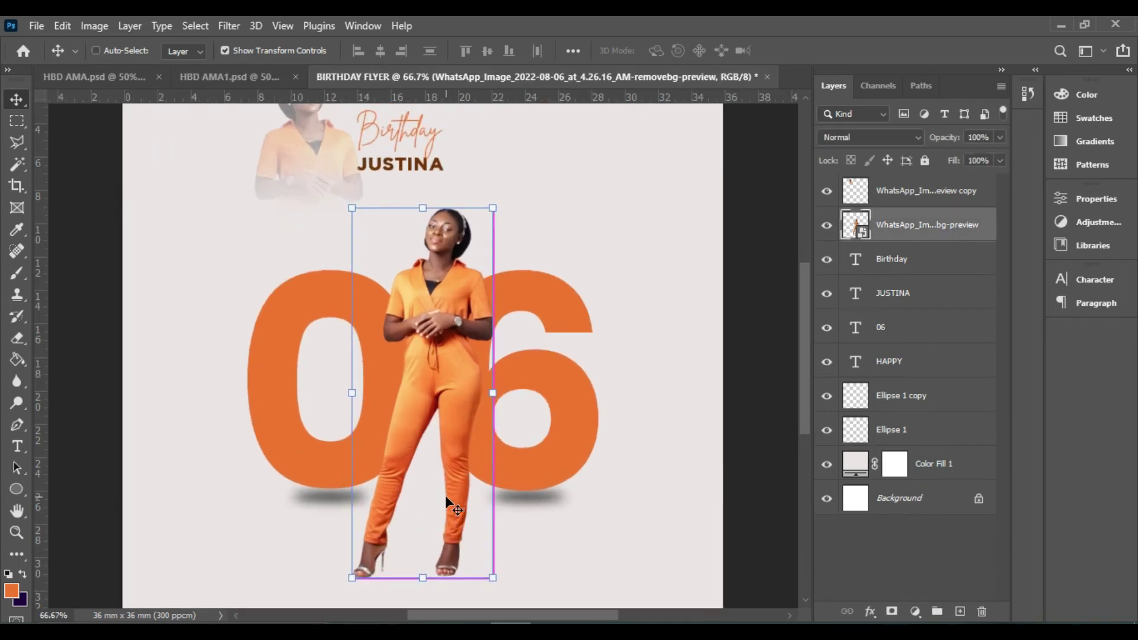
{"action": "scroll", "coordinate": [446, 496], "scroll_direction": "down", "scroll_amount": 2}
{"action": "scroll", "coordinate": [446, 496], "scroll_direction": "down", "scroll_amount": 2}
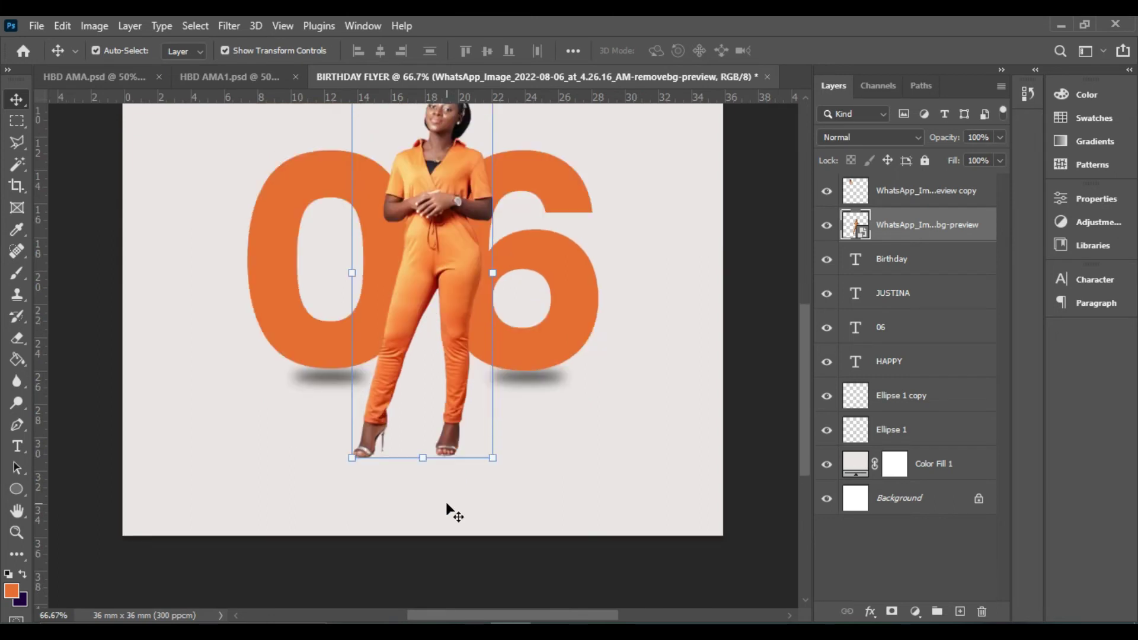
{"action": "left_click", "coordinate": [529, 495]}
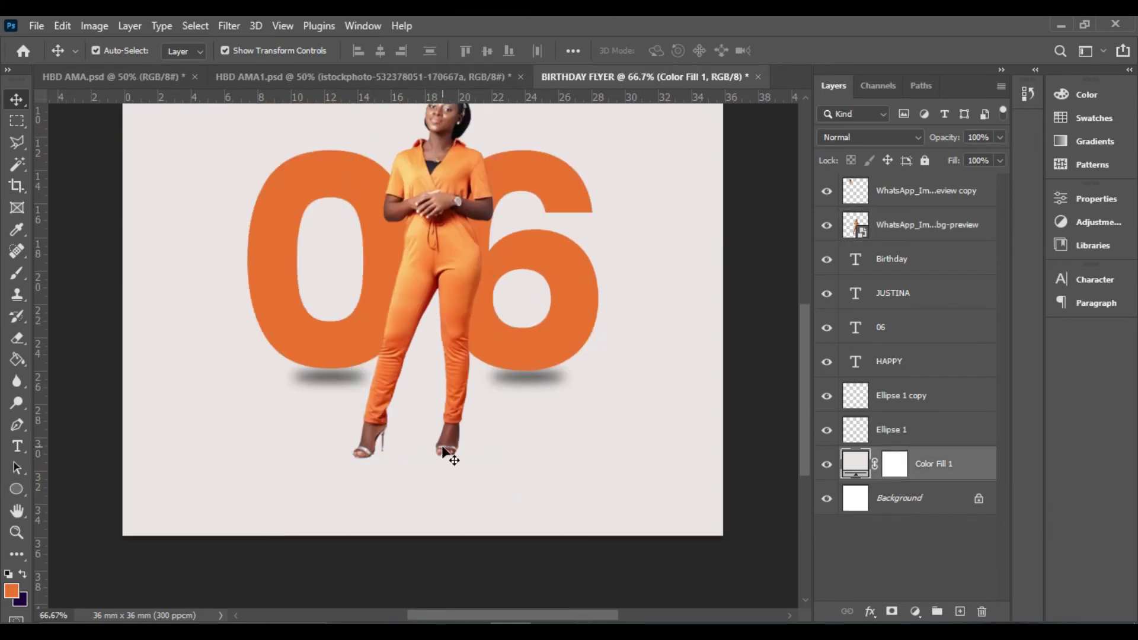
{"action": "left_click", "coordinate": [375, 441]}
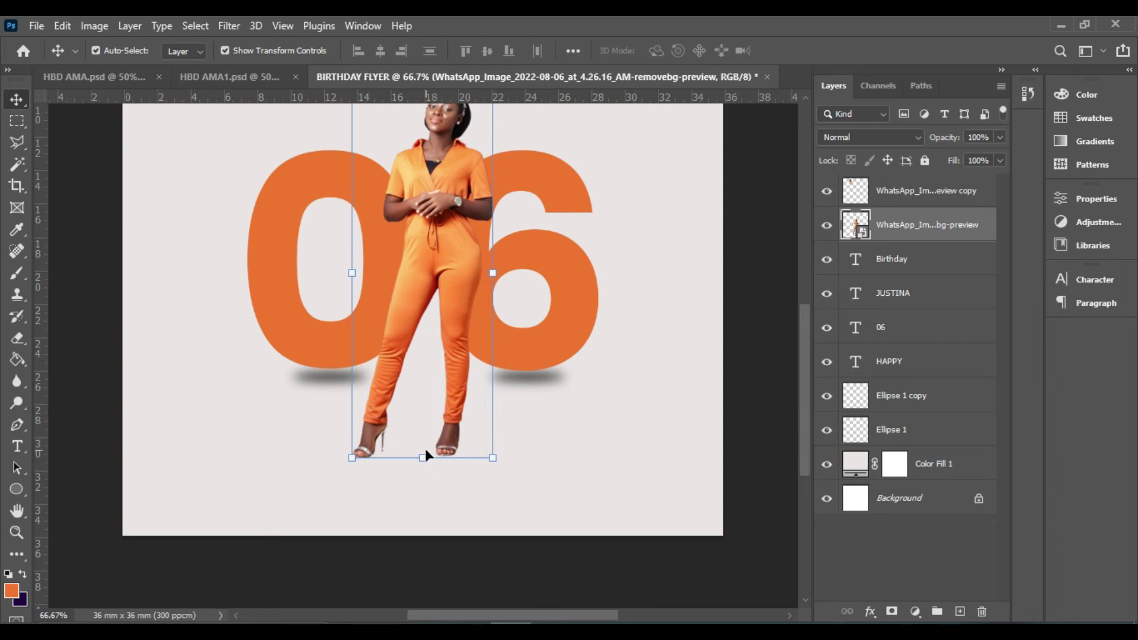
{"action": "left_click", "coordinate": [16, 489]}
{"action": "left_click_drag", "start_coordinate": [349, 464], "coordinate": [387, 461]}
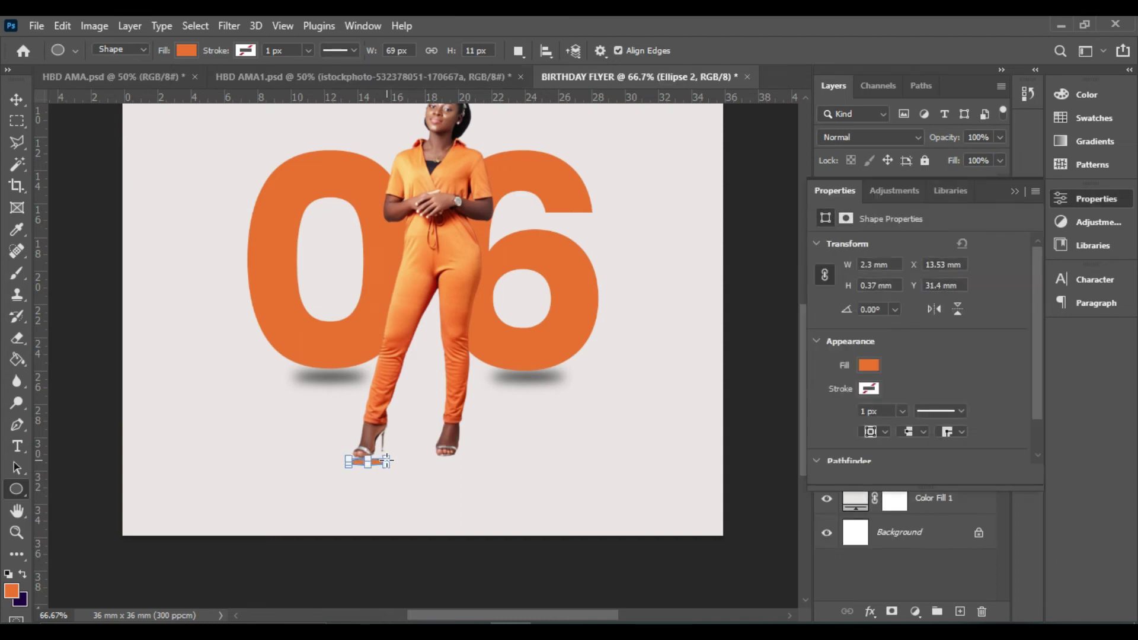
Step: Fill the small ellipse under the shoe with black
{"action": "left_click", "coordinate": [185, 51]}
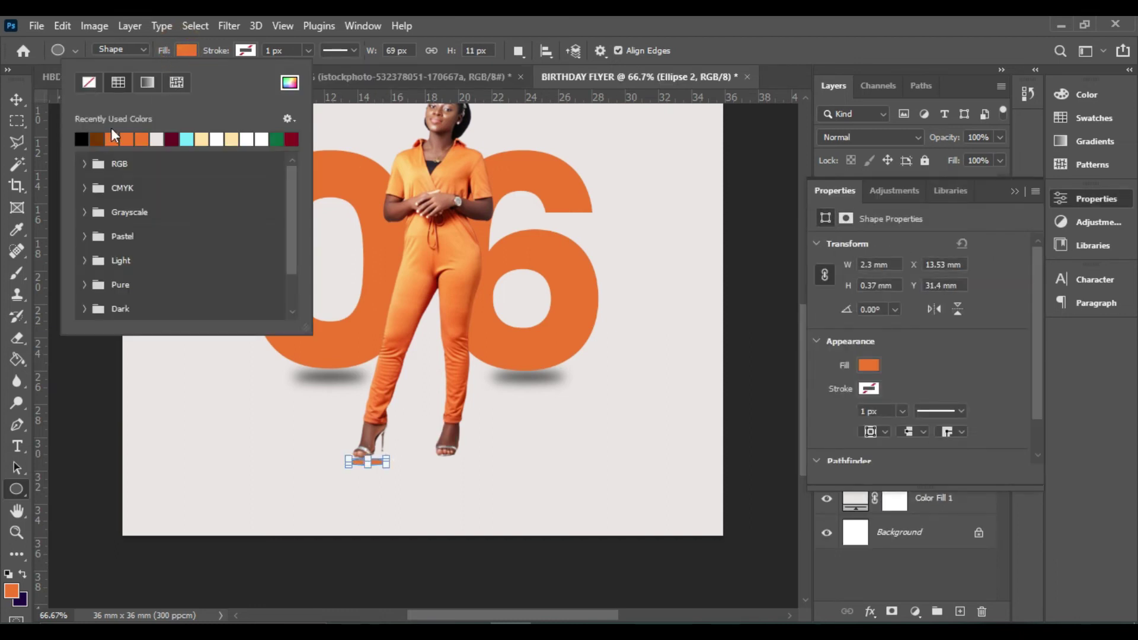
{"action": "left_click", "coordinate": [84, 139]}
{"action": "left_click", "coordinate": [14, 99]}
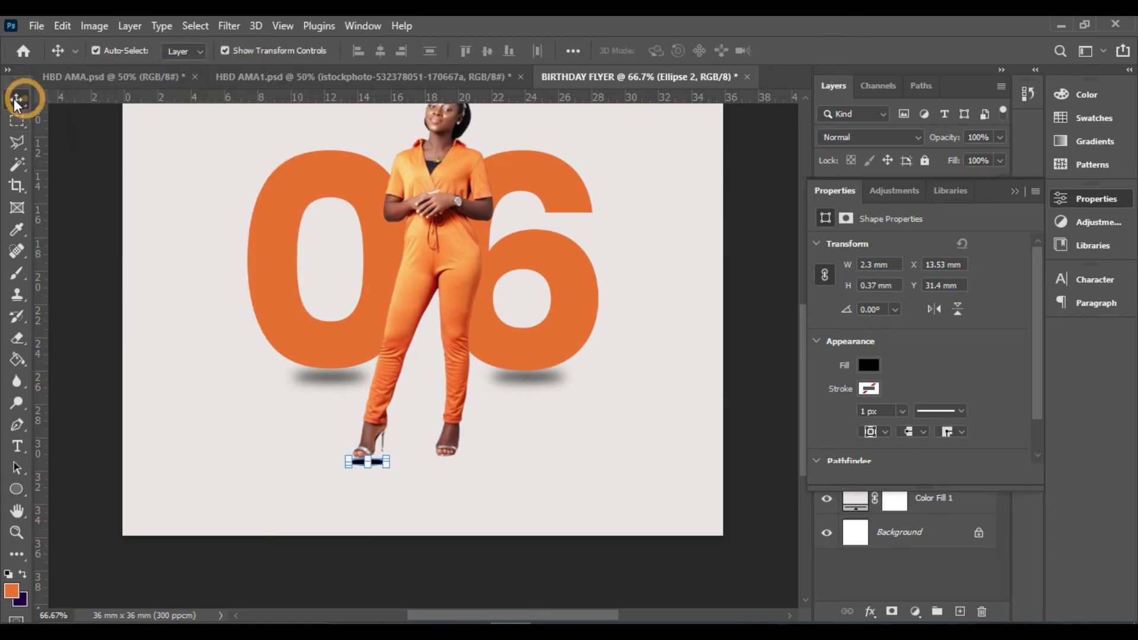
Step: Try the last-used Gaussian Blur on the small black ellipse under the shoe and undo it
{"action": "left_click", "coordinate": [230, 23]}
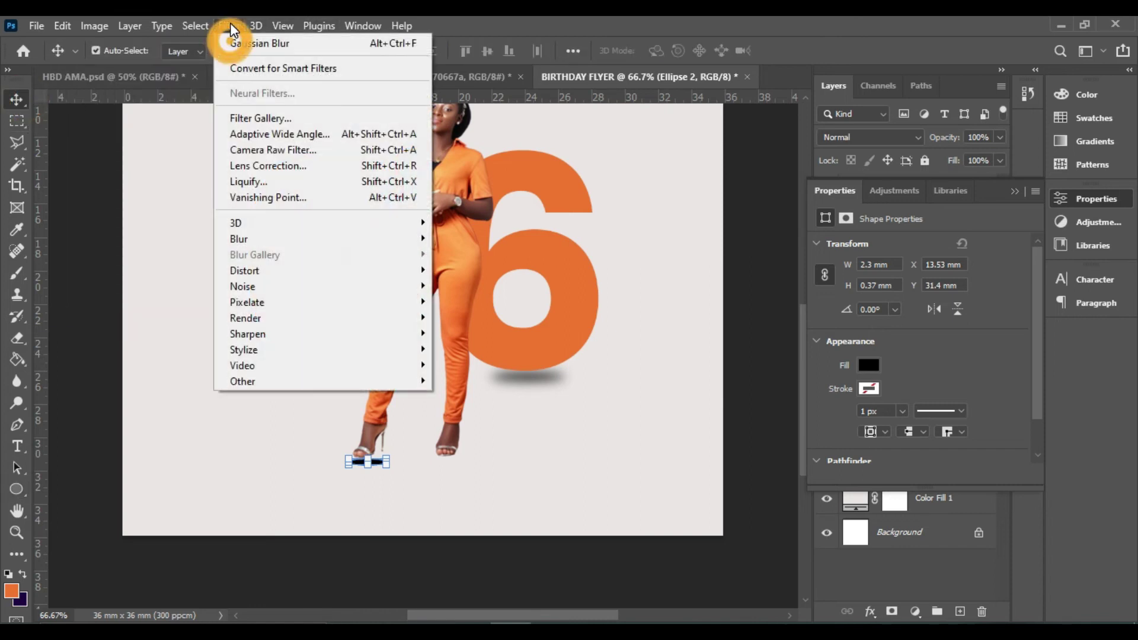
{"action": "left_click", "coordinate": [233, 37]}
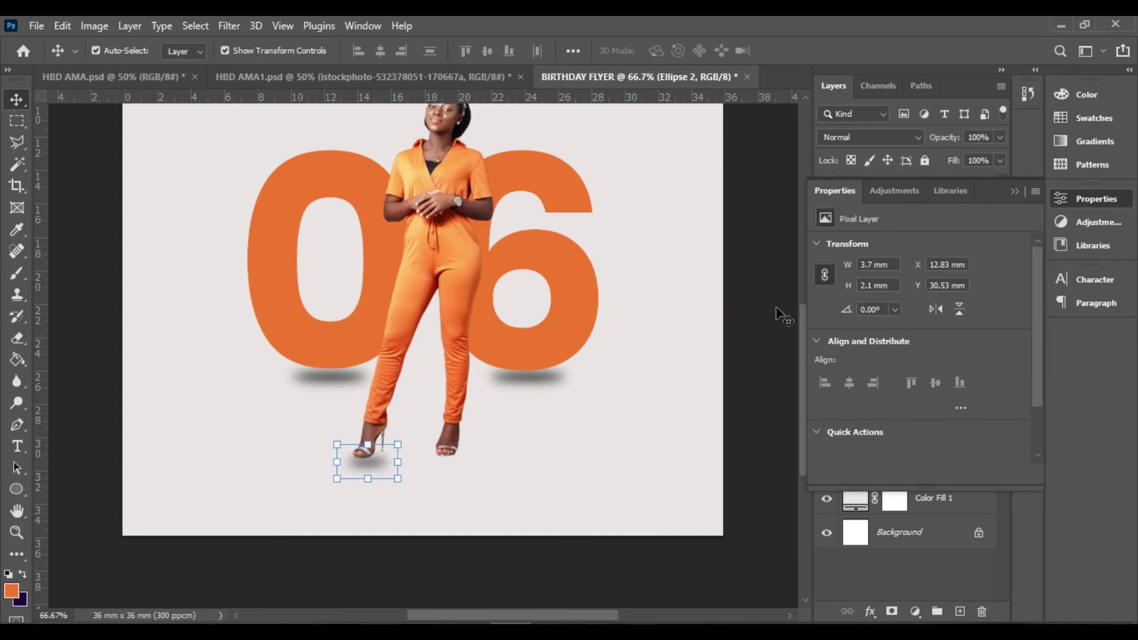
{"action": "left_click", "coordinate": [1014, 190]}
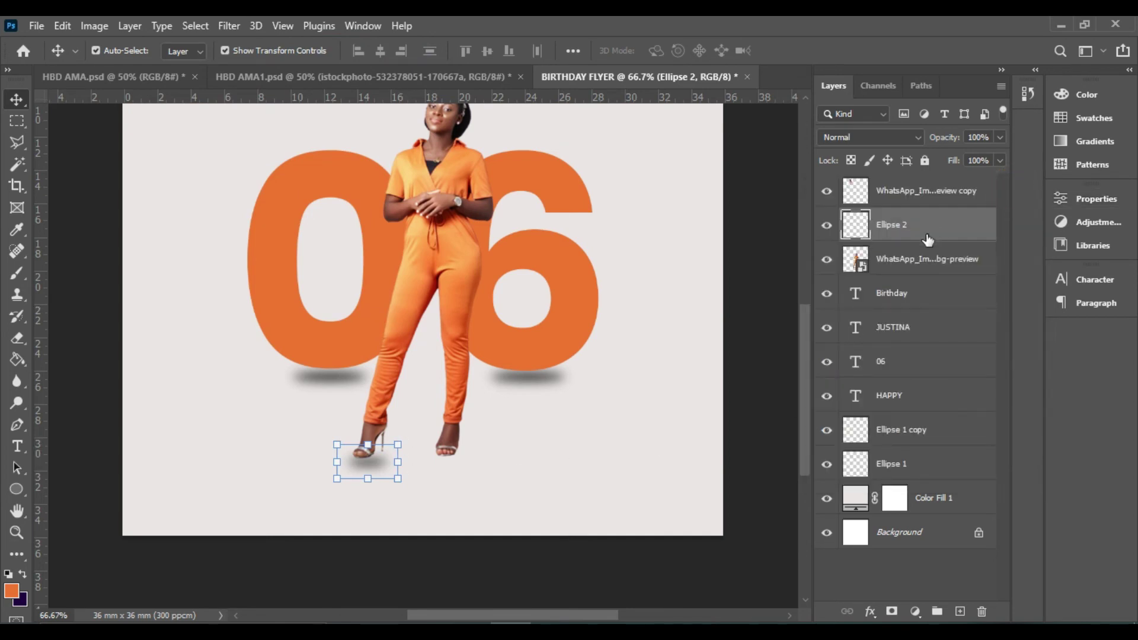
{"action": "key", "text": "ctrl"}
{"action": "key", "text": "ctrl+z"}
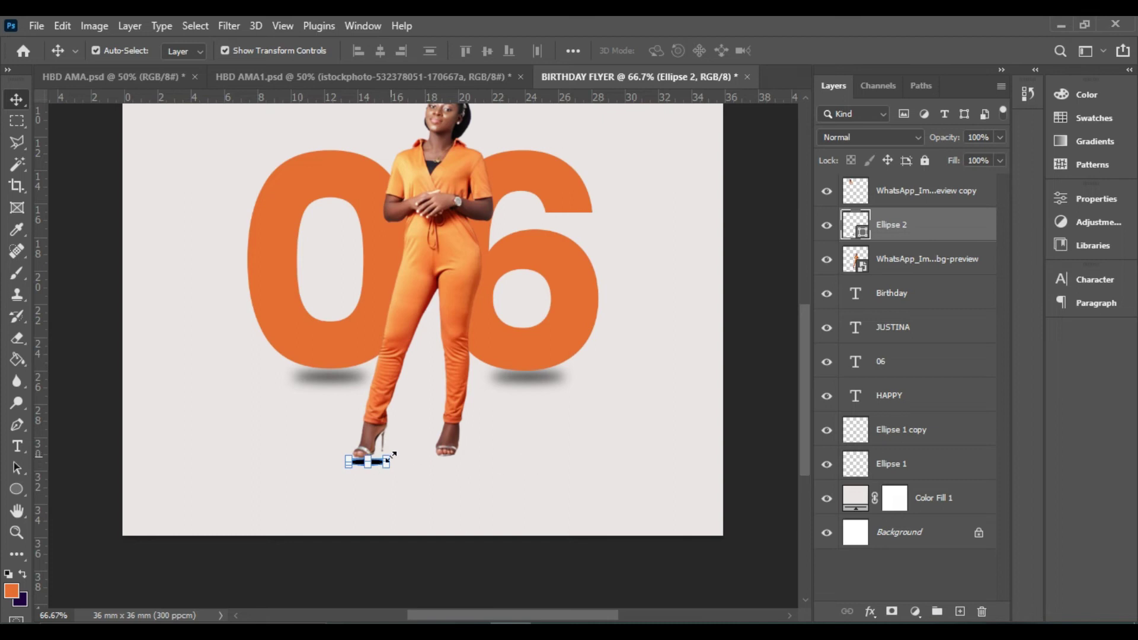
Step: Rasterize the small shoe ellipse's layer and apply a Gaussian Blur with a radius slightly below 9.8 px
{"action": "right_click", "coordinate": [935, 234]}
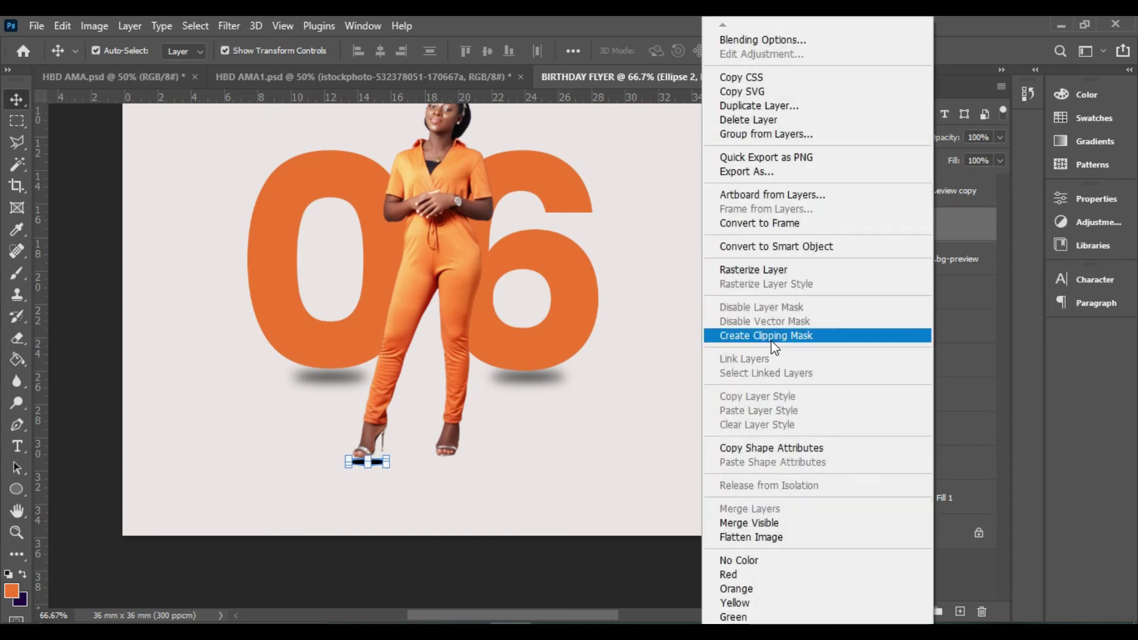
{"action": "left_click", "coordinate": [763, 268]}
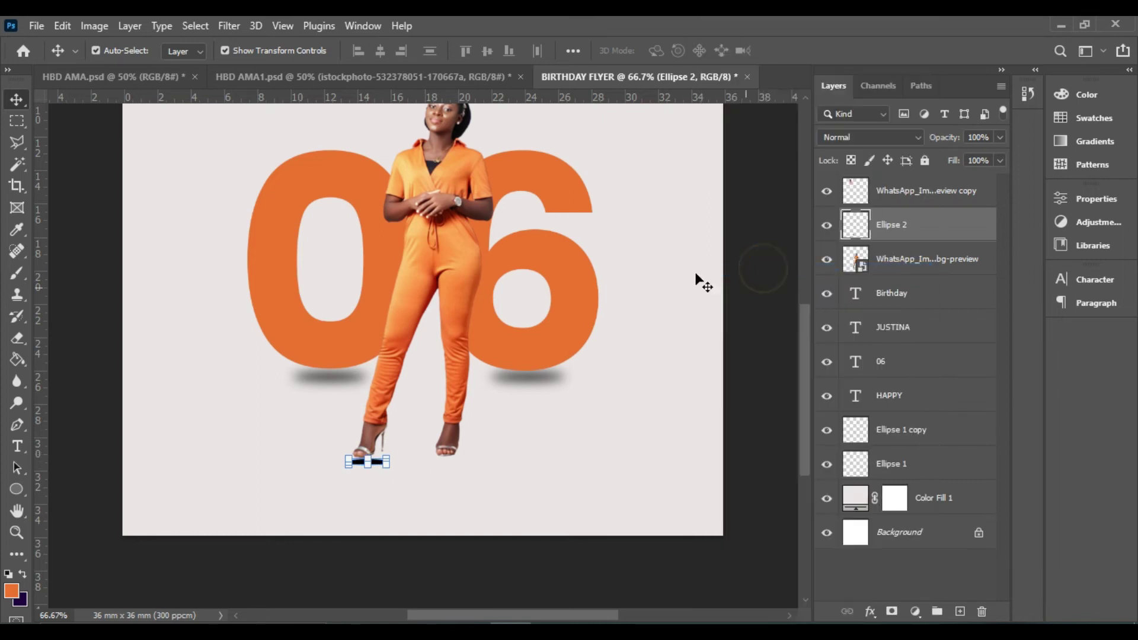
{"action": "left_click", "coordinate": [230, 27]}
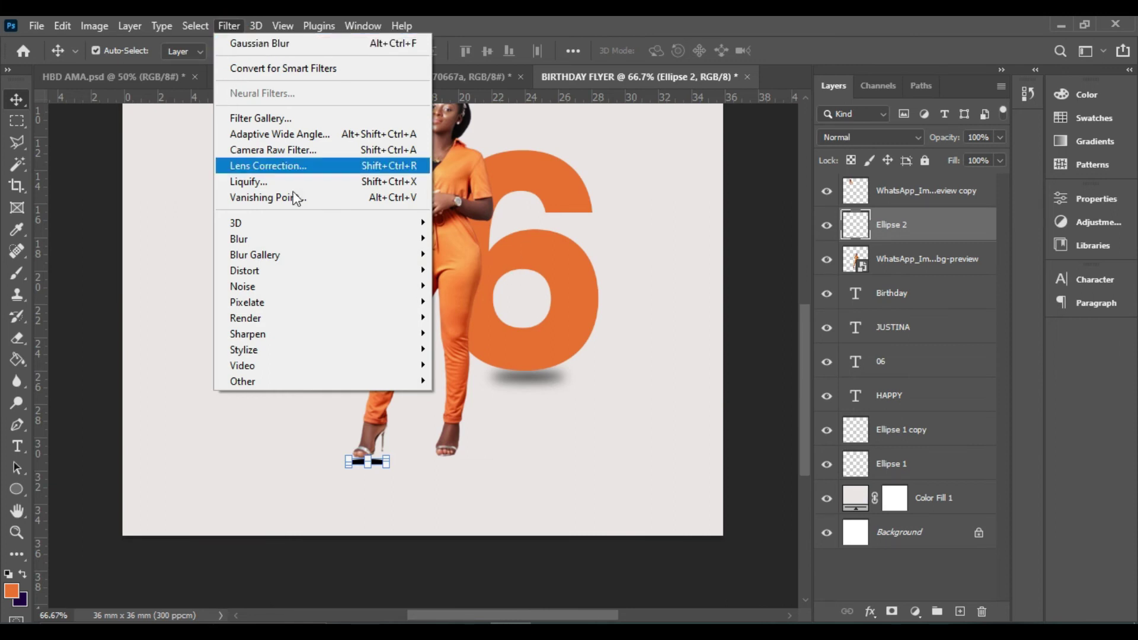
{"action": "mouse_move", "coordinate": [256, 237]}
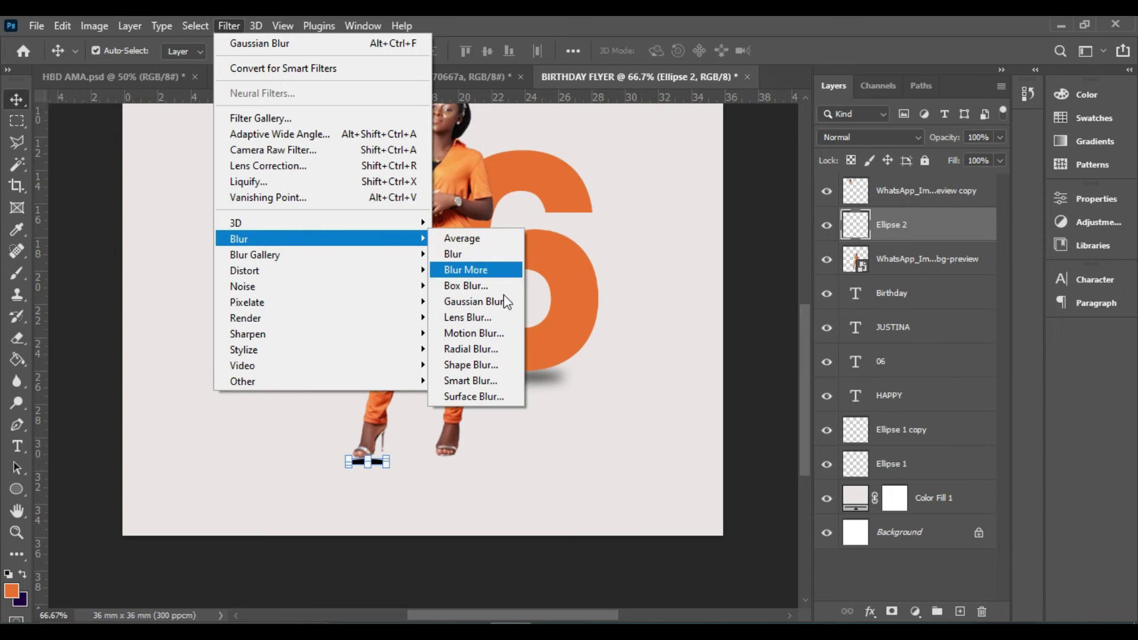
{"action": "left_click", "coordinate": [483, 304]}
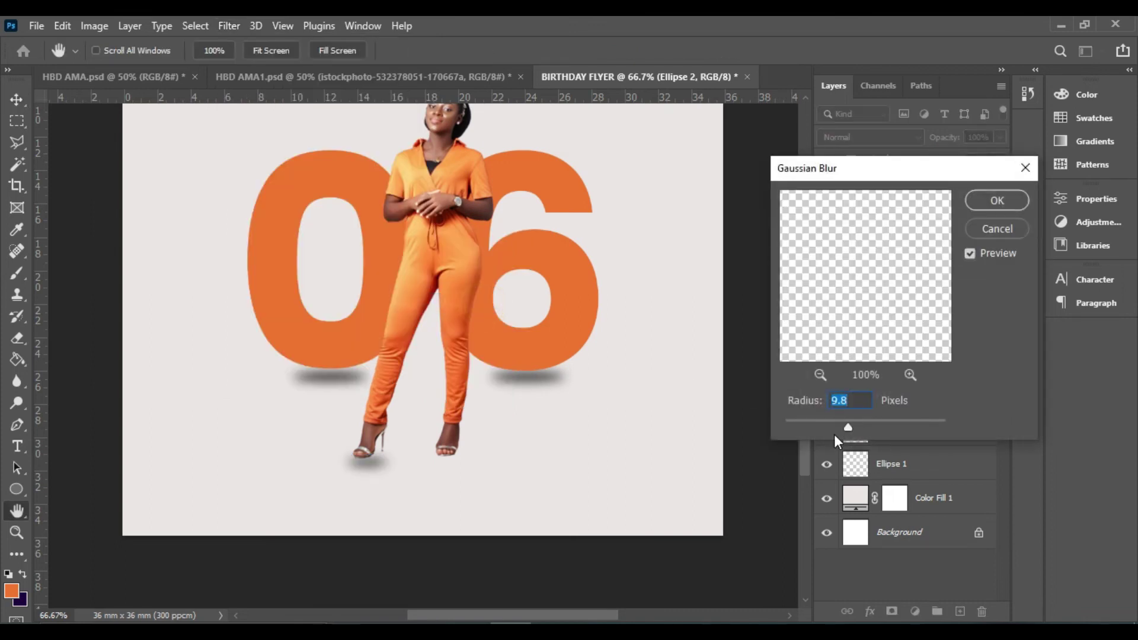
{"action": "left_click_drag", "start_coordinate": [835, 425], "coordinate": [834, 425]}
{"action": "left_click", "coordinate": [996, 200]}
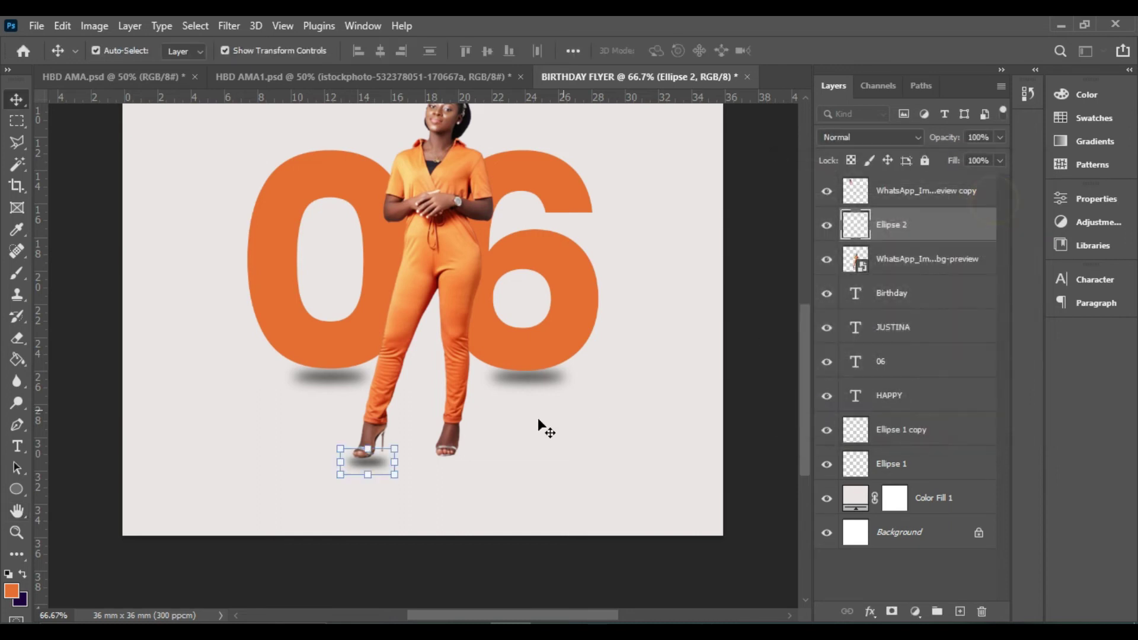
Step: Move the blurred shoe shadow up toward the heel and transform it to about 65% height with a slight horizontal skew
{"action": "left_click_drag", "start_coordinate": [366, 461], "coordinate": [379, 460]}
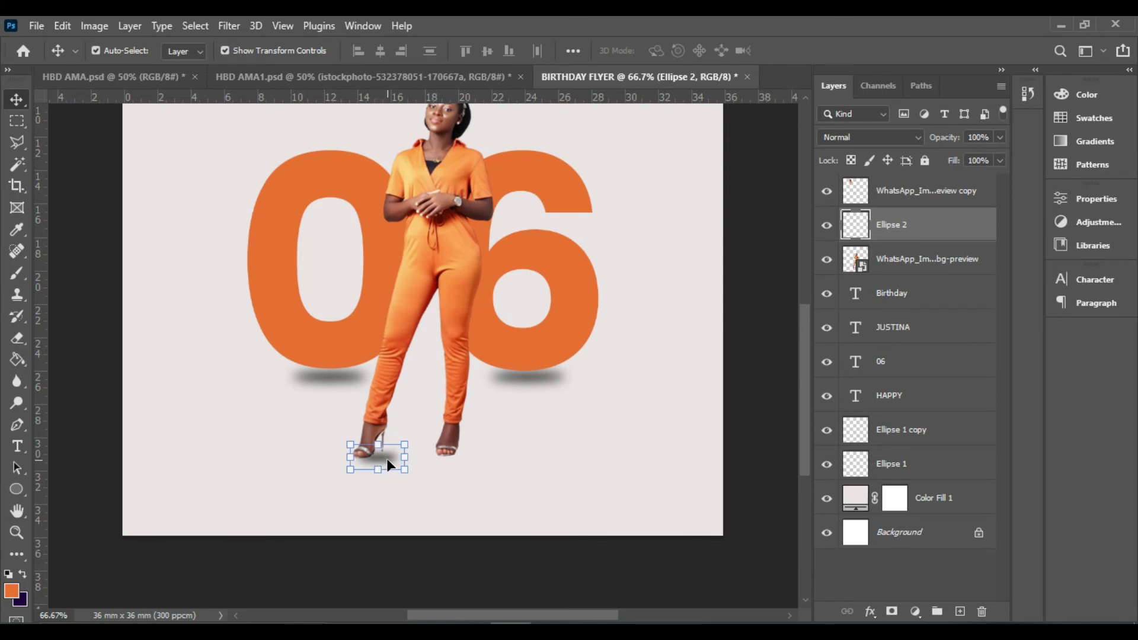
{"action": "left_click", "coordinate": [378, 469]}
{"action": "left_click_drag", "start_coordinate": [377, 470], "coordinate": [385, 453]}
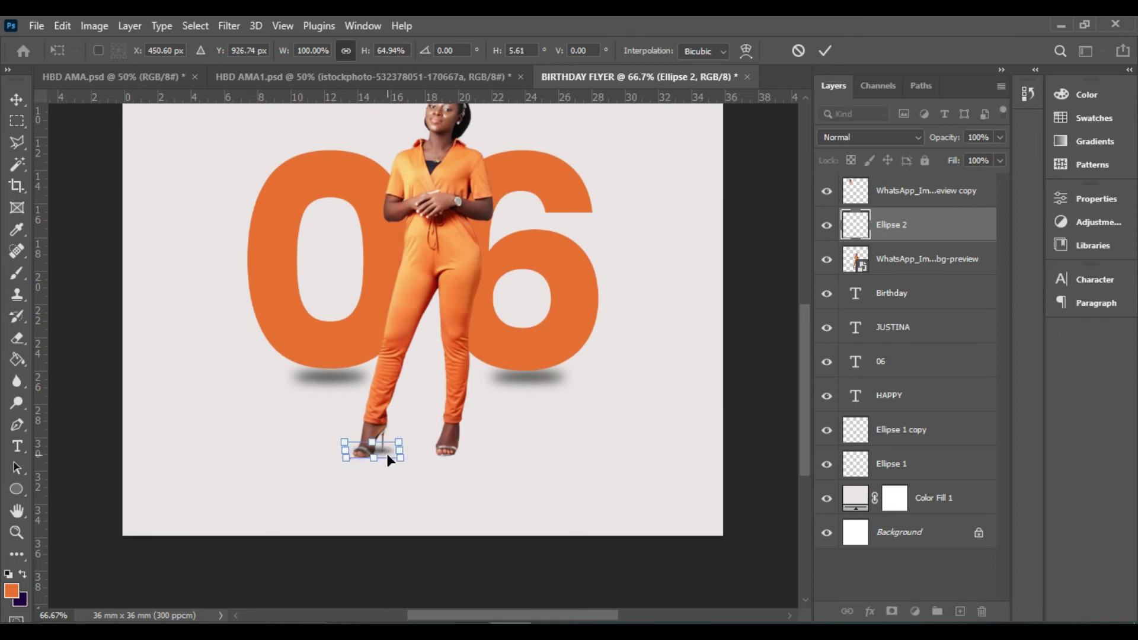
{"action": "left_click", "coordinate": [901, 224]}
{"action": "double_click", "coordinate": [901, 224]}
Step: Move the shoe shadow's layer directly below the full-length photo's layer so it sits behind the foot
{"action": "left_click", "coordinate": [962, 221]}
{"action": "left_click_drag", "start_coordinate": [945, 236], "coordinate": [944, 267]}
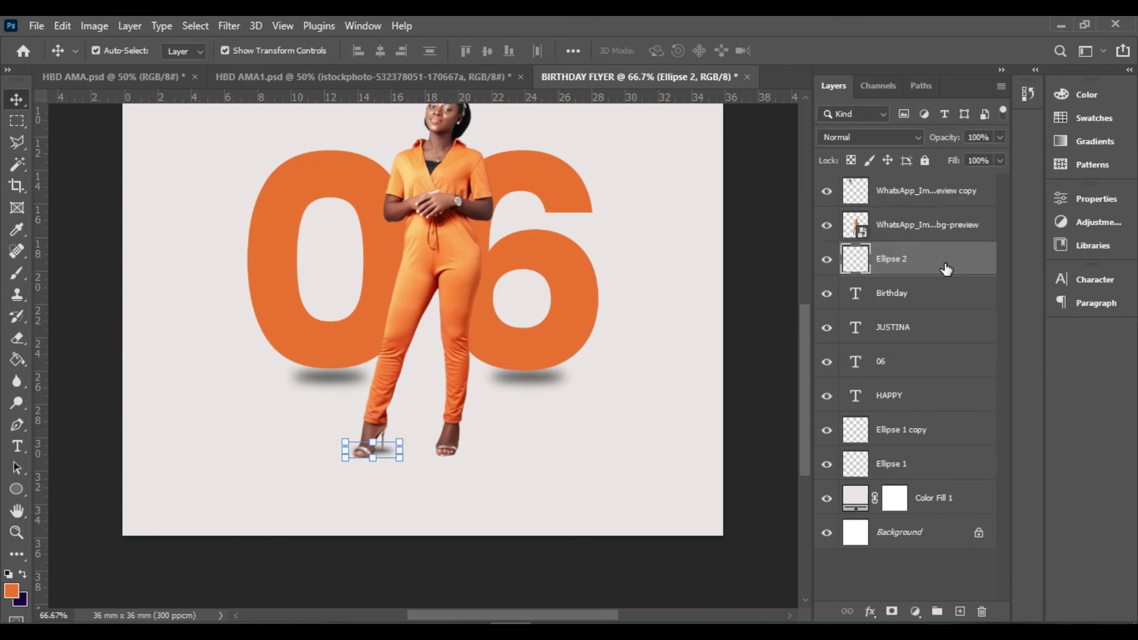
{"action": "left_click", "coordinate": [584, 403]}
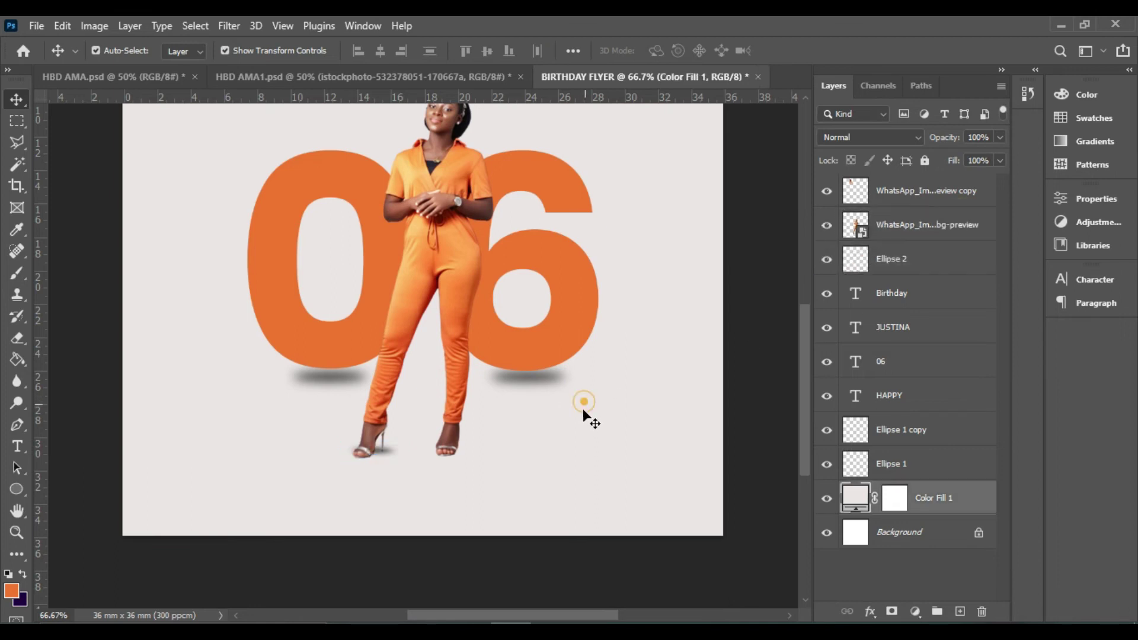
Step: Fine-tune the shoe shadow's horizontal position under the heel, ending slightly further left
{"action": "left_click", "coordinate": [386, 454]}
{"action": "key", "text": "Right"}
{"action": "key", "text": "Right"}
{"action": "key", "text": "Right"}
{"action": "key", "text": "Right"}
{"action": "key", "text": "Left"}
{"action": "key", "text": "Left"}
{"action": "key", "text": "Left"}
{"action": "key", "text": "Left"}
{"action": "key", "text": "Left"}
{"action": "key", "text": "Left"}
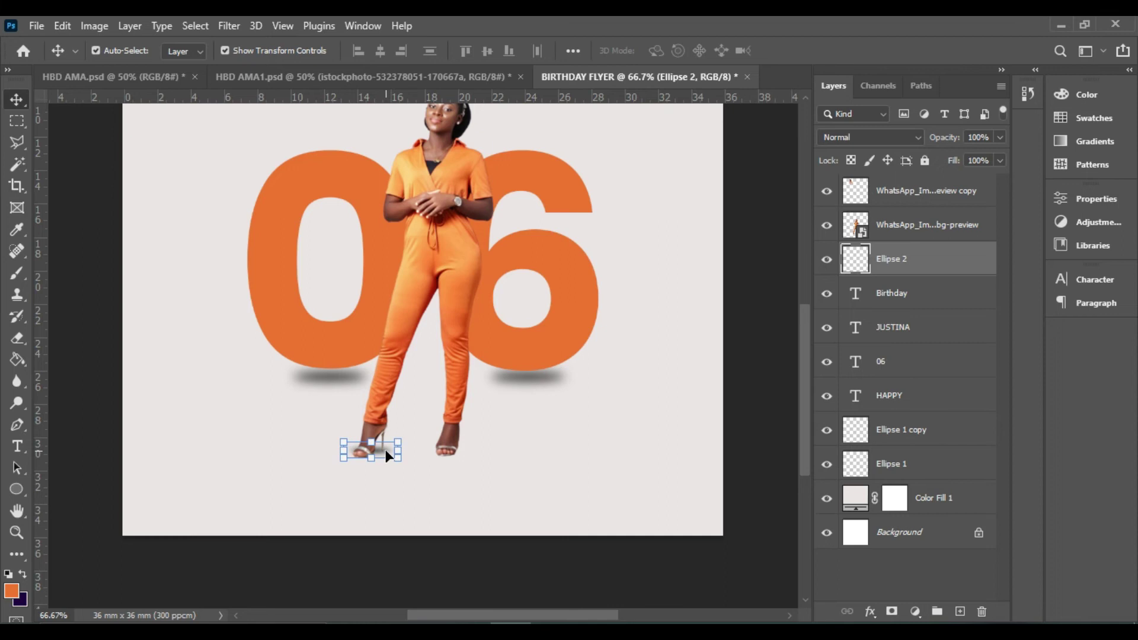
Step: Duplicate the shoe shadow, place the copy under the figure's right-hand shoe and distort it to follow the foot
{"action": "key", "text": "ctrl+j"}
{"action": "left_click_drag", "start_coordinate": [385, 450], "coordinate": [460, 456]}
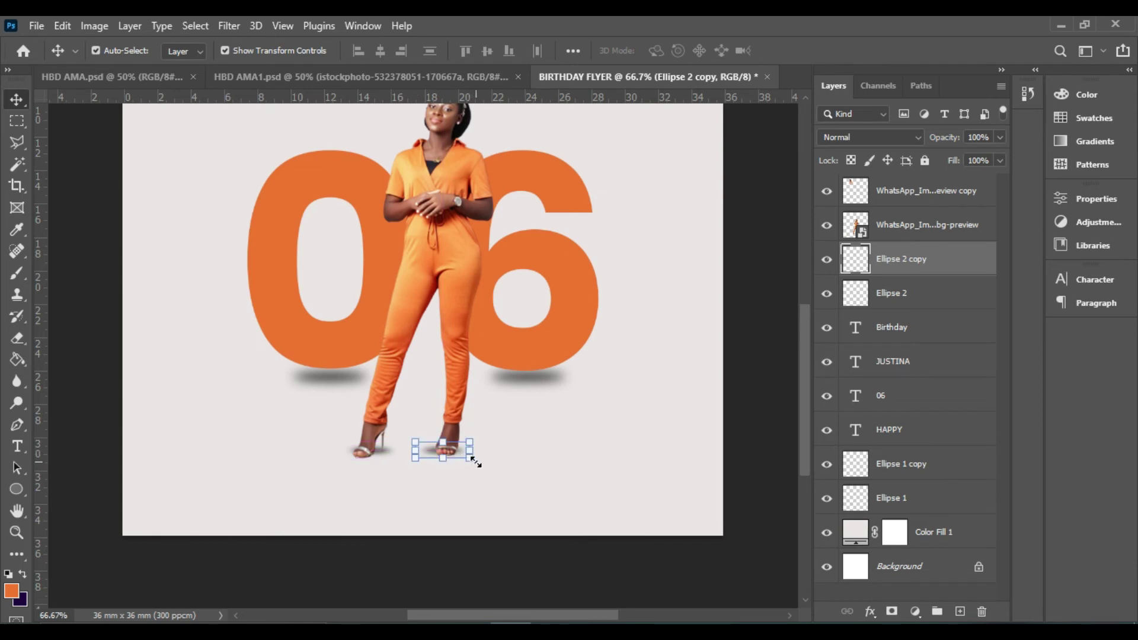
{"action": "left_click", "coordinate": [415, 458]}
{"action": "left_click_drag", "start_coordinate": [419, 461], "coordinate": [474, 439]}
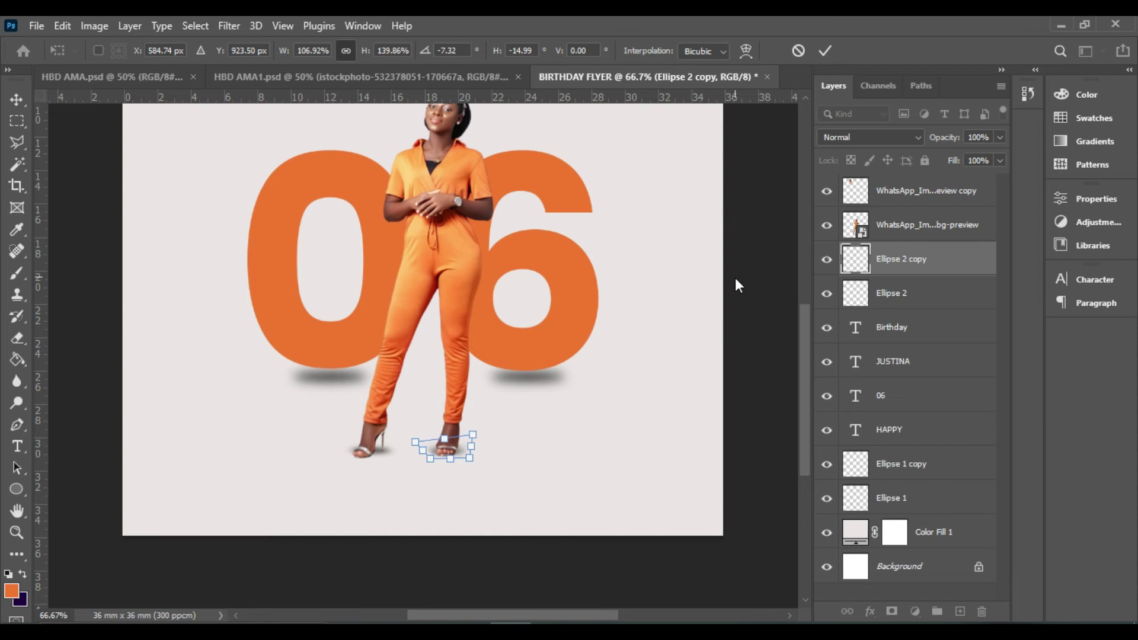
{"action": "left_click", "coordinate": [823, 52]}
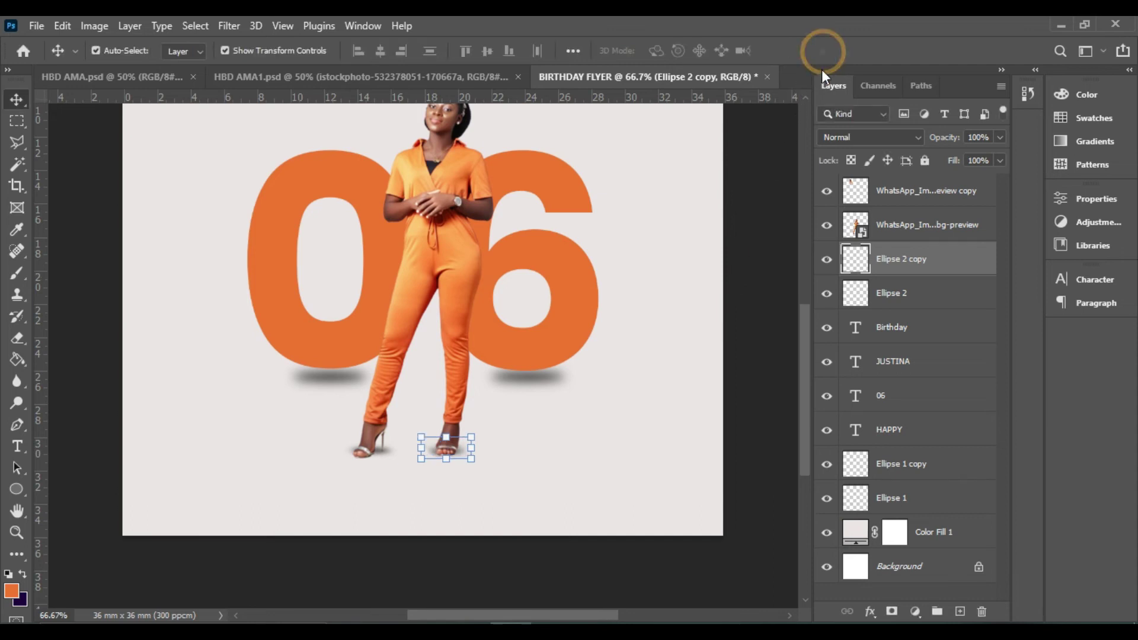
{"action": "left_click", "coordinate": [647, 425]}
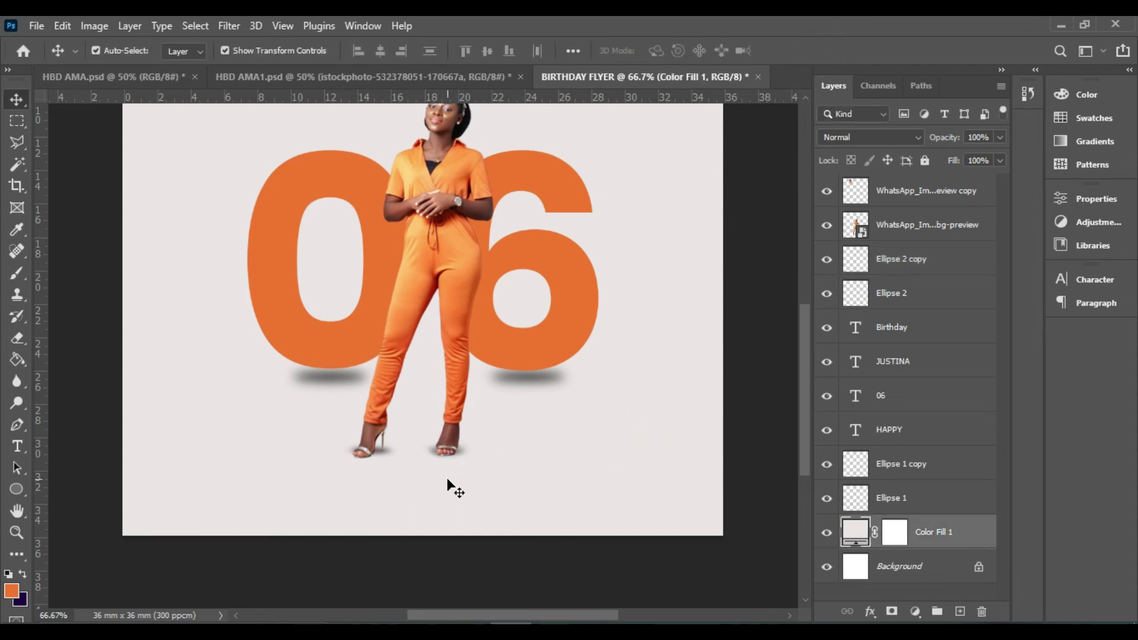
Step: Shift the duplicated shadow slightly to the right under the right-hand shoe
{"action": "left_click", "coordinate": [460, 452]}
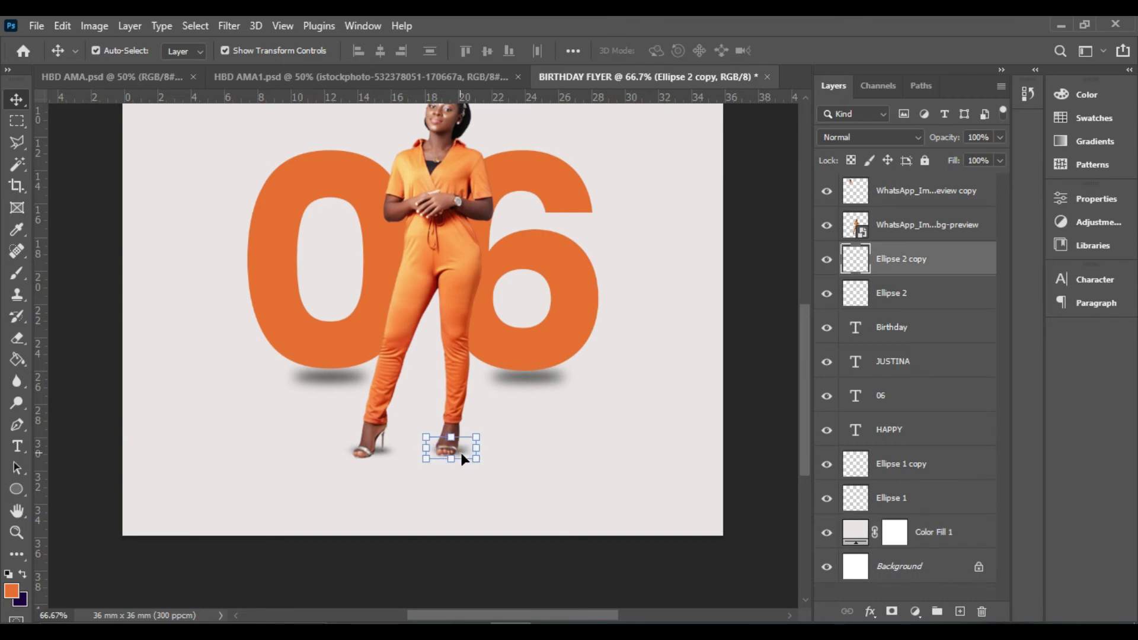
{"action": "left_click", "coordinate": [520, 460]}
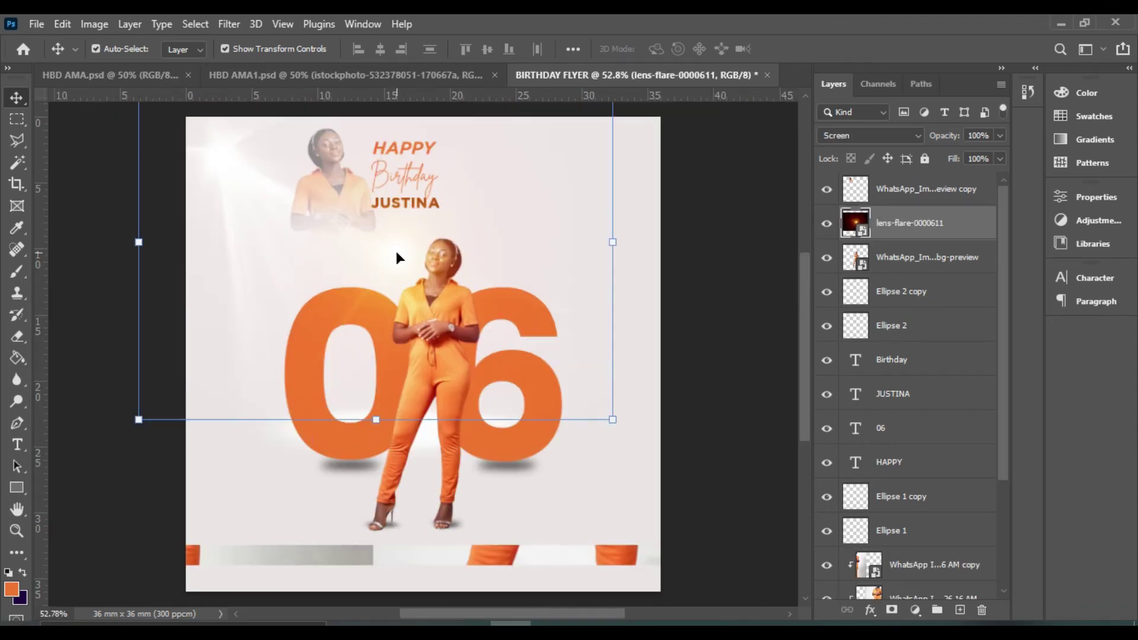
Step: Scale the Screen-blended lens flare down to about 27.5% and position its glow just beside the full-length figure's head
{"action": "left_click", "coordinate": [616, 243]}
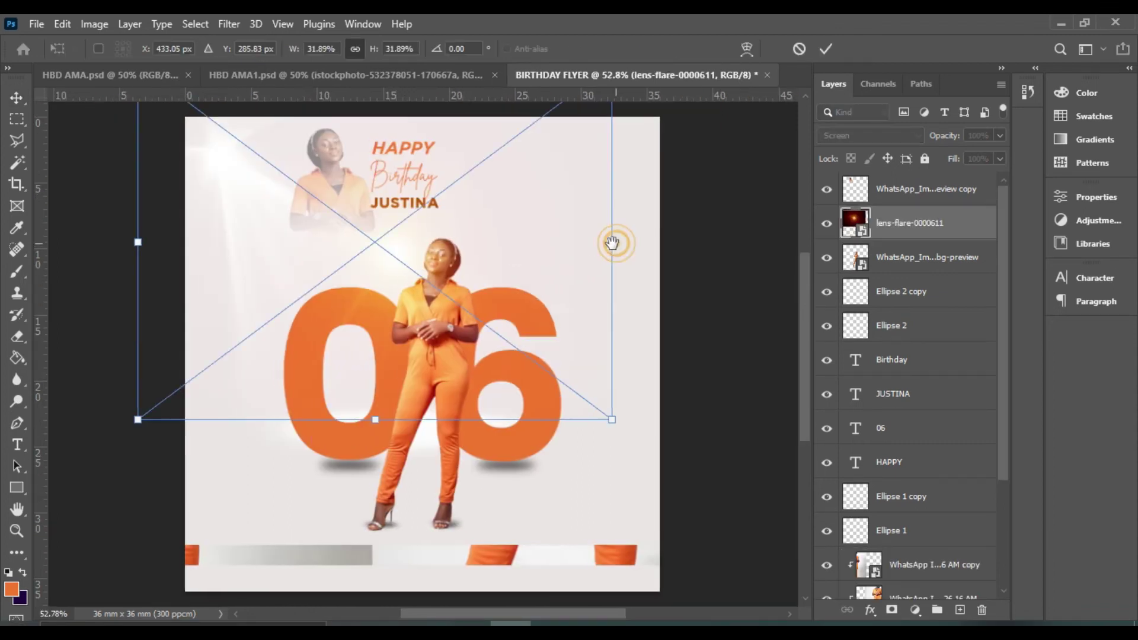
{"action": "left_click_drag", "start_coordinate": [606, 245], "coordinate": [573, 249]}
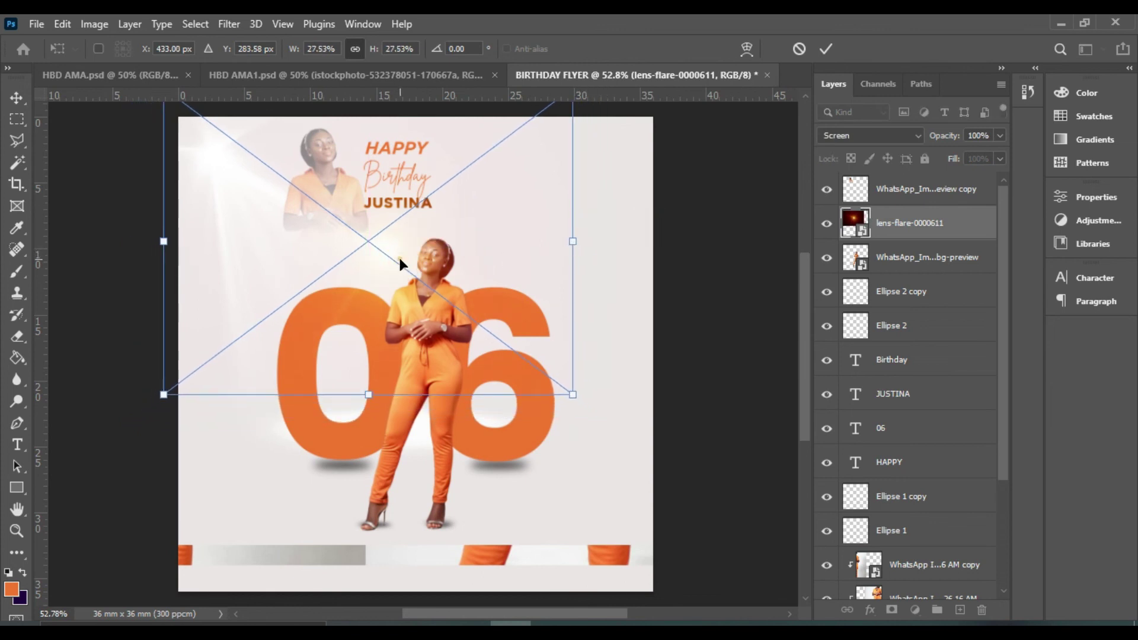
{"action": "double_click", "coordinate": [399, 259]}
{"action": "mouse_move", "coordinate": [399, 258]}
{"action": "left_mouse_down"}
{"action": "mouse_move", "coordinate": [397, 274]}
{"action": "mouse_move", "coordinate": [397, 261]}
{"action": "left_mouse_up"}
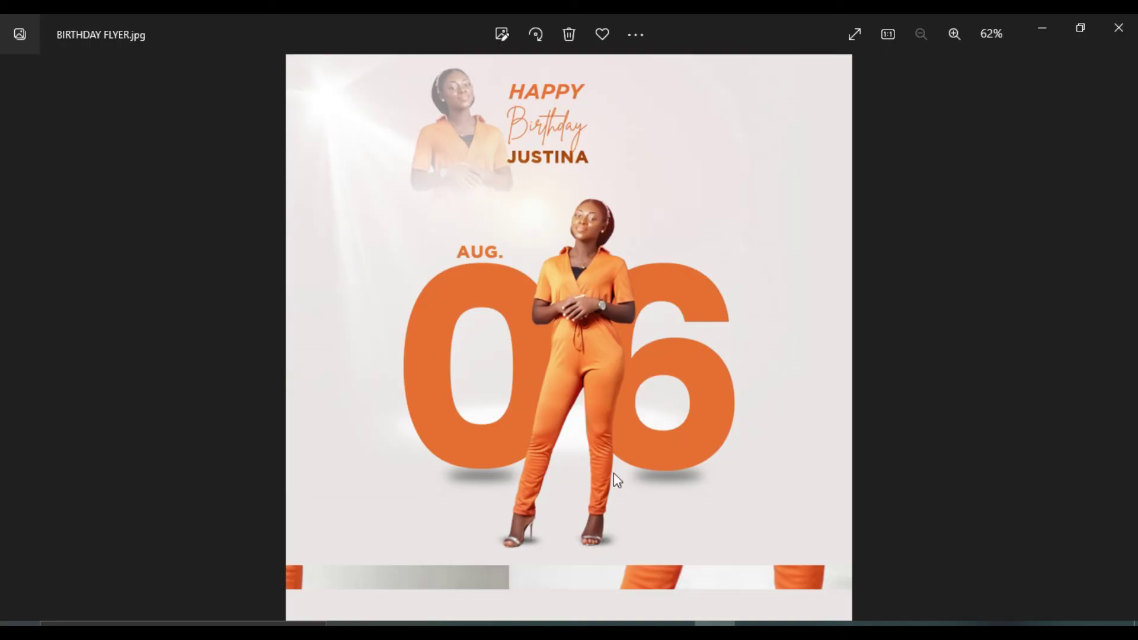
Step: Return to Photoshop from the finished flyer preview and bring up the teal birthday design with the circular photo
{"action": "left_click", "coordinate": [498, 621]}
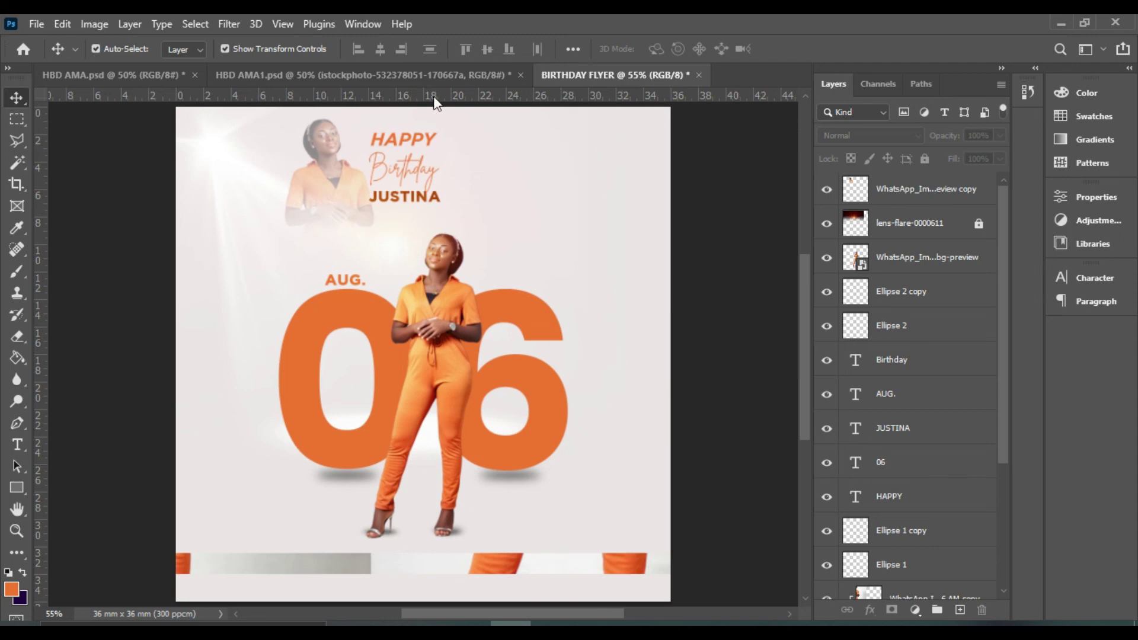
{"action": "left_click", "coordinate": [443, 72]}
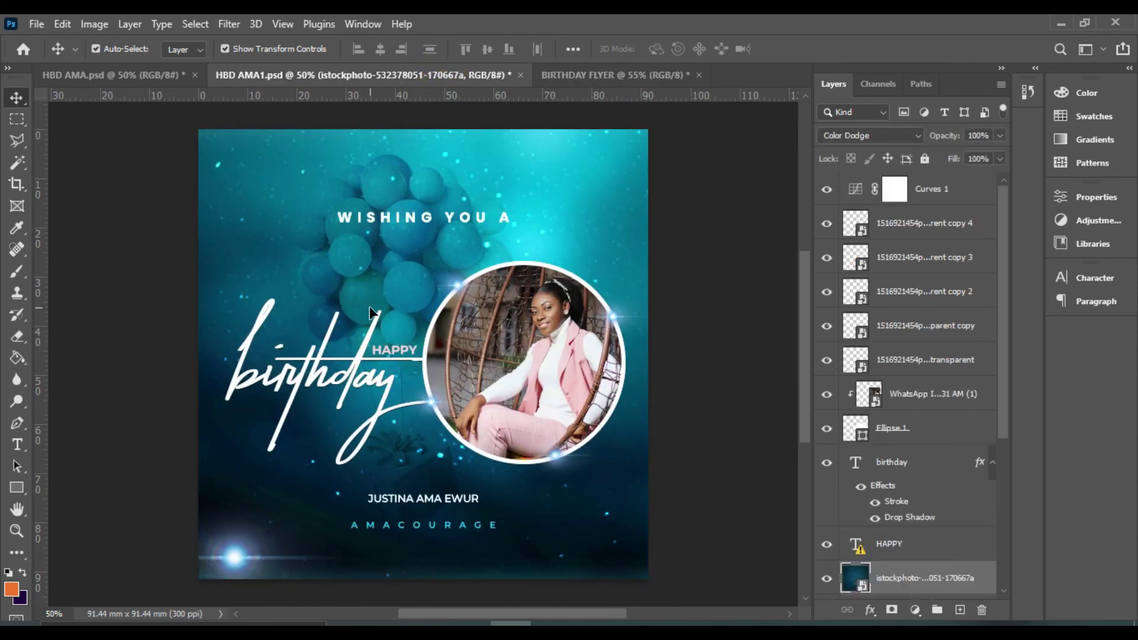